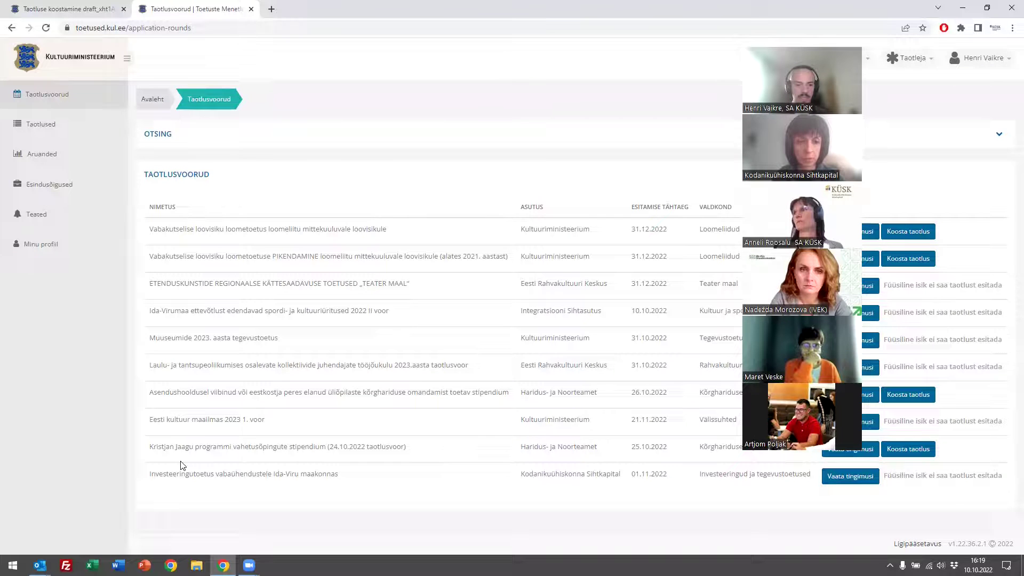
- Examine the name, institution and applicant restriction of the round "Investeeringutoetus vabaühendustele Ida-Viru maakonnas"
left_click_drag(149, 474, 448, 479)
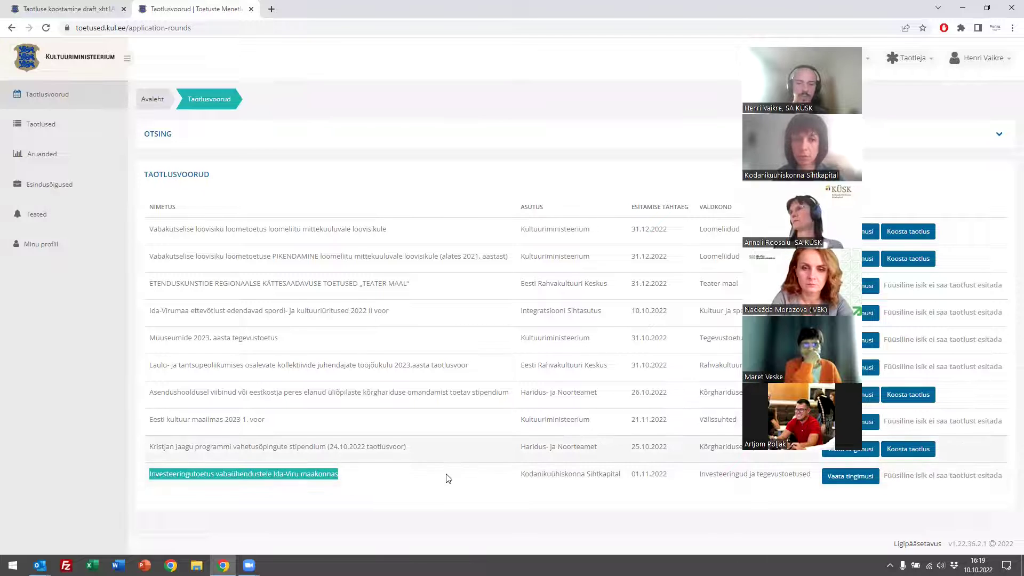
key("ctrl+plus")
scroll(528, 480, "down", 3)
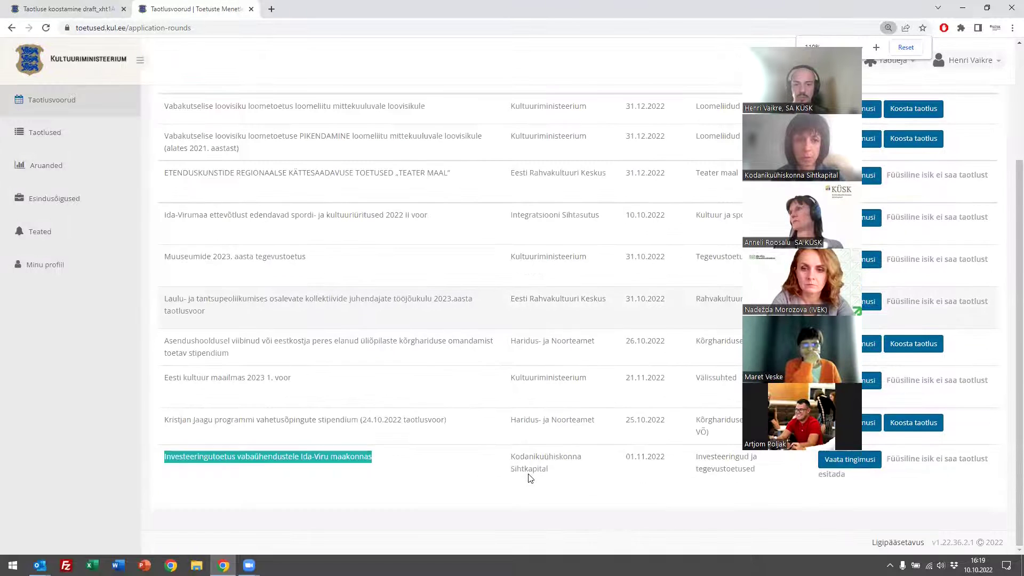
left_click_drag(550, 469, 509, 453)
left_click(509, 453)
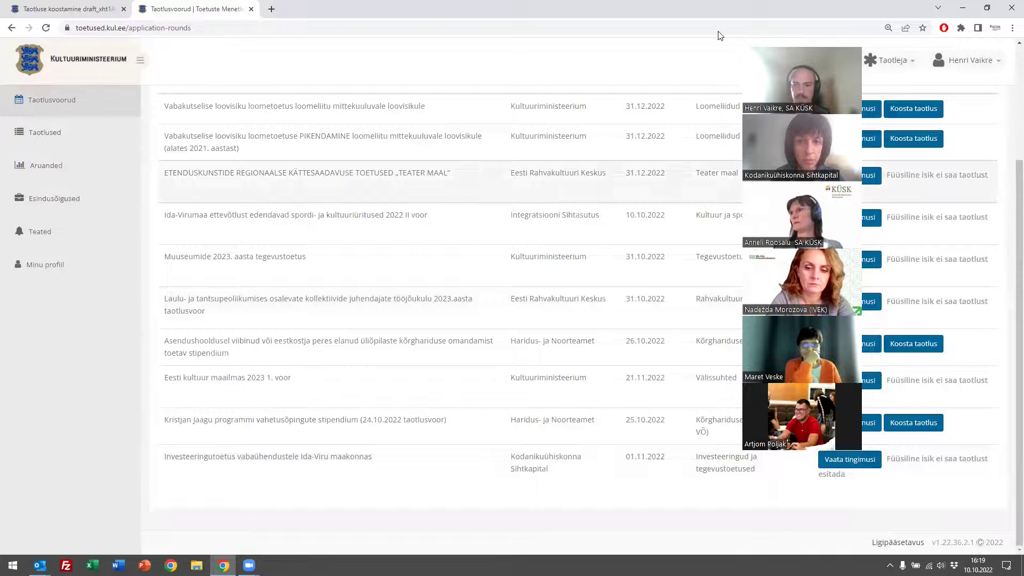
triple_click(888, 463)
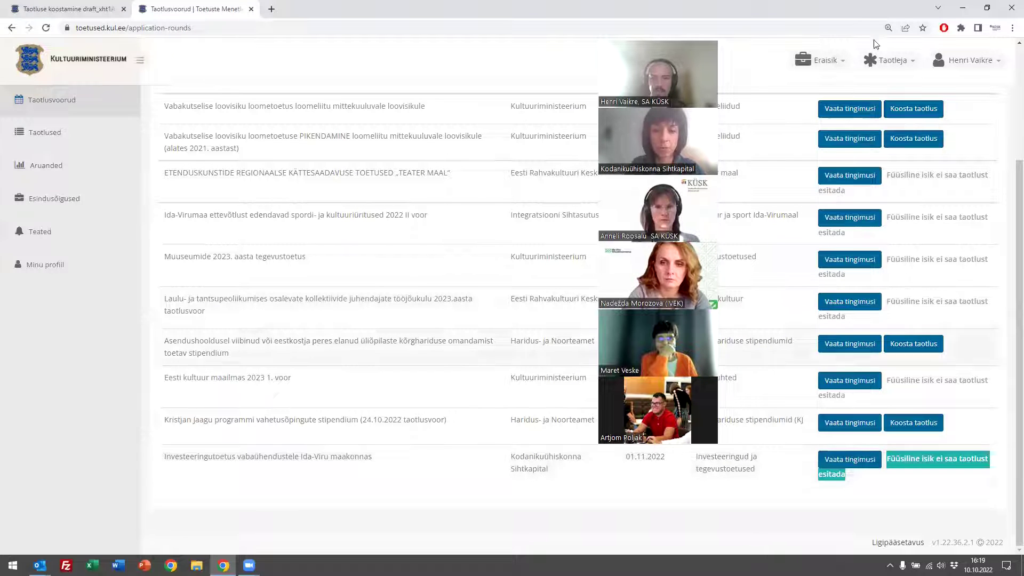
- View the roles available under Taotleja and the represented parties selectable under Eraisik
left_click(911, 63)
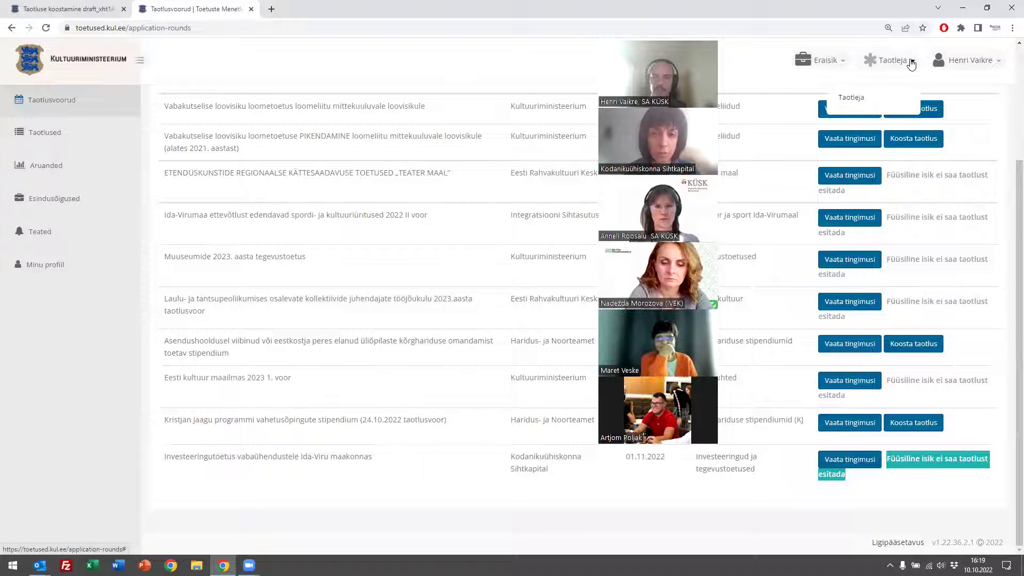
left_click(847, 63)
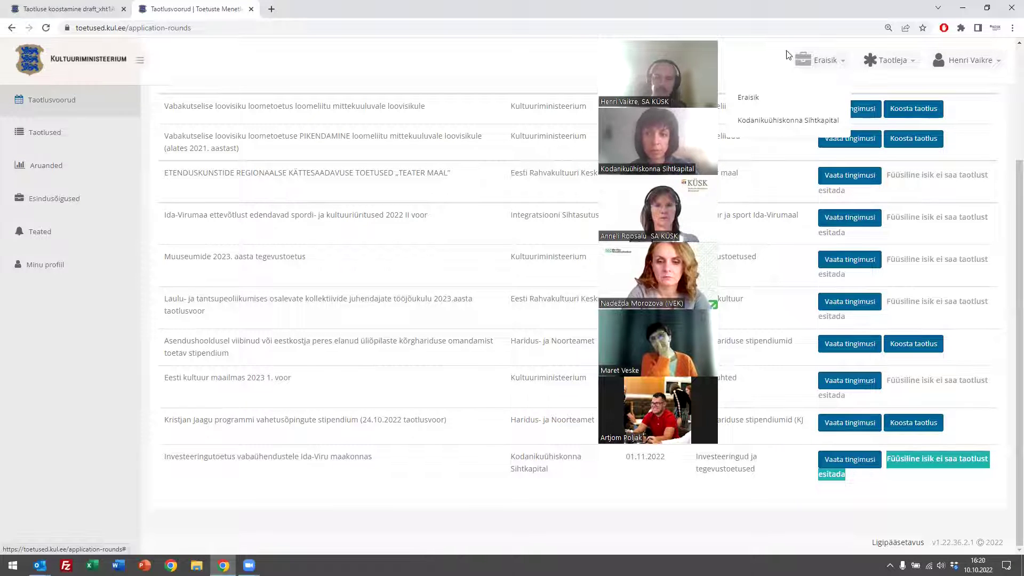
left_click(844, 63)
left_click(844, 63)
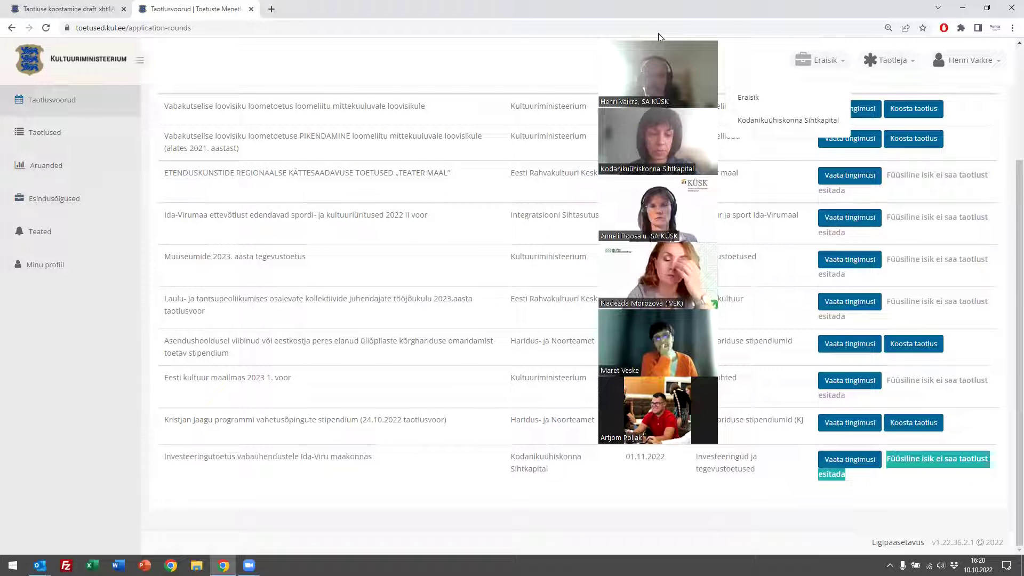
left_click_drag(658, 33, 579, 33)
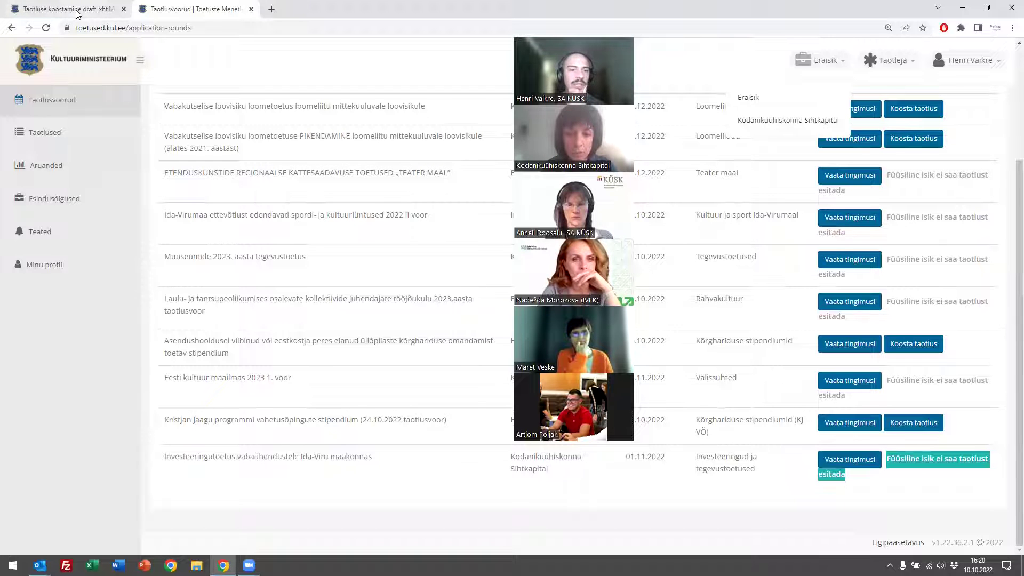
- Review the conditions of the Ida-Viru investment grant round, including its deadline, purpose and PDF terms, and close them
left_click(850, 467)
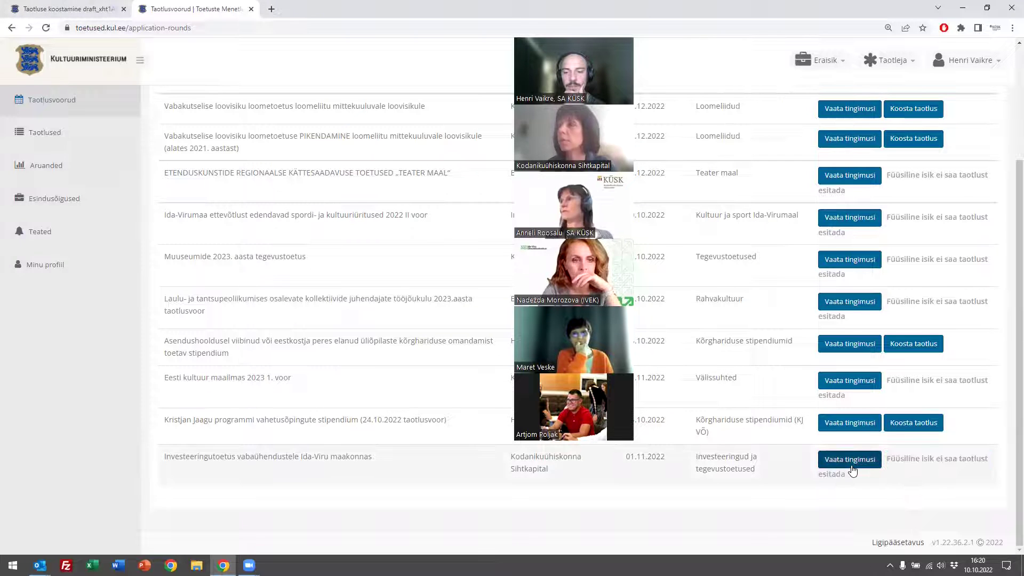
left_click(851, 466)
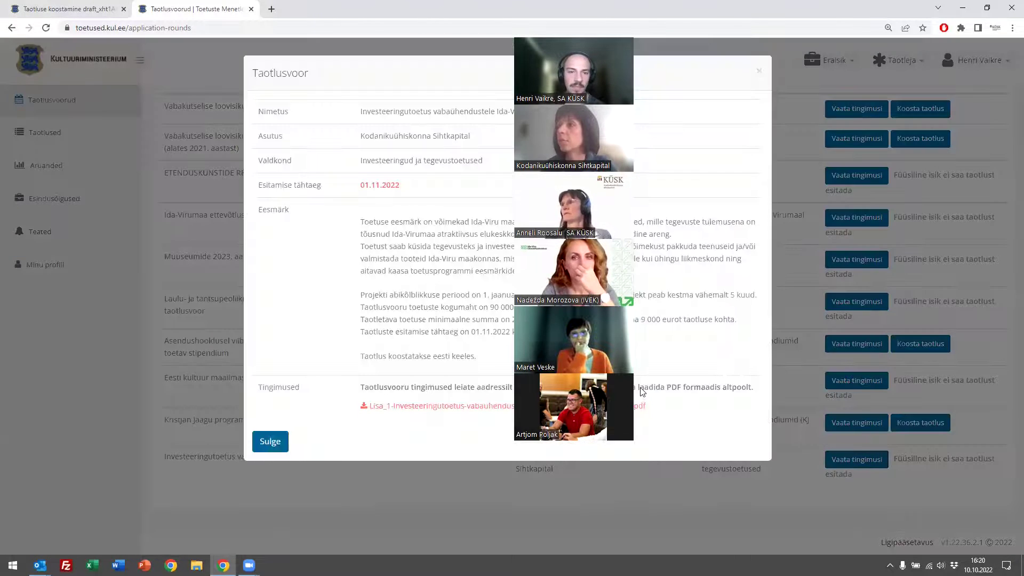
left_click_drag(552, 46, 844, 41)
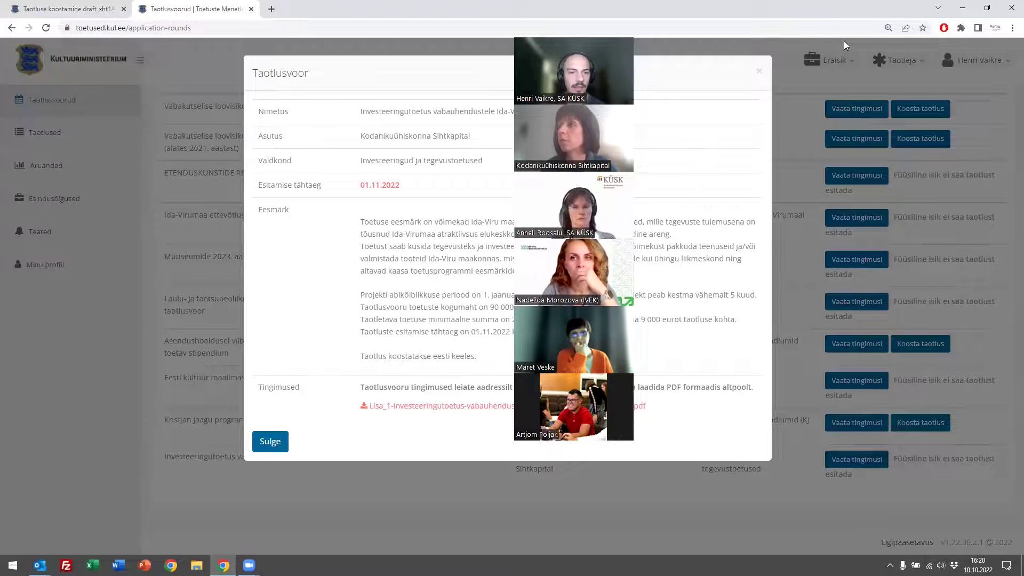
left_click_drag(402, 185, 496, 358)
left_click_drag(360, 388, 507, 388)
left_click(541, 394)
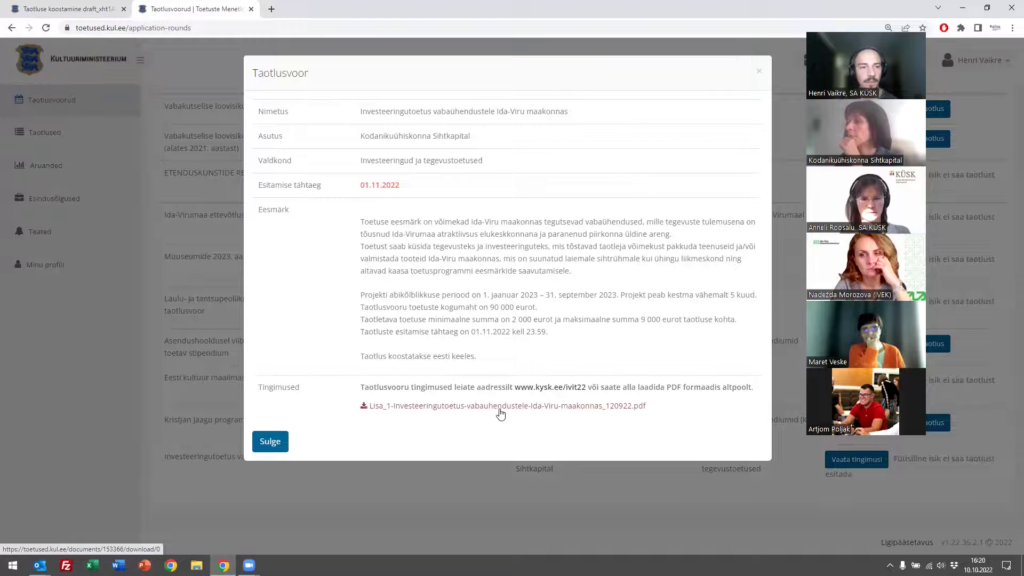
left_click(271, 440)
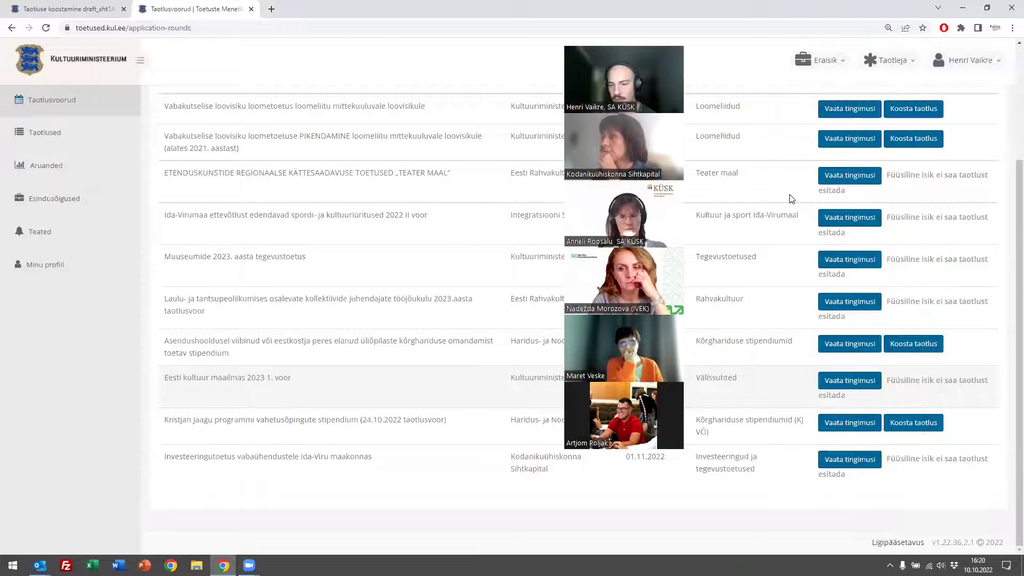
- Examine the note for private persons shown beside the Ida-Viru investment grant round
triple_click(907, 462)
left_click(909, 462)
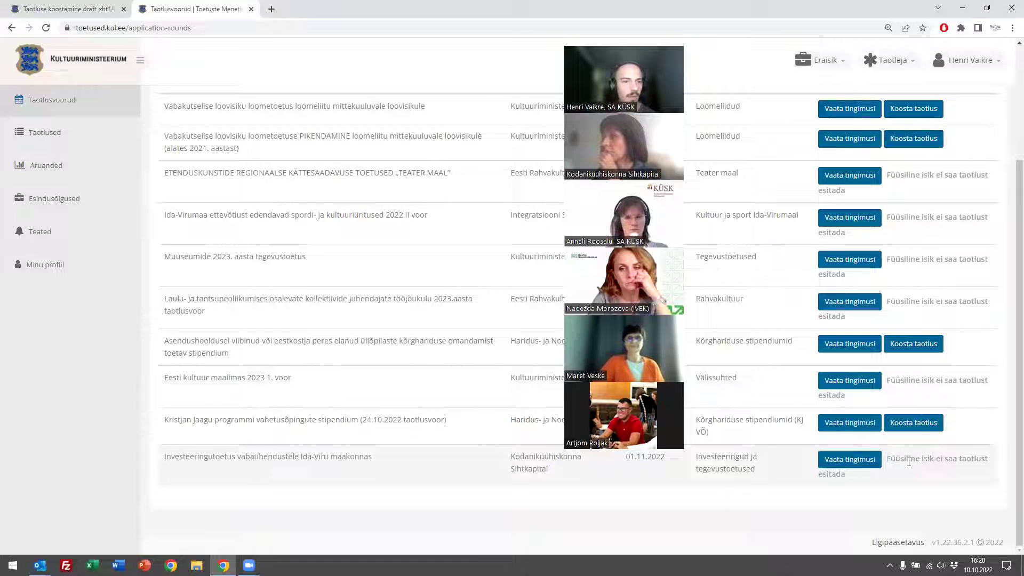
left_click_drag(892, 459, 887, 462)
triple_click(890, 468)
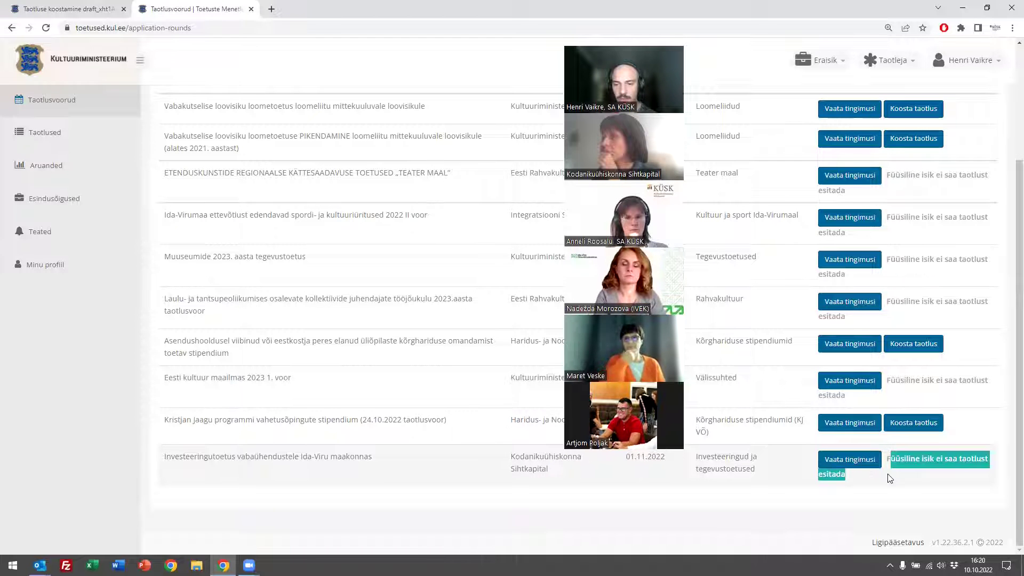
left_click(889, 458)
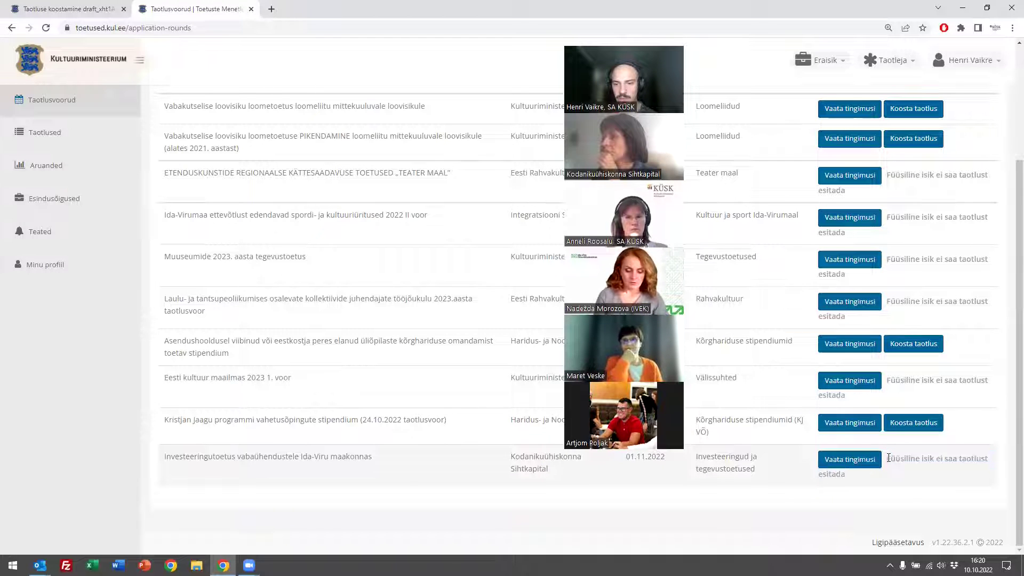
triple_click(892, 462)
left_click(893, 463)
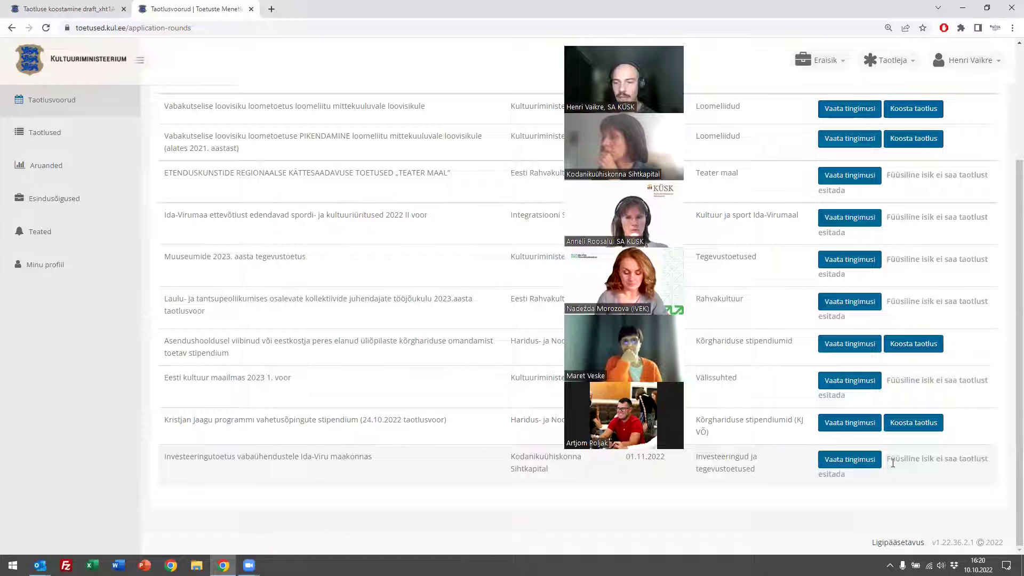
left_click_drag(888, 460, 949, 460)
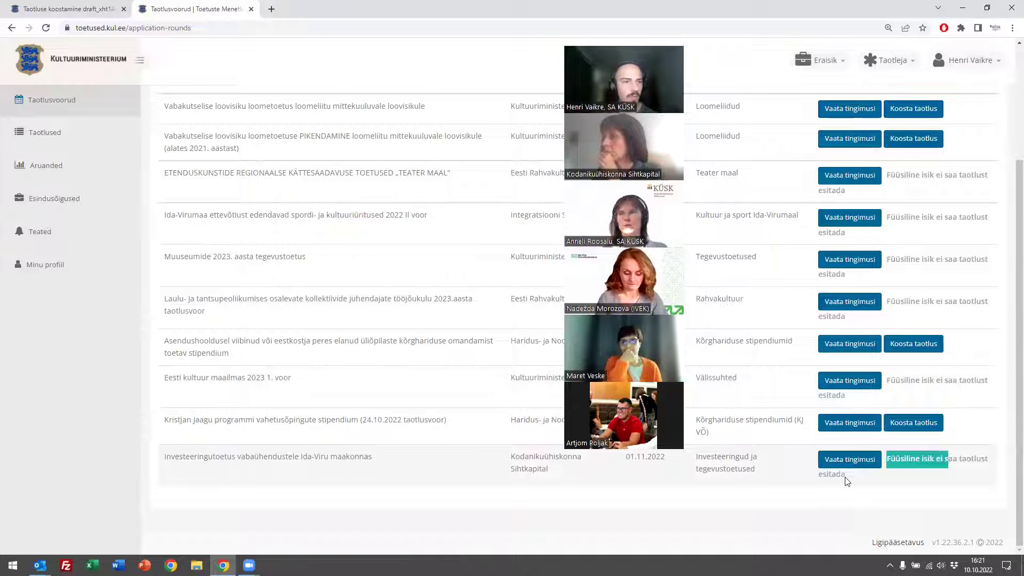
- Switch to the draft application form and check the Projekti nimi field's character limit
left_click(58, 9)
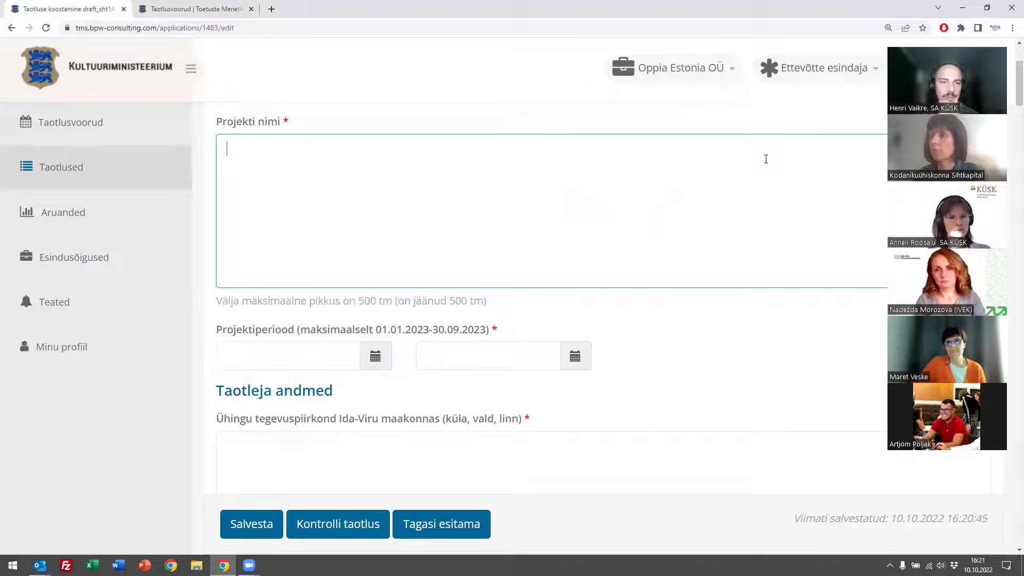
scroll(681, 182, "down", 1)
scroll(680, 183, "up", 4)
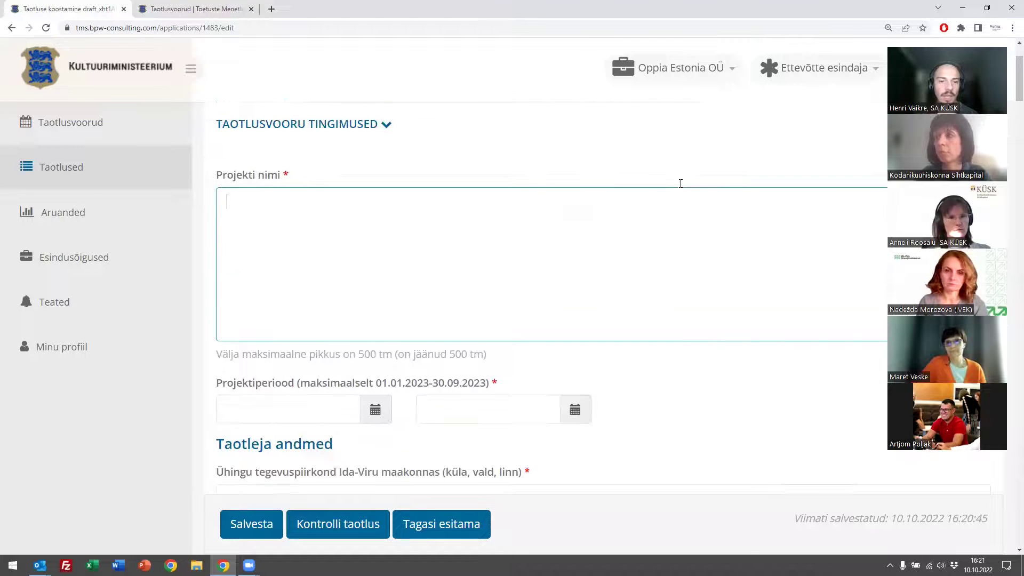
scroll(591, 222, "down", 2)
scroll(591, 222, "up", 2)
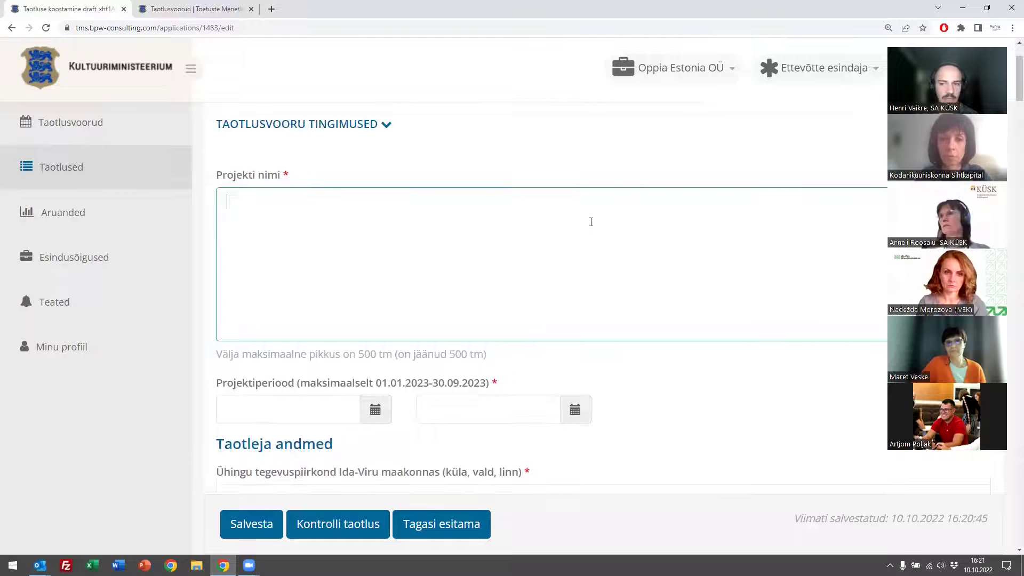
left_click_drag(485, 356, 439, 359)
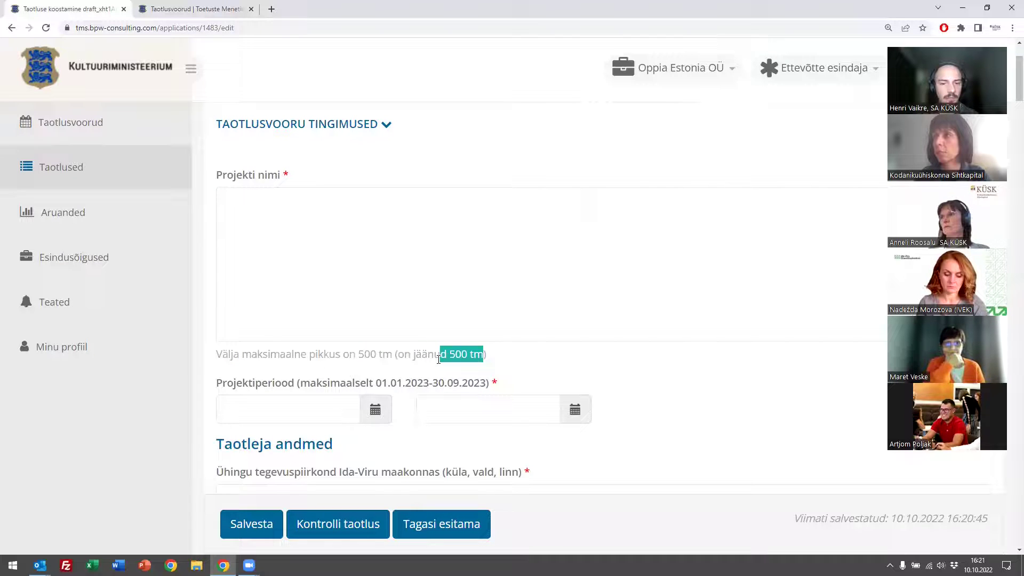
- Try out the Projekti nimi character counter with random sample text and clear the field
left_click(391, 219)
type("akjwdklajwdjwaljdl jwlakjdkwla")
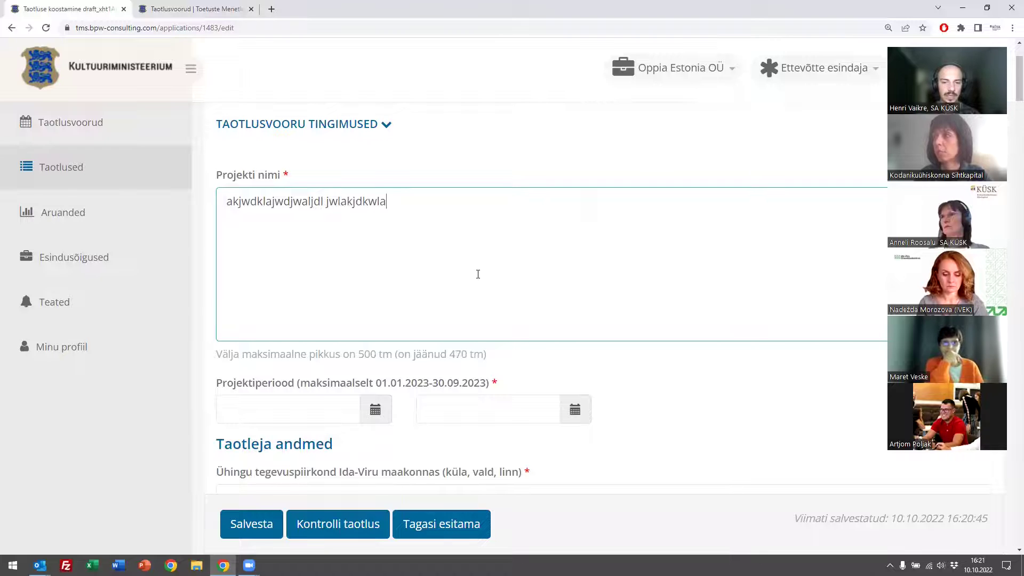
type("jdlkwajdlwajdlkjwd aw")
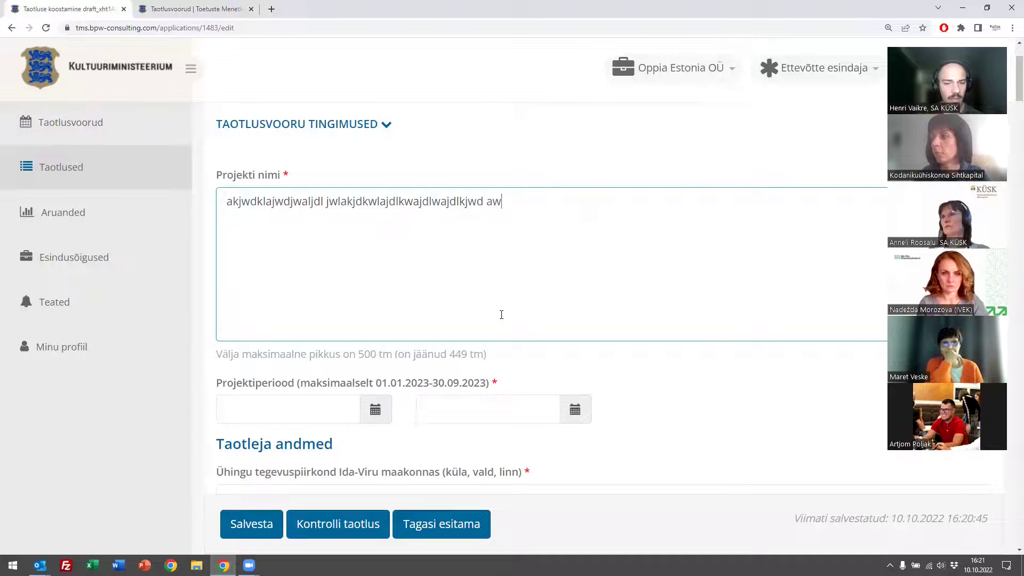
key("ctrl+a")
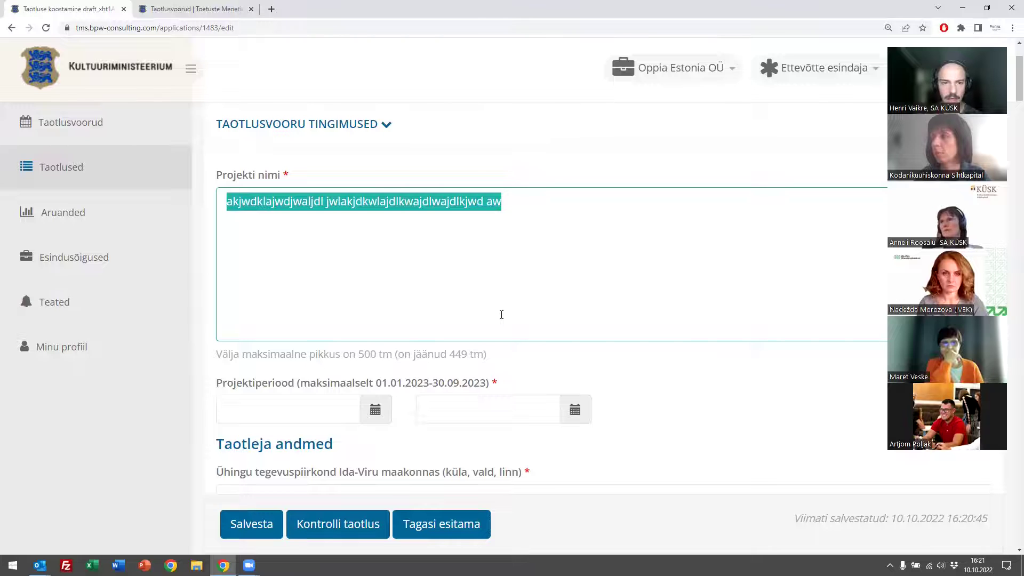
key("BackSpace")
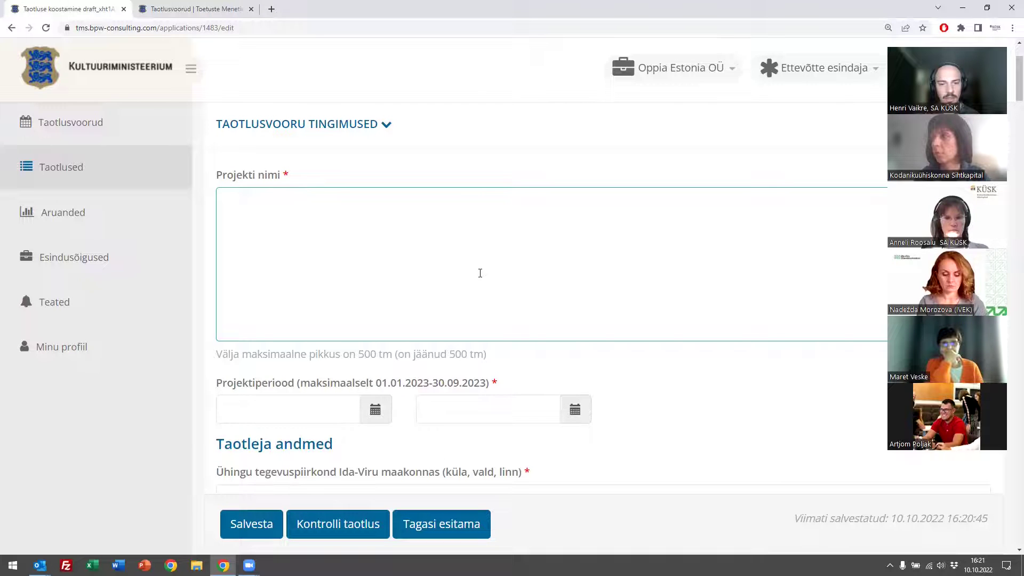
- Set the Projektiperiood start date to 19.10.2022 and its end date to 30.10.2022
scroll(480, 273, "down", 3)
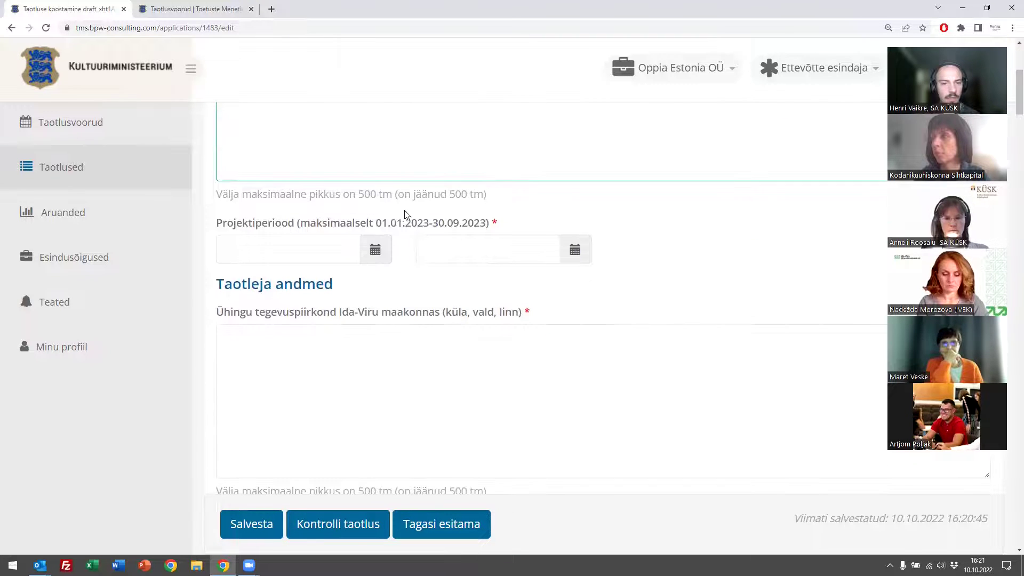
scroll(404, 213, "down", 1)
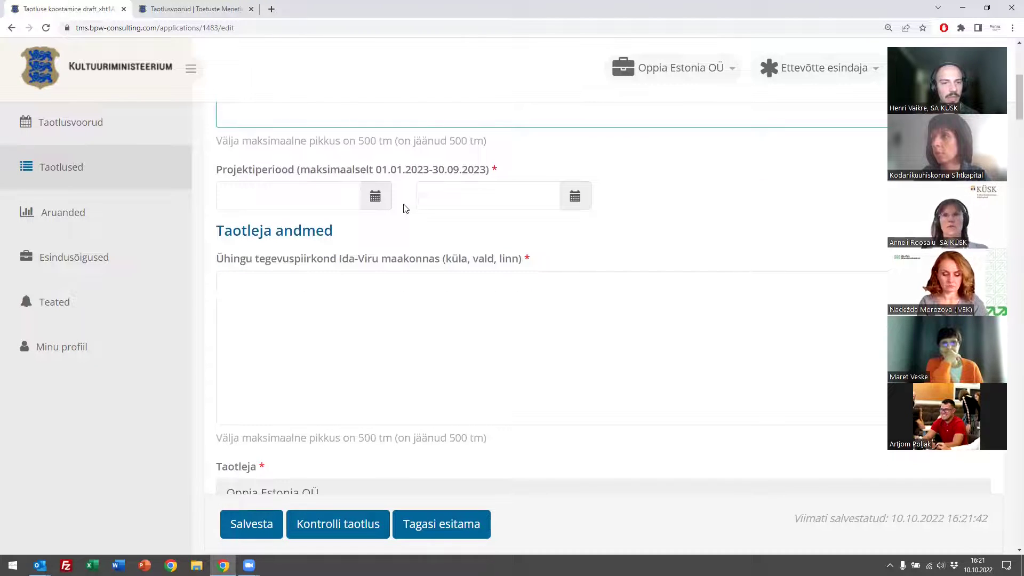
left_click(383, 199)
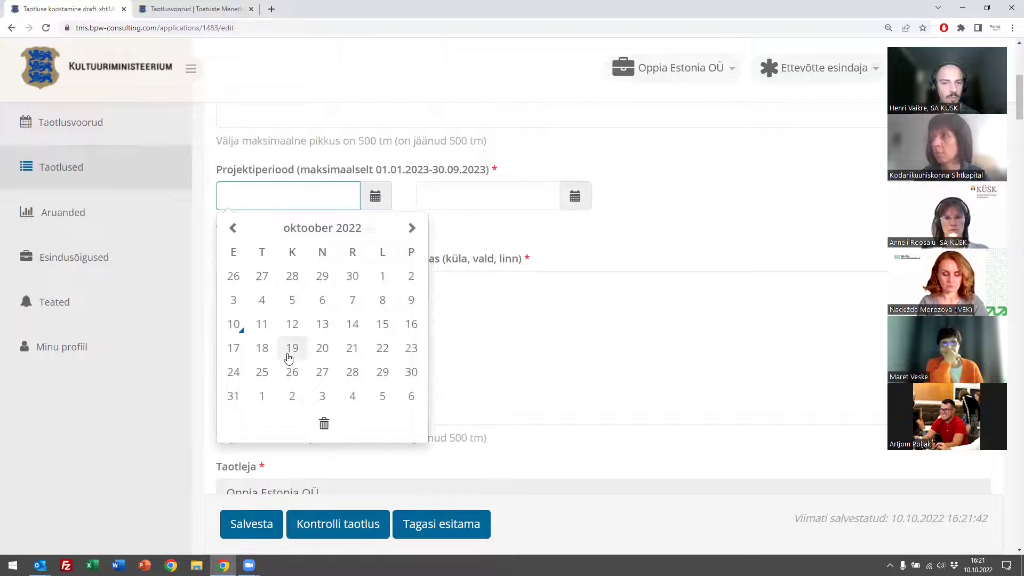
left_click(291, 349)
left_click(574, 198)
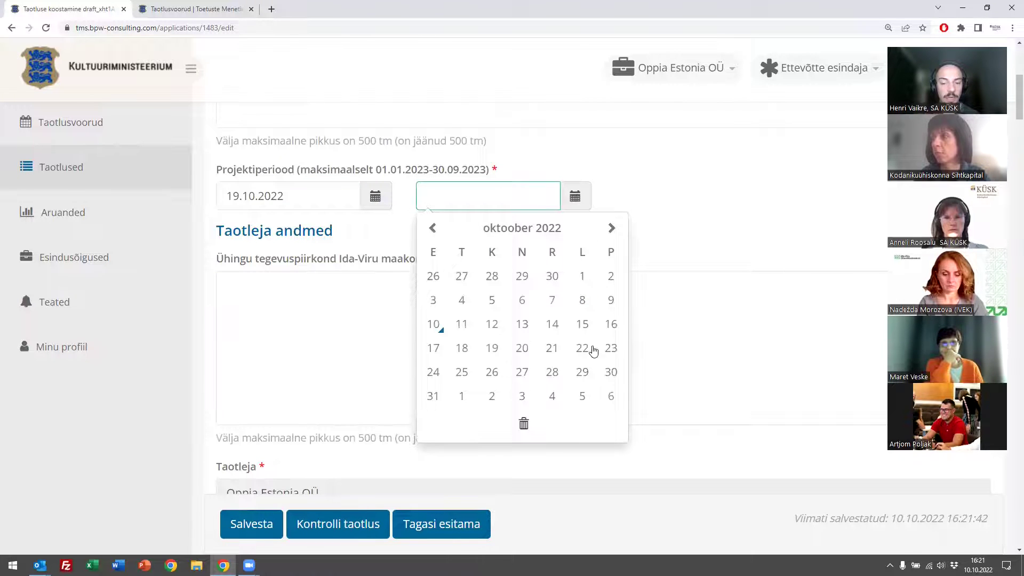
left_click(611, 373)
left_click_drag(316, 196, 210, 196)
left_click_drag(493, 194, 403, 198)
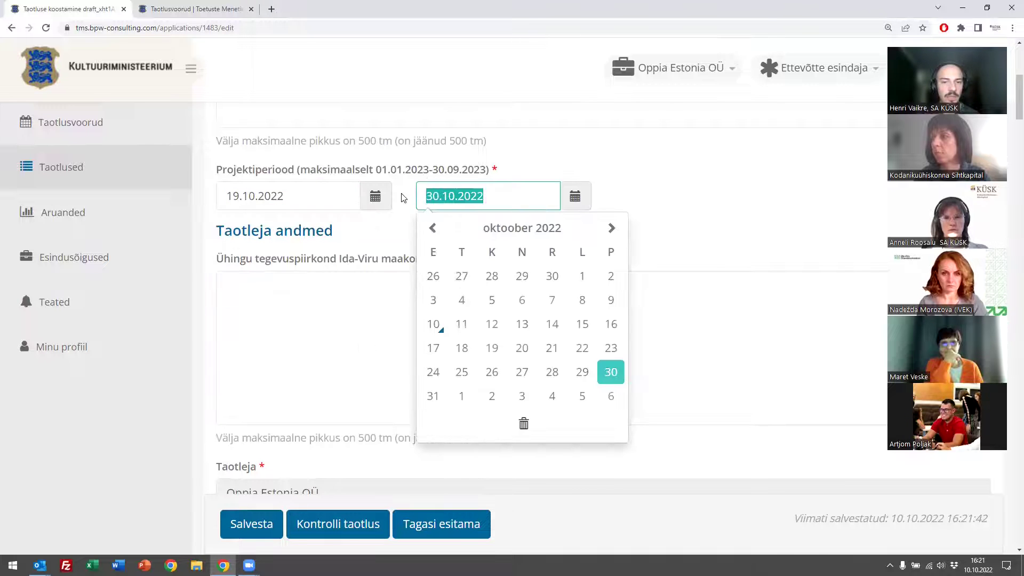
left_click(537, 165)
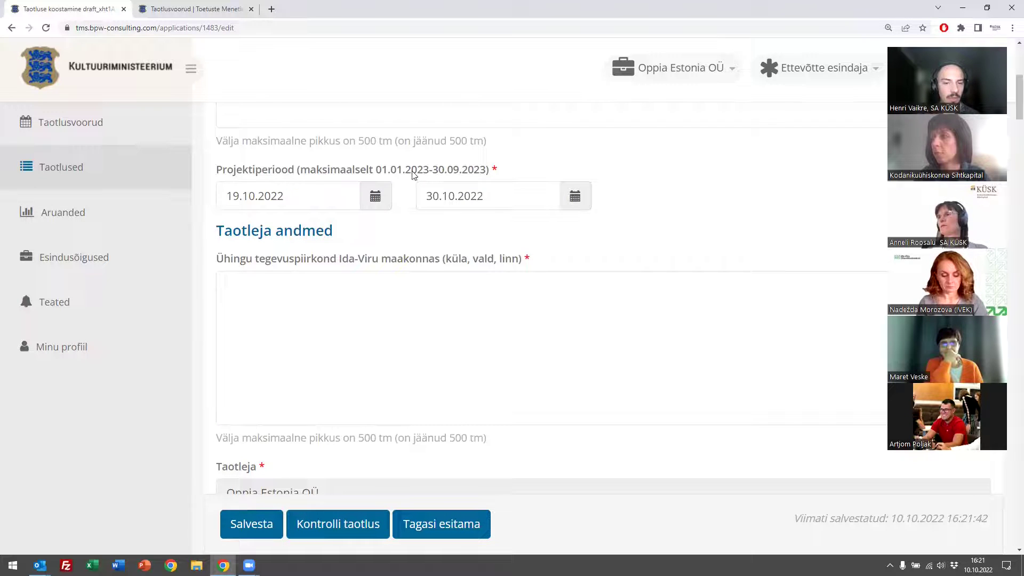
left_click_drag(301, 199, 260, 180)
left_click(323, 172)
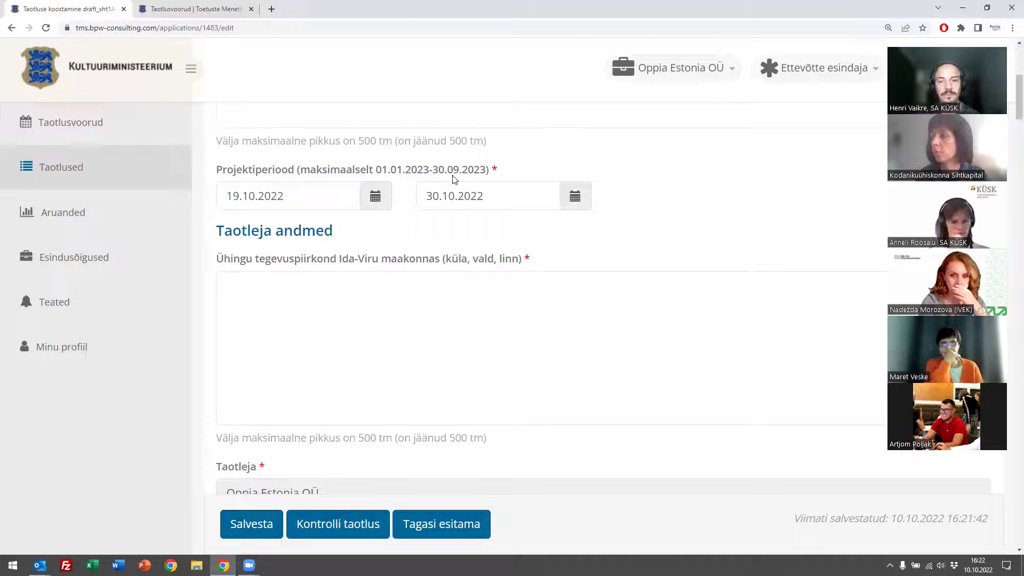
- Change the Projektiperiood start date to 13.10.2022 and browse the end date calendar two months ahead
left_click(385, 207)
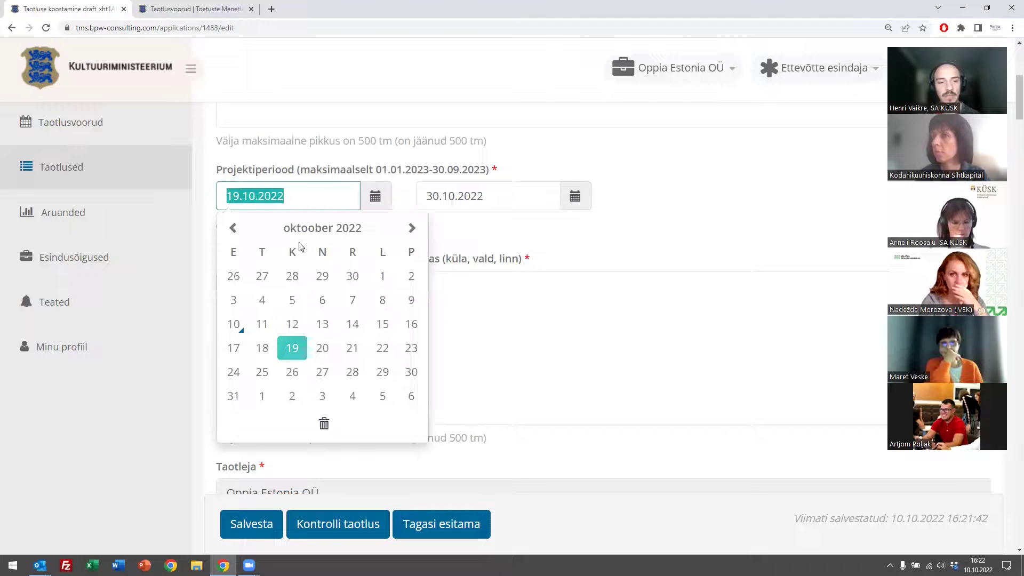
left_click(321, 322)
left_click(586, 197)
left_click(612, 226)
left_click(612, 226)
left_click(644, 179)
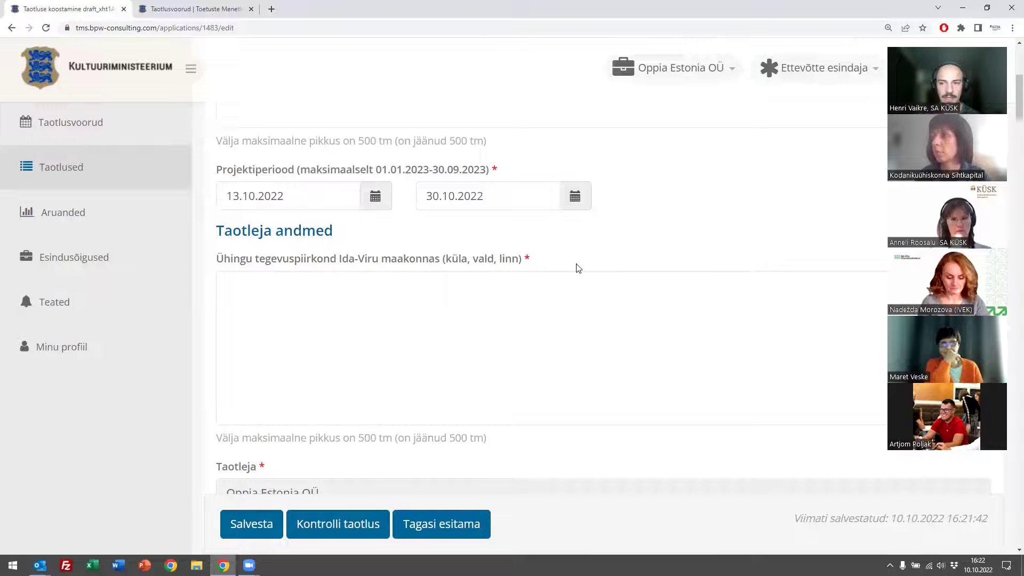
- Examine the Taotleja andmed section's activity area field and the prefilled Taotleja and Registrikood fields
left_click(456, 335)
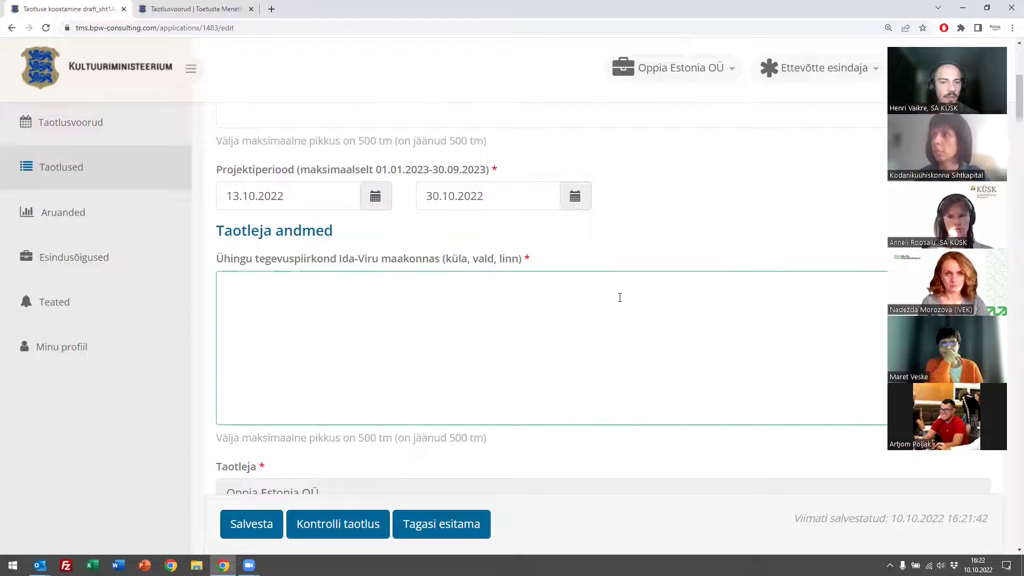
scroll(624, 288, "down", 2)
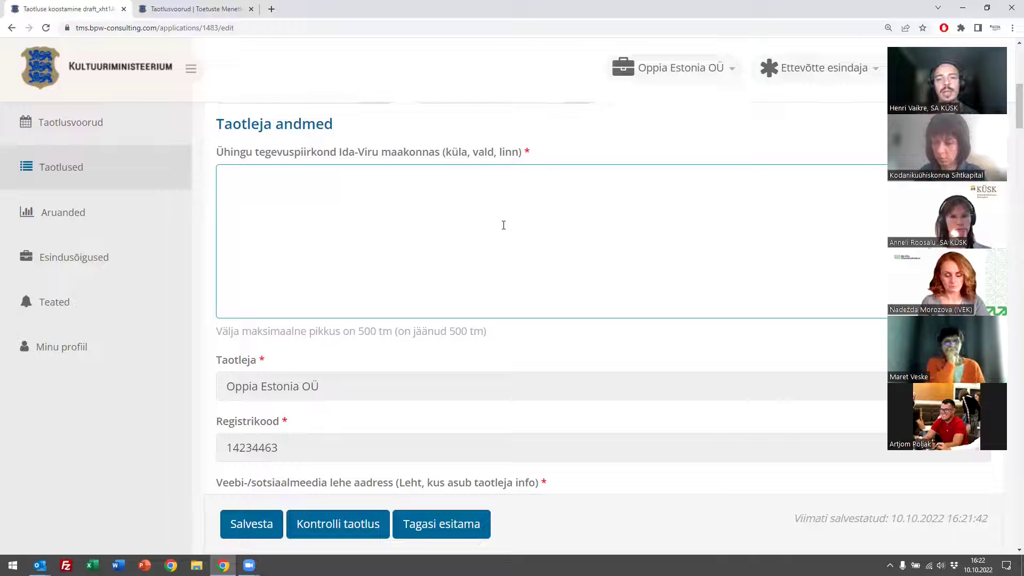
scroll(504, 225, "down", 3)
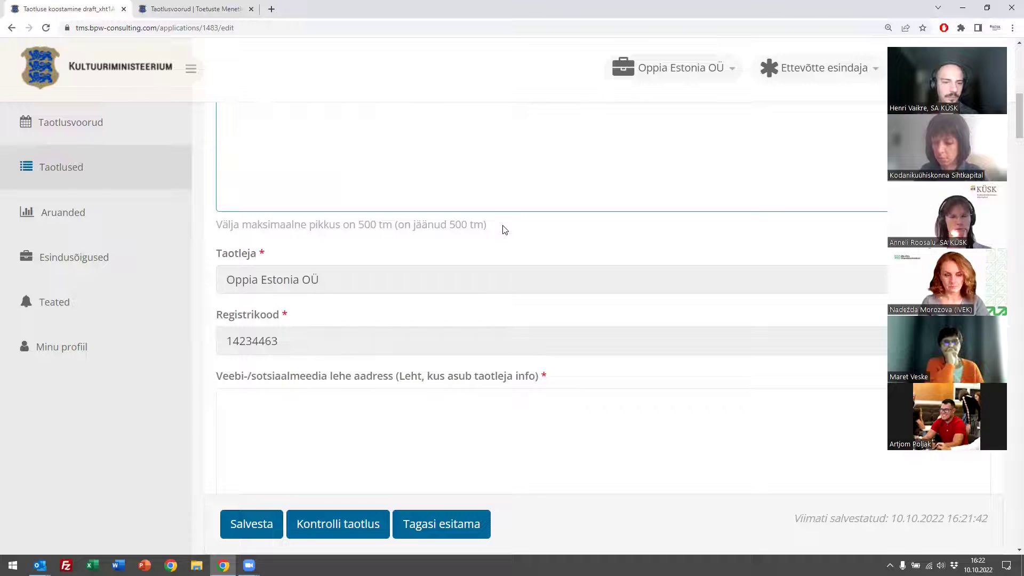
scroll(503, 225, "down", 1)
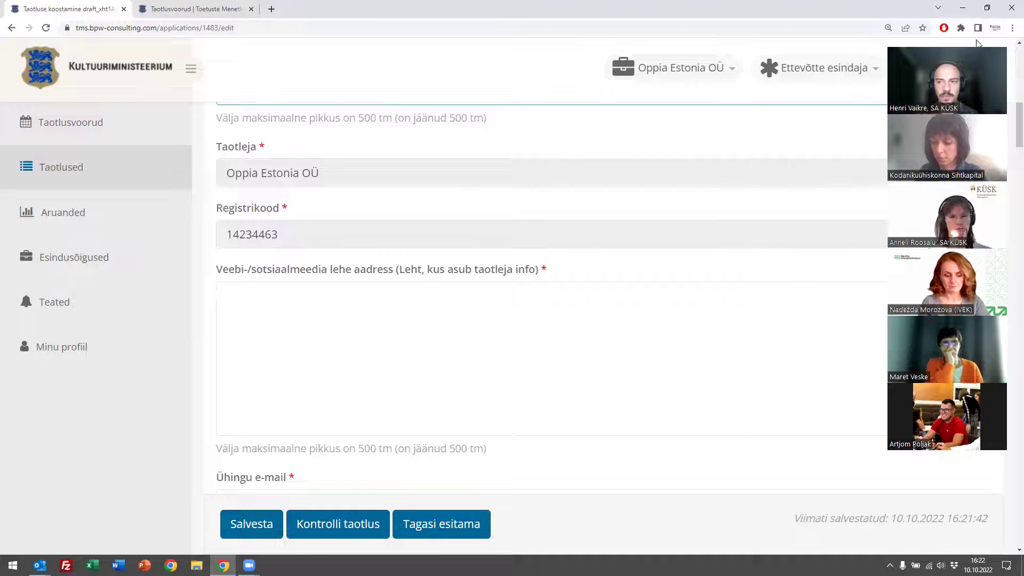
- Move the floating meeting video strip away from the account menu and the edge of the form
left_click_drag(978, 43, 956, 64)
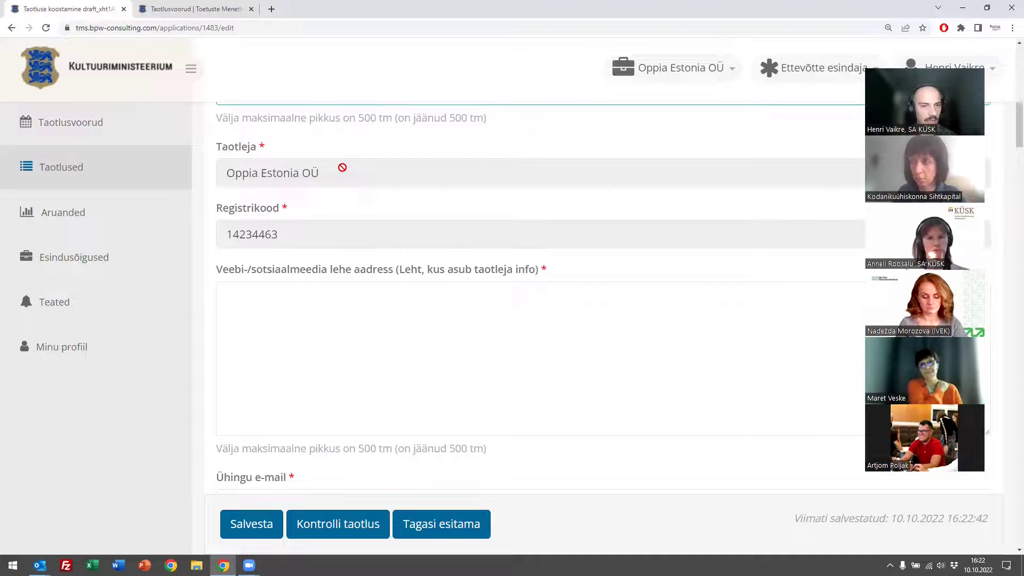
scroll(343, 167, "down", 1)
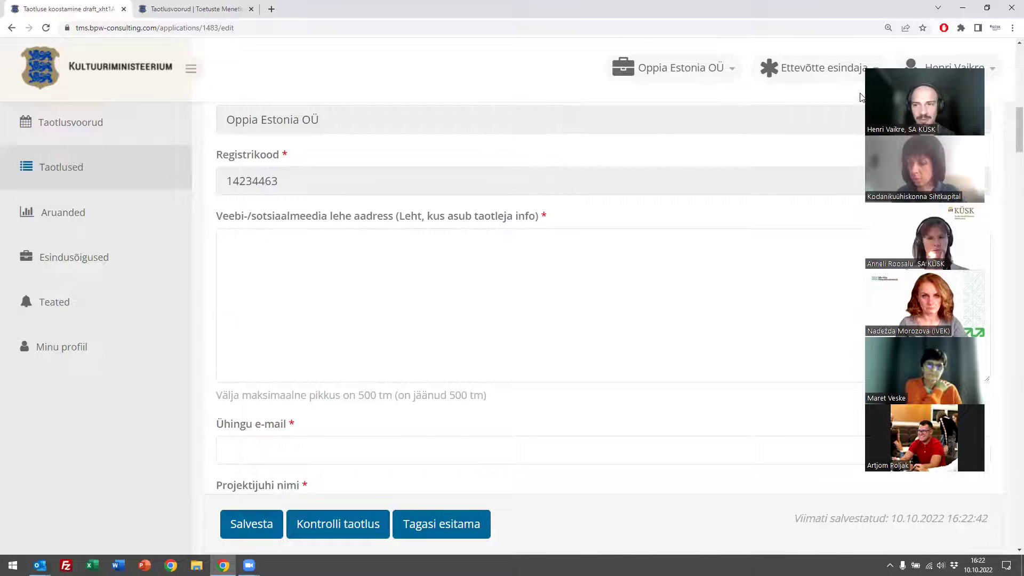
left_click_drag(875, 101, 831, 98)
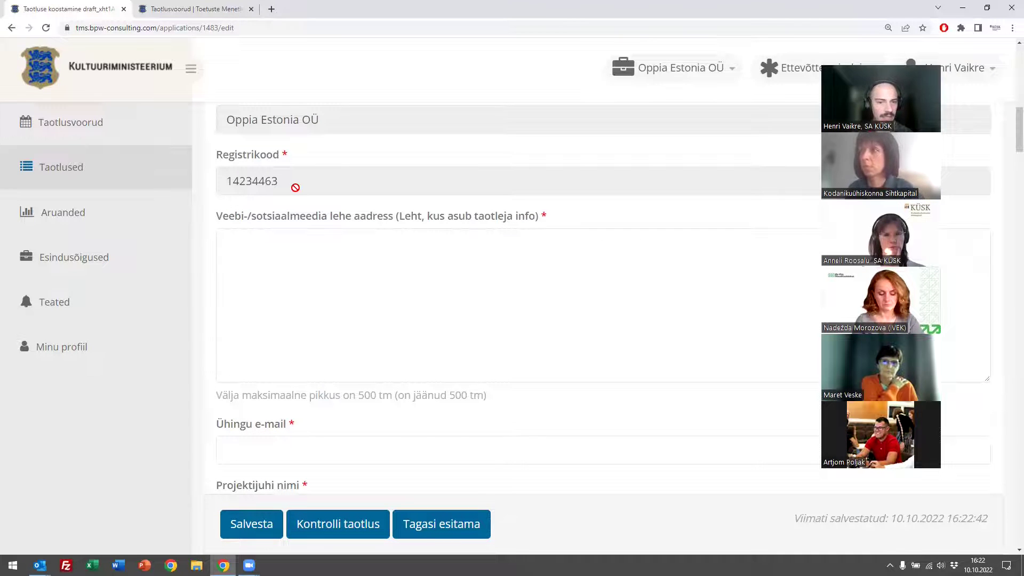
- Examine the Veebi-/sotsiaalmeedia lehe aadress field and the association and project manager contact fields below it
scroll(366, 188, "down", 1)
scroll(592, 208, "down", 1)
left_click(307, 140)
scroll(230, 169, "up", 1)
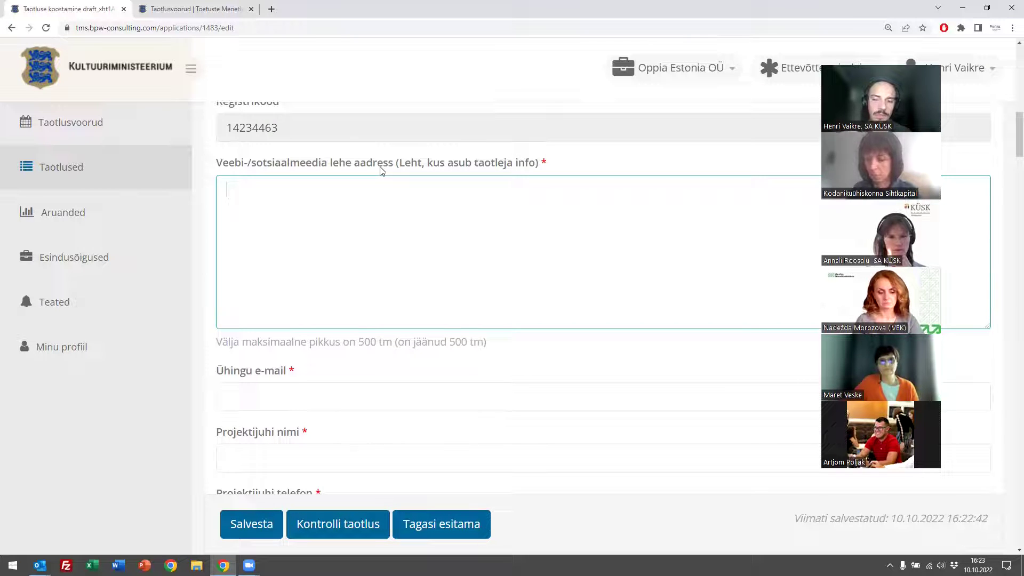
scroll(377, 186, "down", 1)
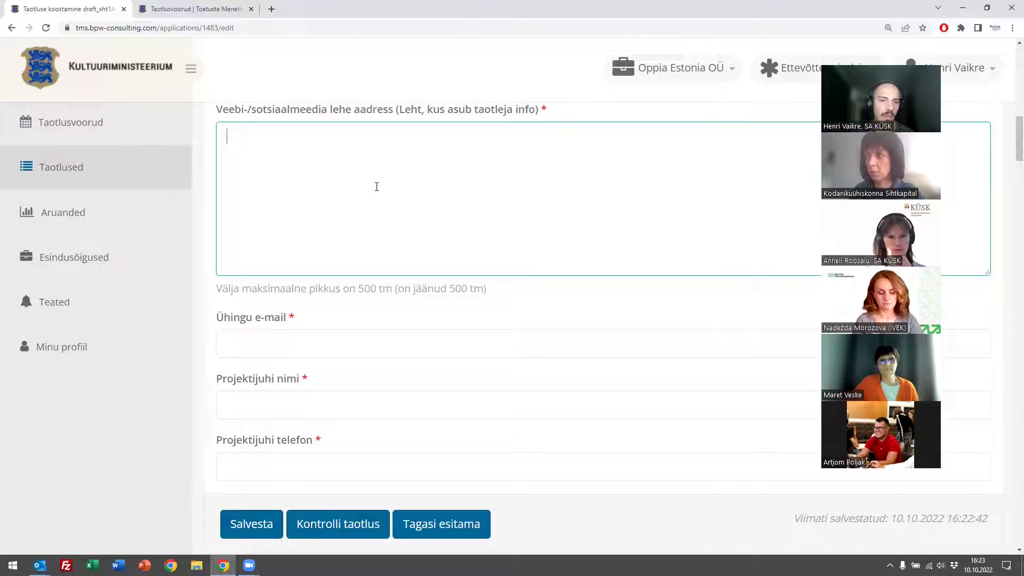
scroll(377, 186, "down", 1)
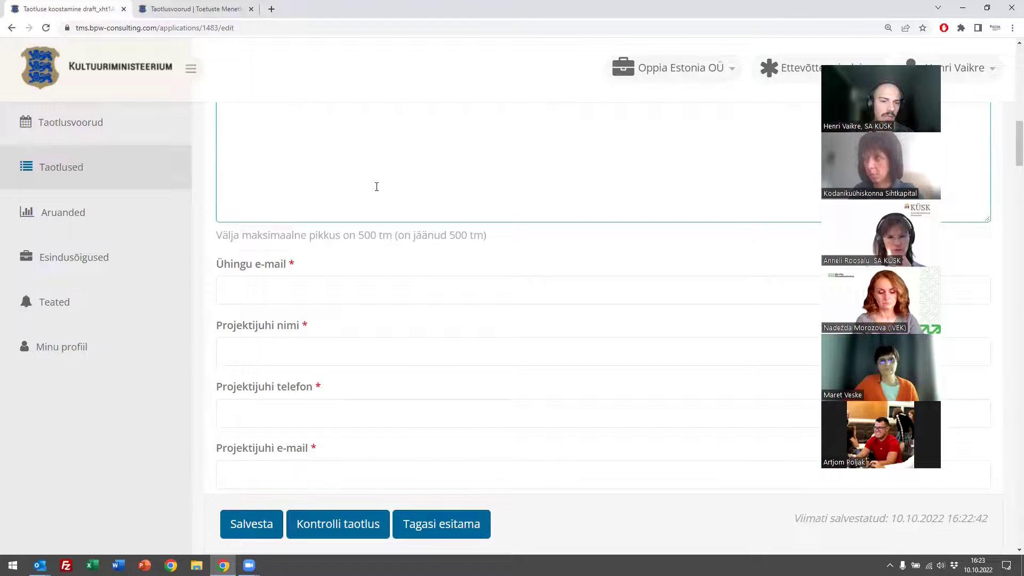
scroll(376, 187, "down", 1)
scroll(373, 184, "up", 3)
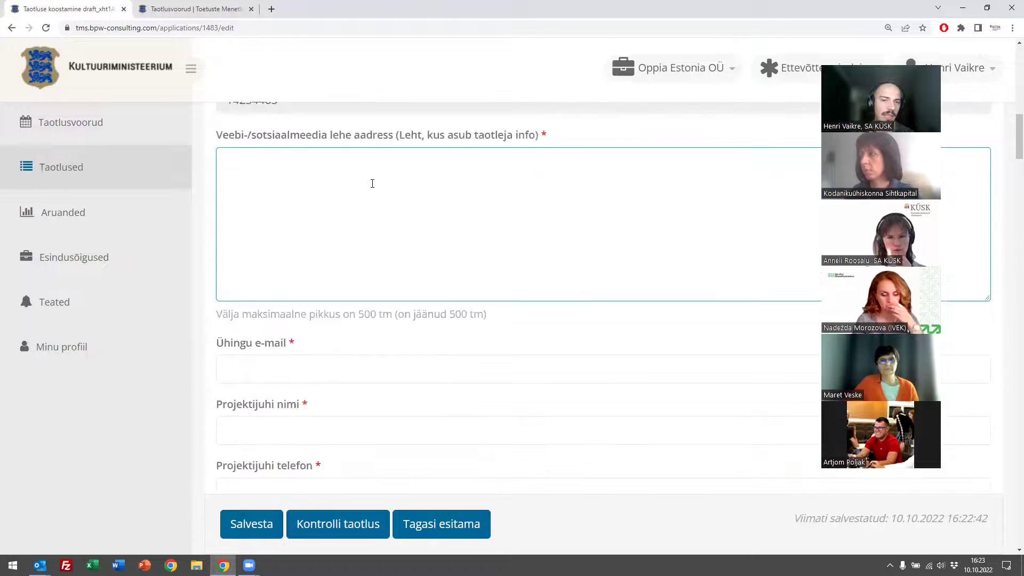
scroll(373, 184, "up", 1)
- Examine the direct website link fields for Põhikiri, Juhtorganite koosseisud and Viimase kahe majandusaasta aruanded
scroll(368, 245, "down", 5)
scroll(370, 246, "down", 6)
left_click(341, 190)
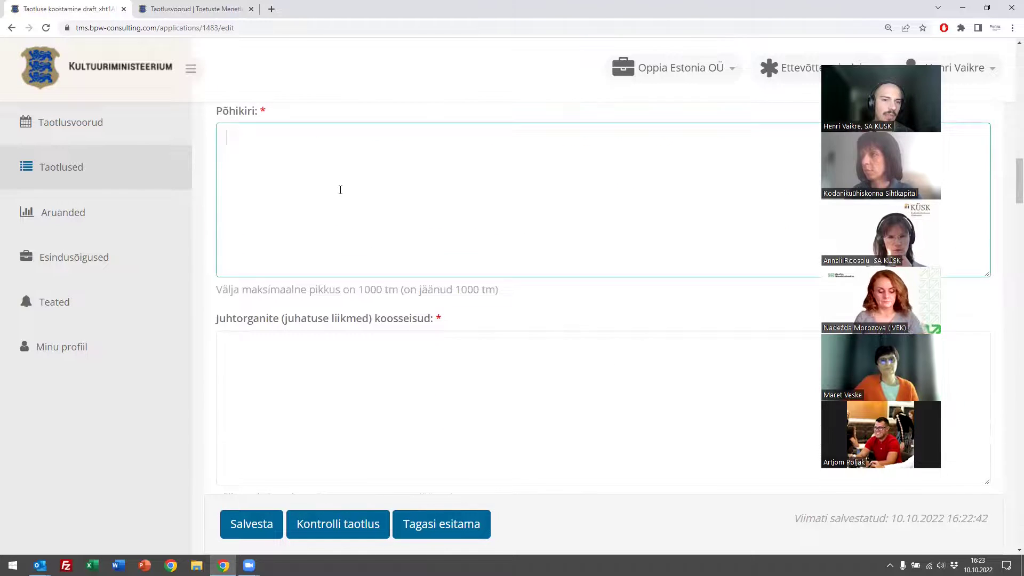
scroll(341, 190, "down", 2)
left_click(329, 252)
scroll(330, 252, "down", 2)
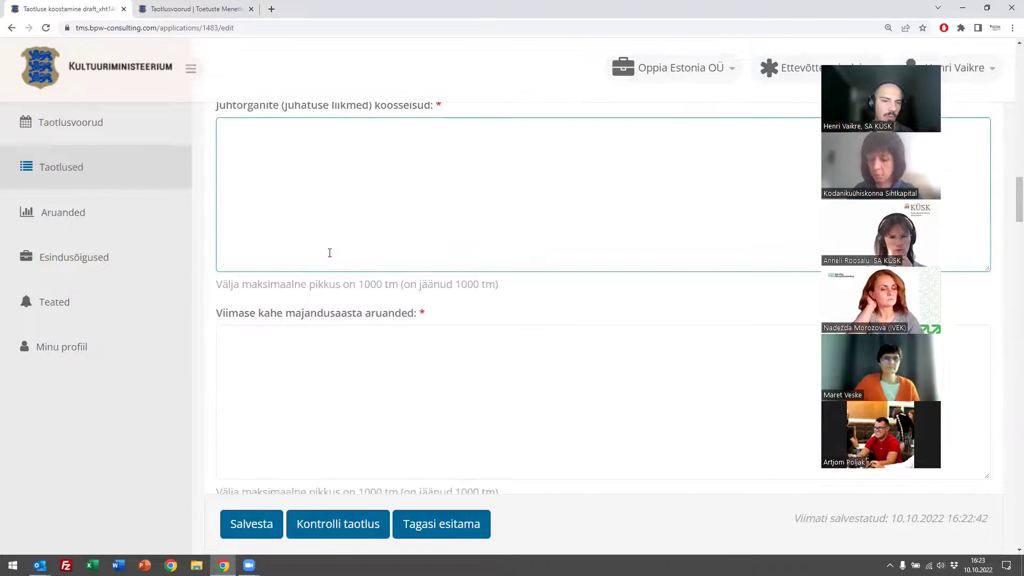
left_click(369, 383)
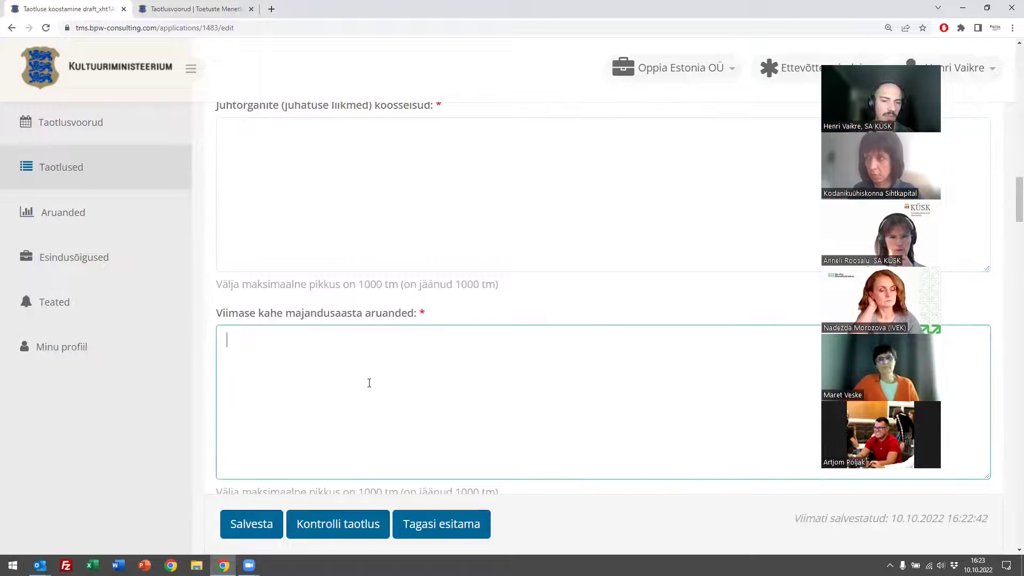
scroll(369, 383, "down", 3)
left_click(361, 414)
left_click(361, 226)
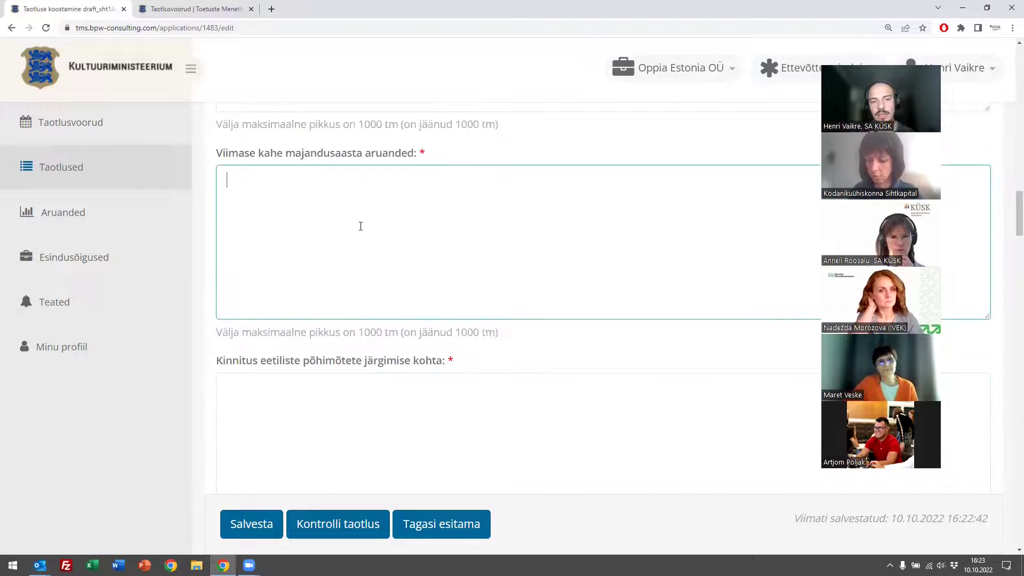
scroll(360, 226, "up", 3)
left_click(364, 219)
scroll(366, 214, "up", 3)
left_click(369, 165)
scroll(368, 213, "up", 2)
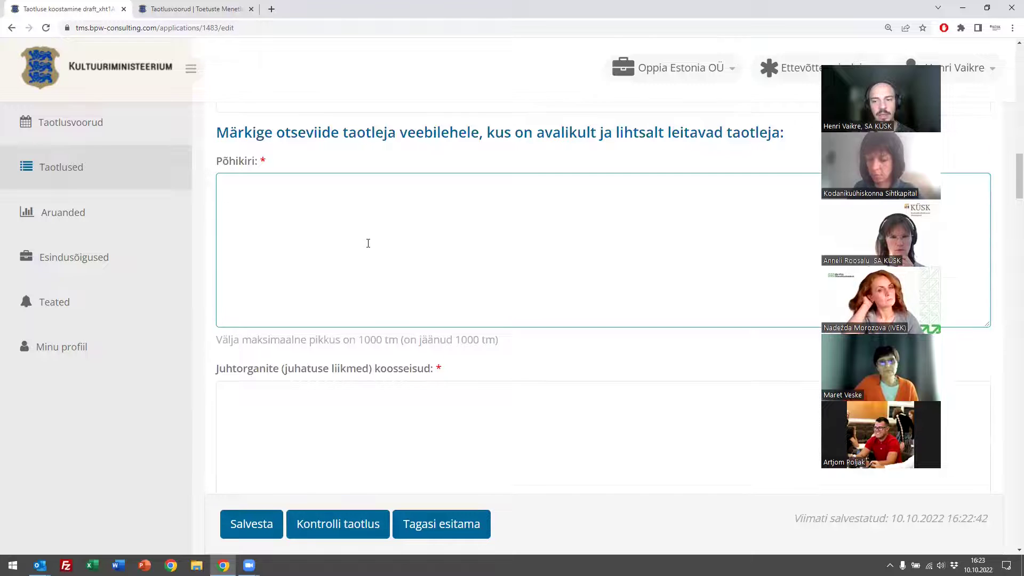
- Review the Juhtorganite koosseisud, Viimase kahe majandusaasta aruanded and Kinnitus eetiliste põhimõtete järgimise kohta link fields
scroll(368, 243, "down", 2)
left_click(361, 308)
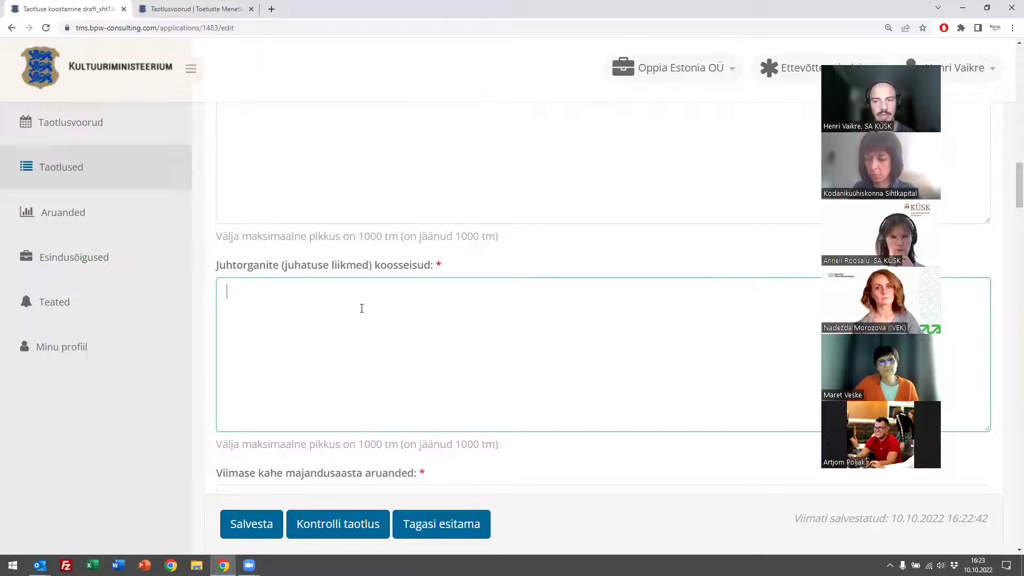
scroll(362, 309, "down", 4)
left_click(354, 318)
scroll(354, 316, "down", 4)
left_click(354, 316)
scroll(356, 311, "up", 2)
left_click(358, 307)
scroll(372, 254, "up", 4)
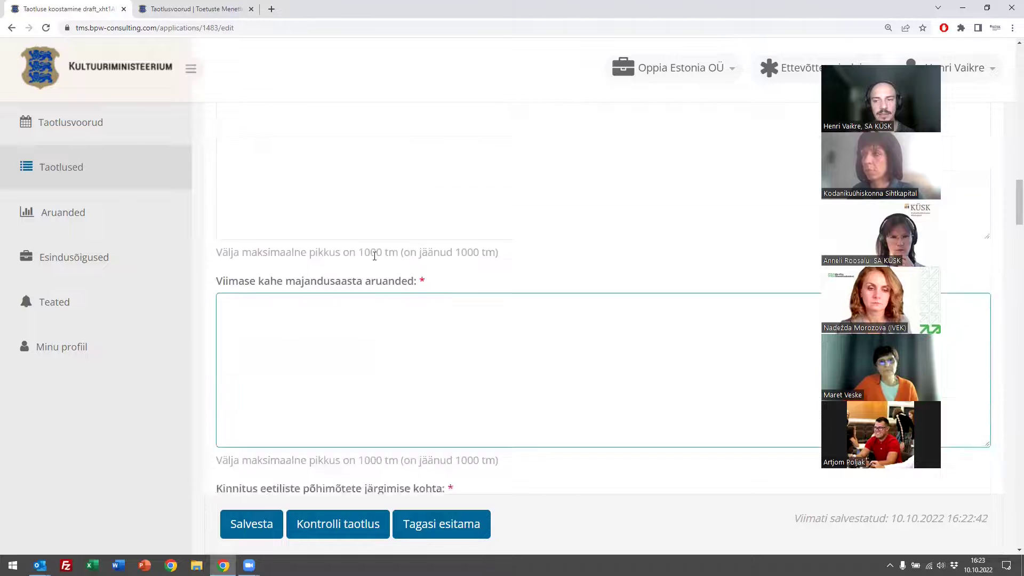
left_click(376, 242)
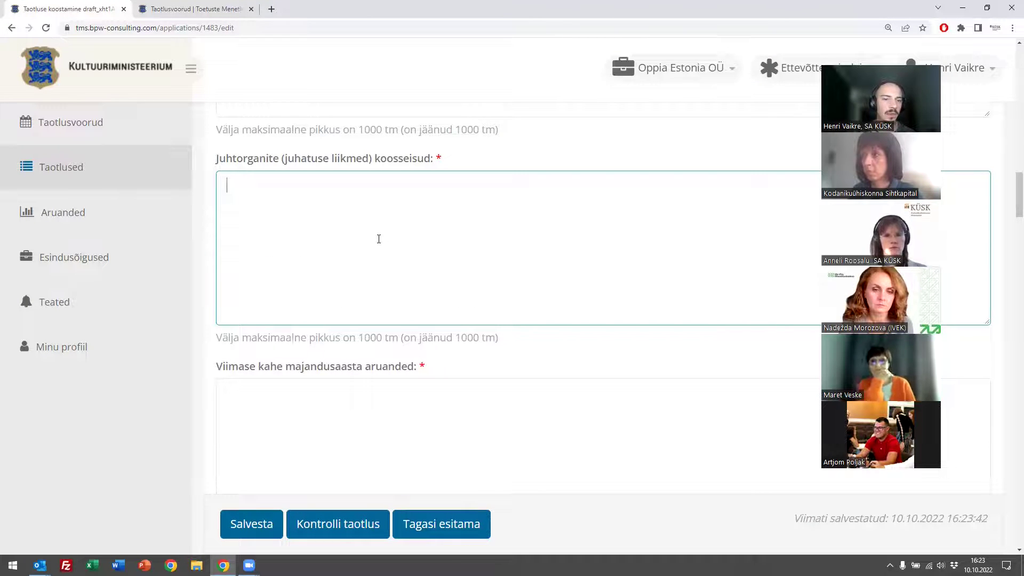
scroll(374, 288, "down", 2)
left_click(369, 335)
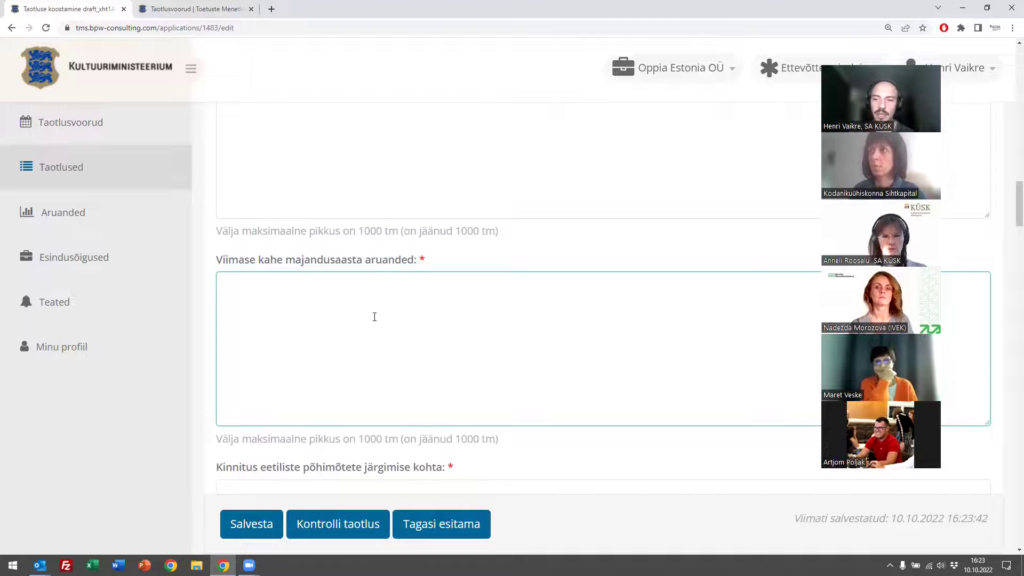
- Return to the contact fields and check Ühingu e-mail, Projektijuhi nimi and Projektijuhi telefon, leaving them empty
scroll(377, 316, "up", 6)
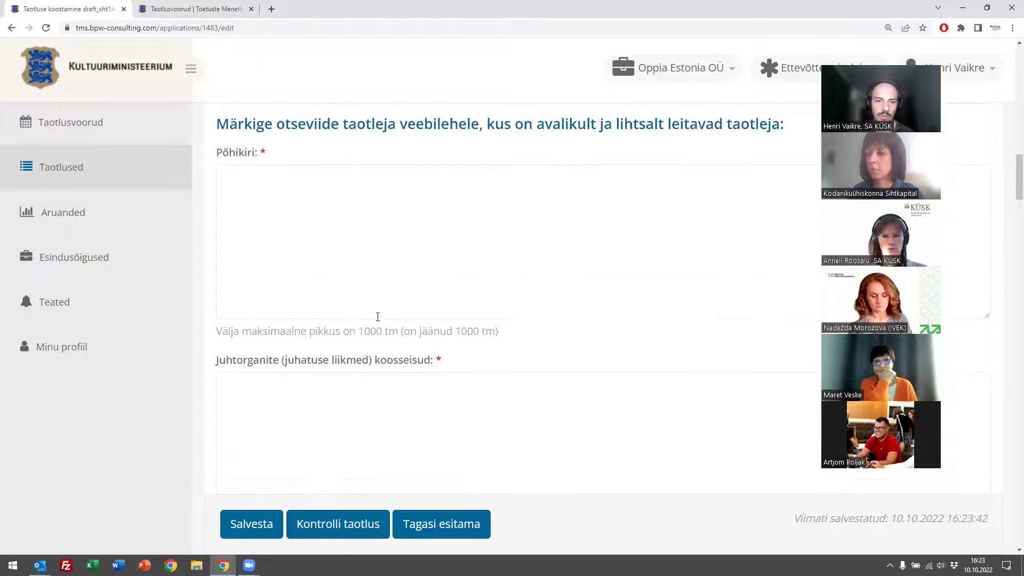
left_click(500, 277)
scroll(501, 276, "up", 4)
scroll(505, 277, "down", 2)
scroll(506, 278, "up", 2)
scroll(507, 280, "up", 1)
left_click(405, 184)
left_click(414, 244)
left_click(462, 301)
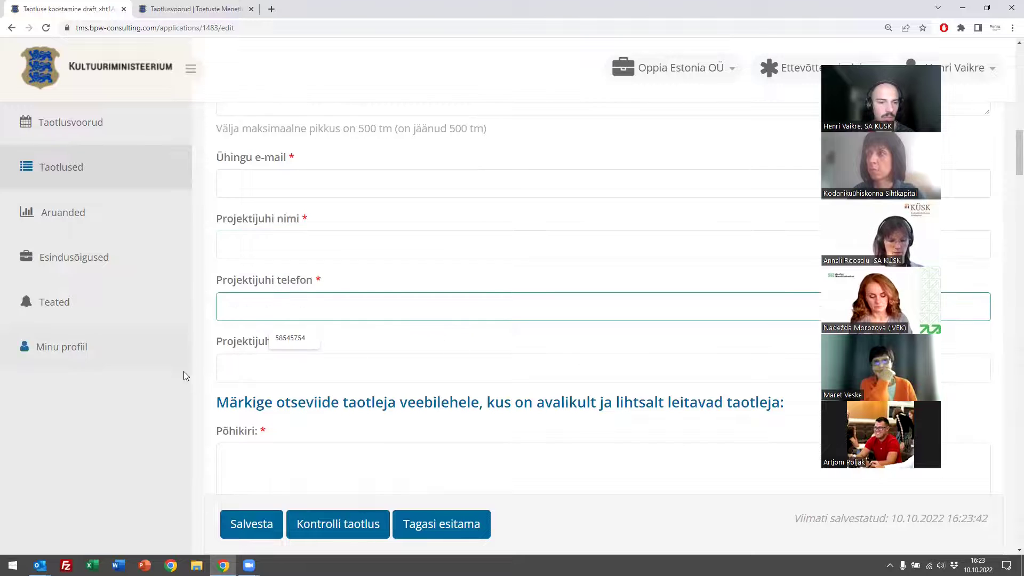
left_click(211, 378)
- Find the Projekti eesmärk field under Projekti eesmärk ja tegevused and read its guidance text on wording the goal
scroll(212, 378, "down", 2)
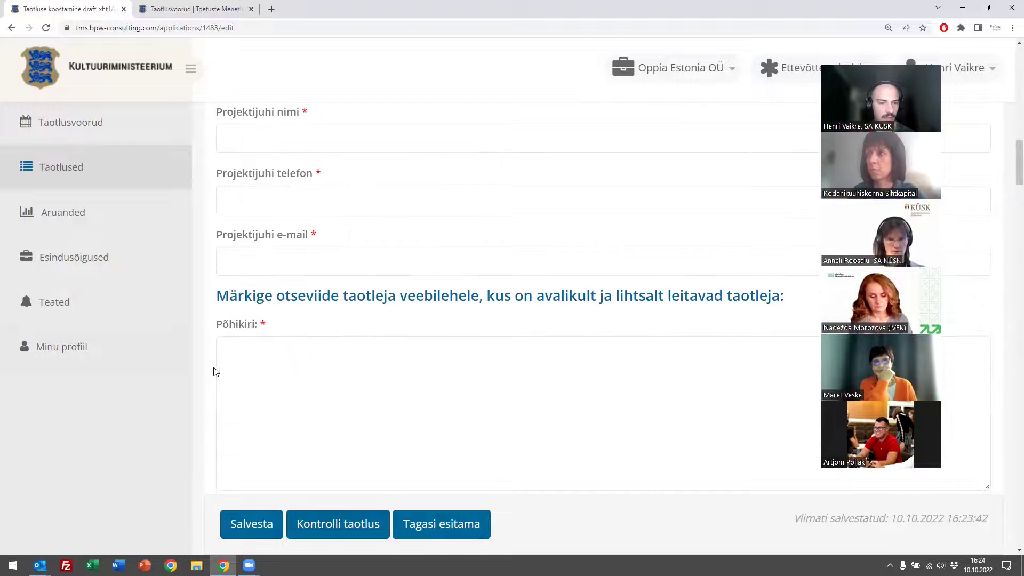
scroll(215, 371, "down", 5)
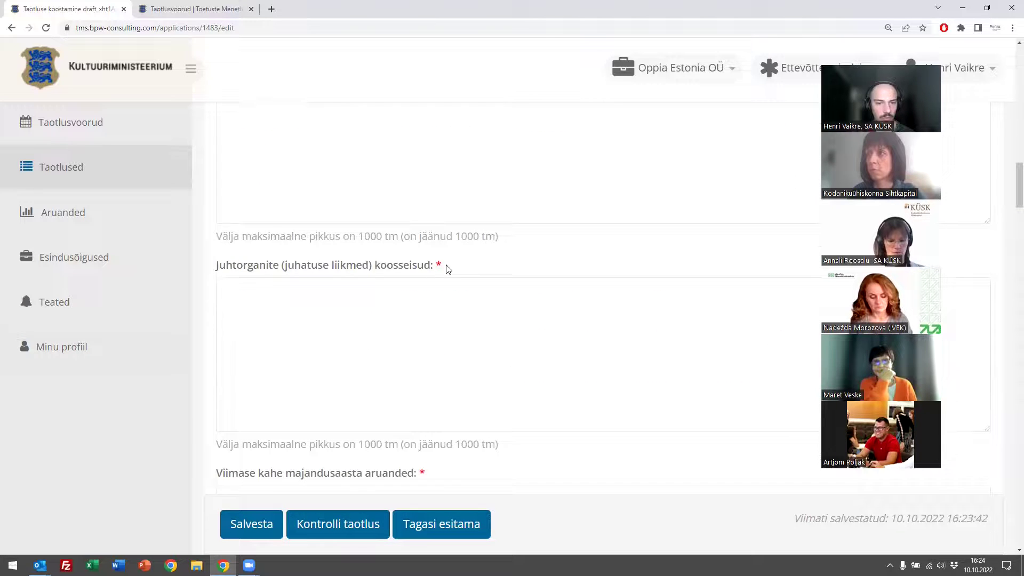
scroll(449, 269, "down", 3)
scroll(447, 266, "down", 7)
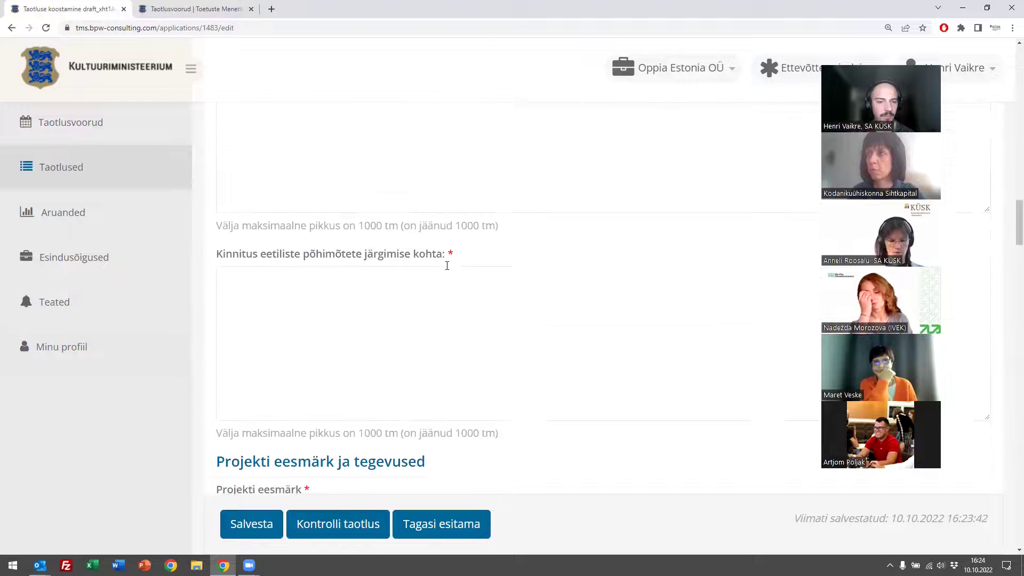
scroll(447, 266, "down", 4)
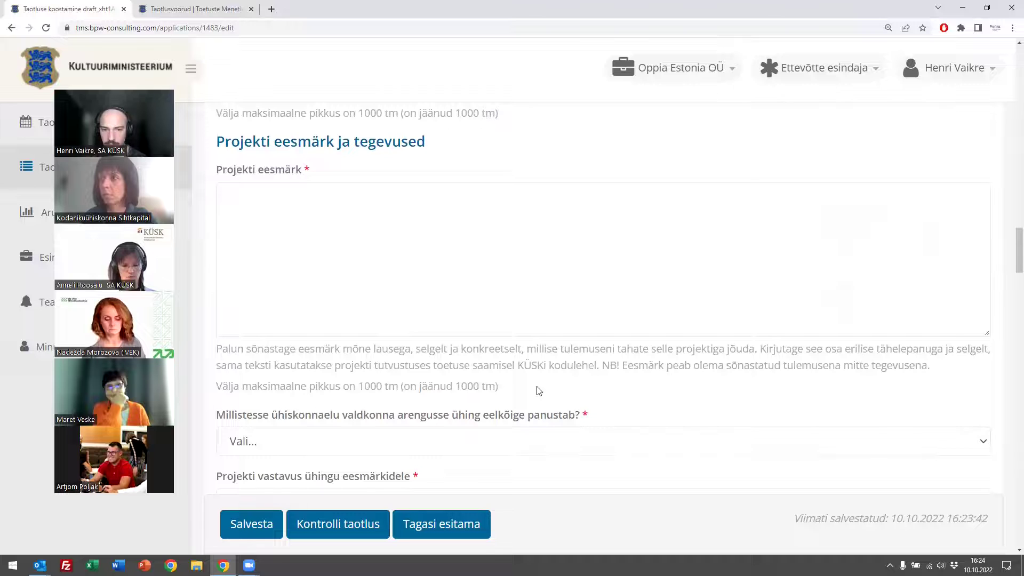
scroll(539, 390, "down", 1)
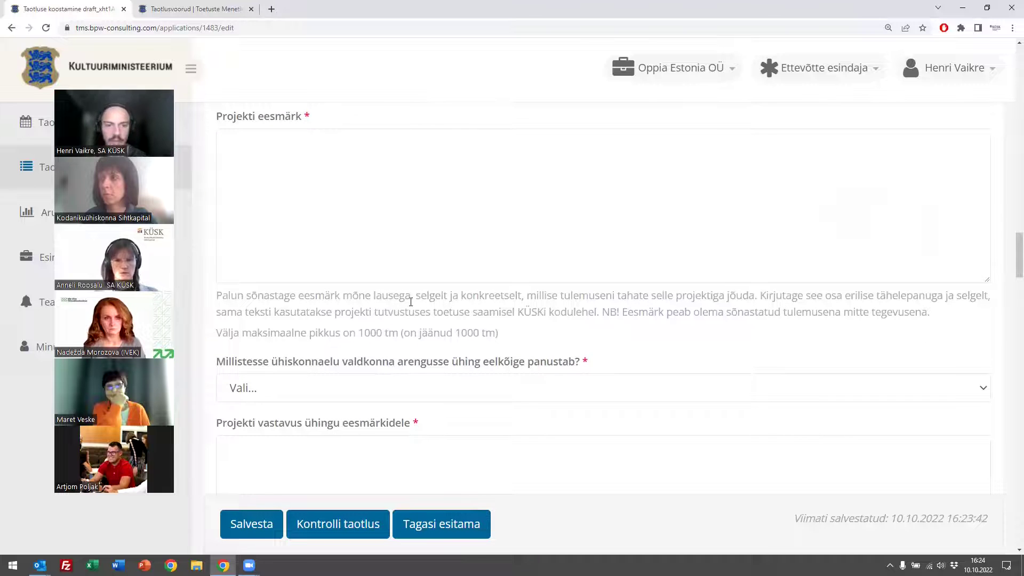
left_click_drag(218, 295, 964, 320)
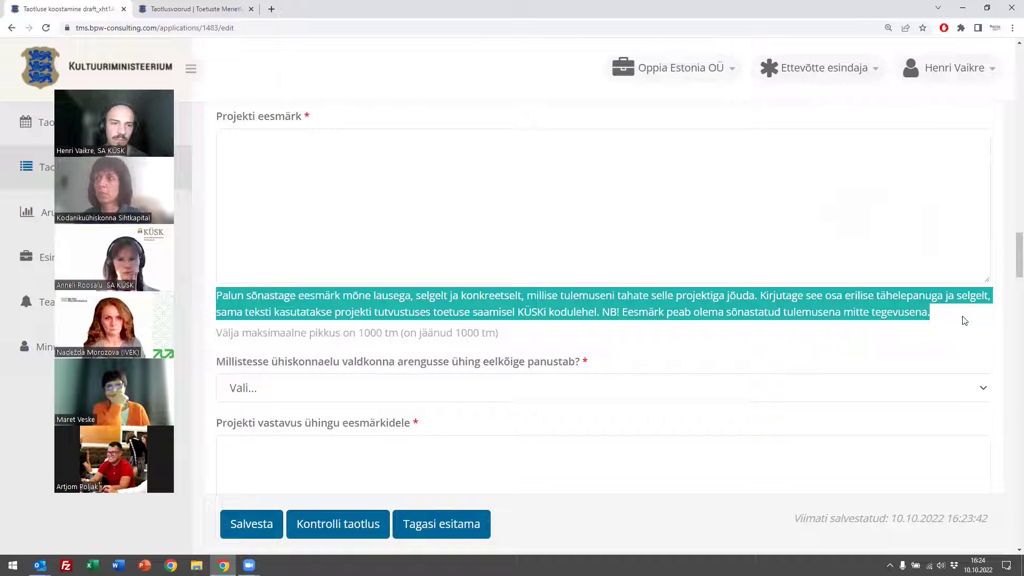
left_click(965, 320)
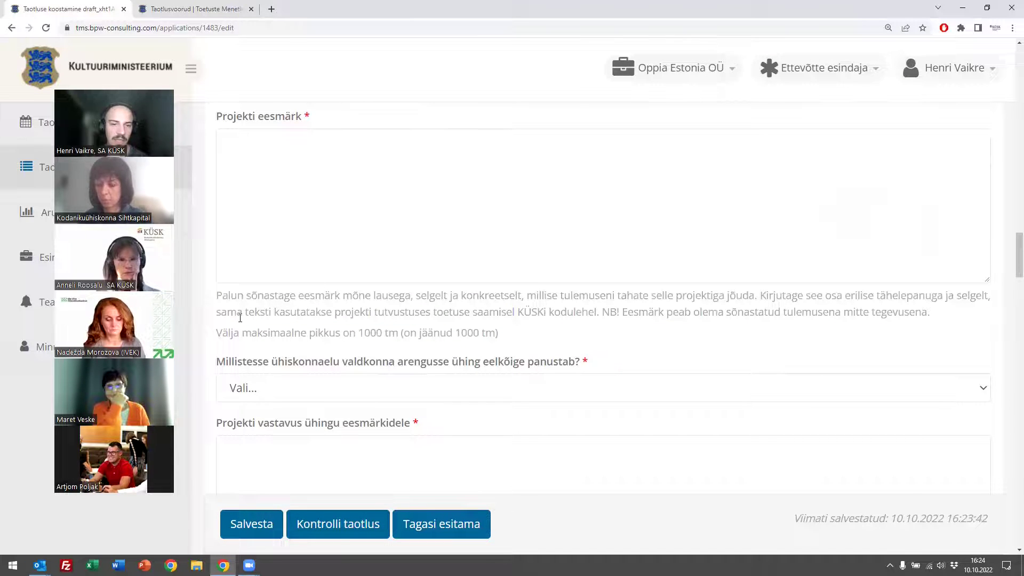
left_click_drag(216, 295, 956, 318)
left_click(958, 320)
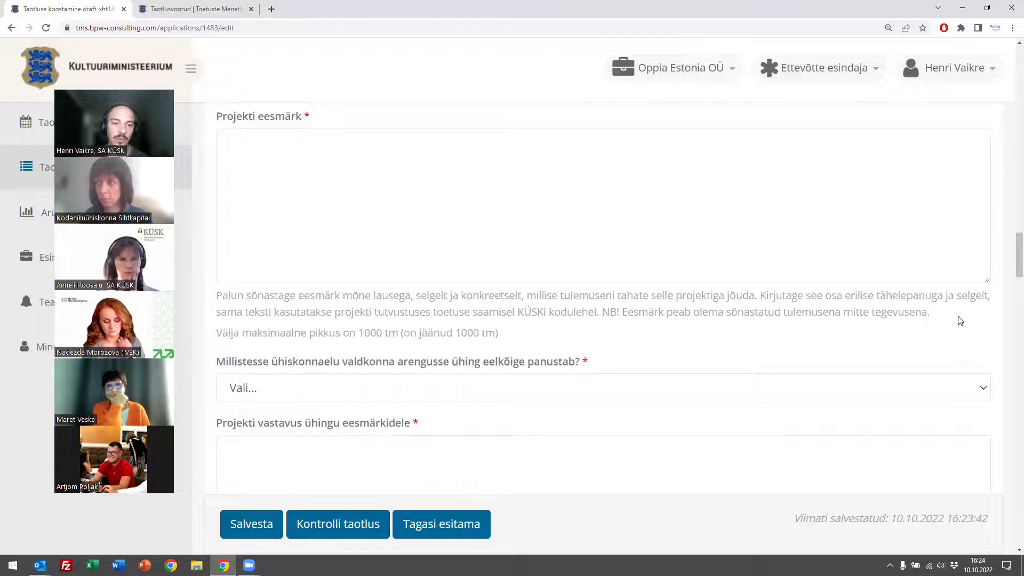
- Check the choices for the area of social life the association contributes to, without selecting one
scroll(845, 311, "down", 4)
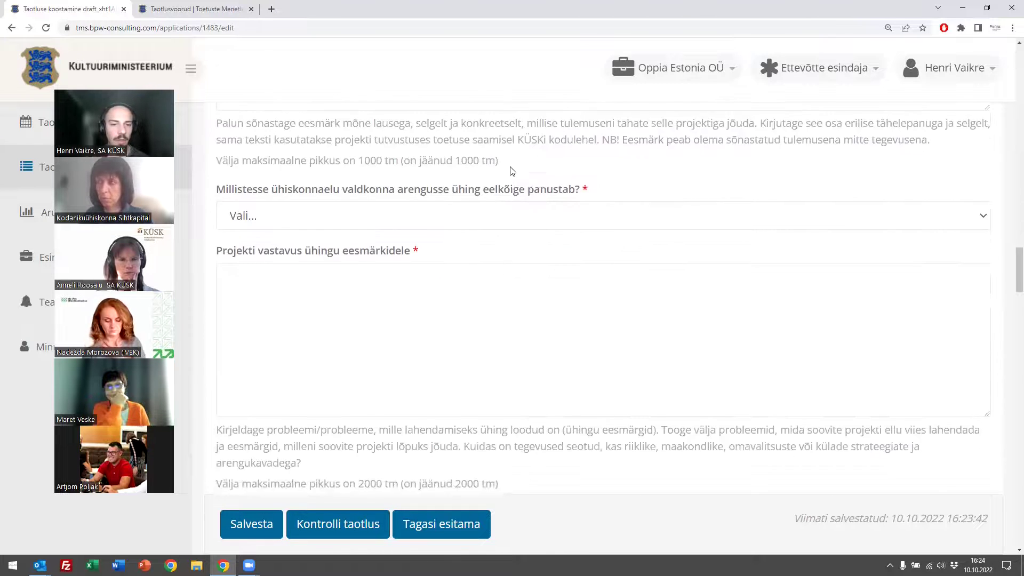
left_click(663, 172)
left_click(663, 172)
left_click(663, 172)
left_click(663, 171)
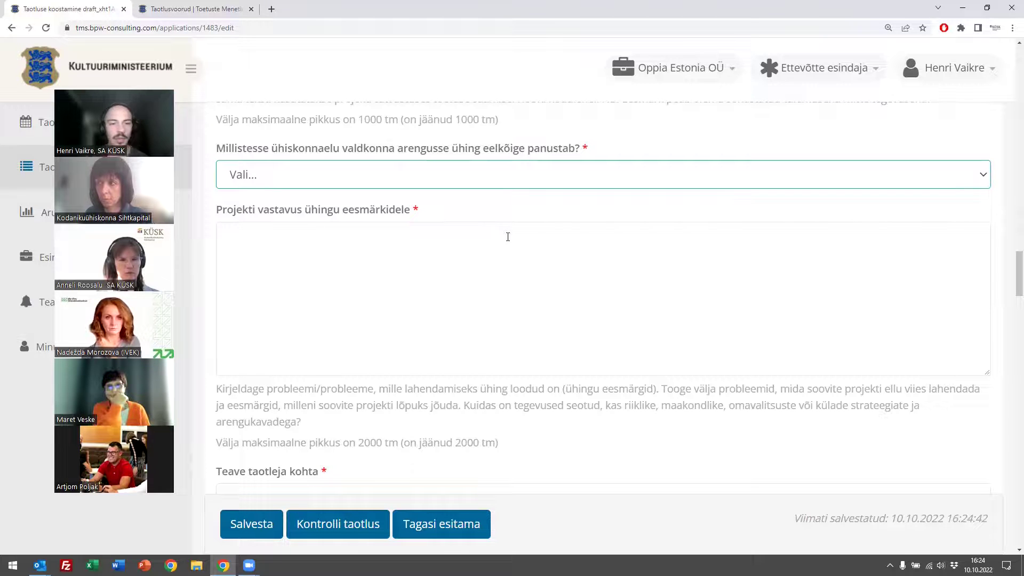
- Examine the needs analysis table for services and products in Ida-Viru and the Projekti tegevuskava table
scroll(507, 248, "down", 7)
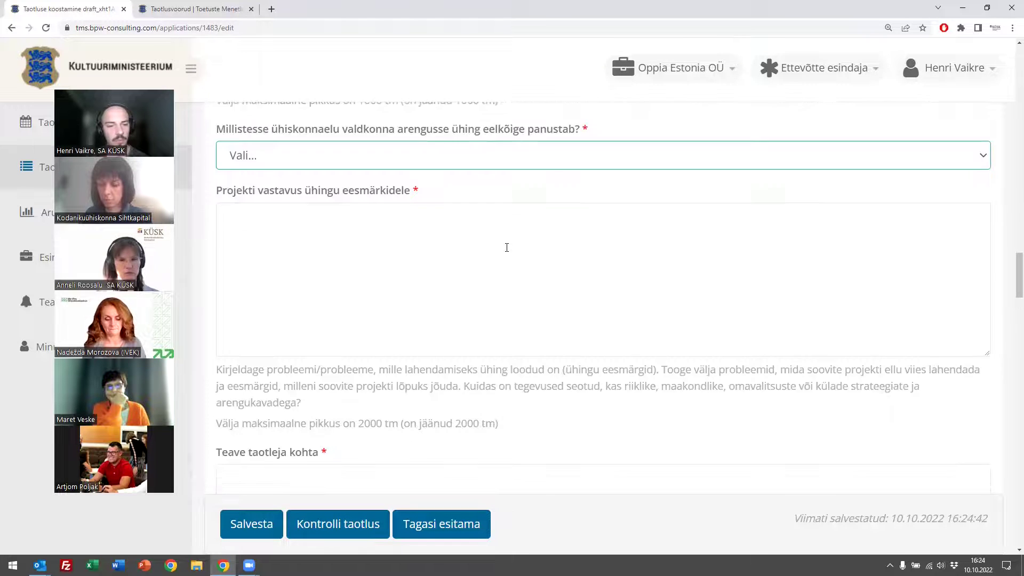
scroll(472, 195, "down", 4)
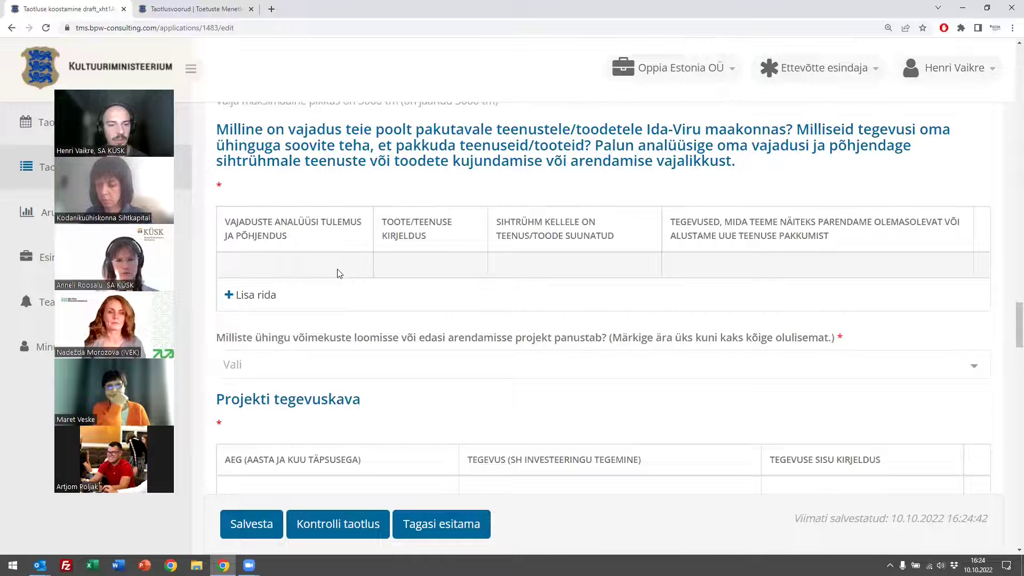
scroll(350, 266, "down", 1)
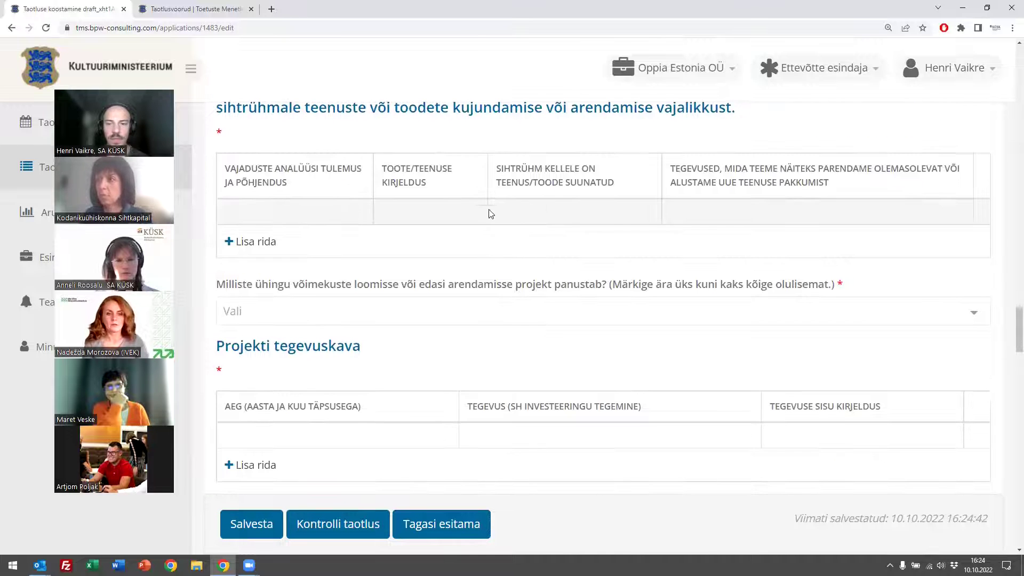
- Add four empty rows to the needs analysis table for services and products
left_click(267, 245)
left_click(267, 287)
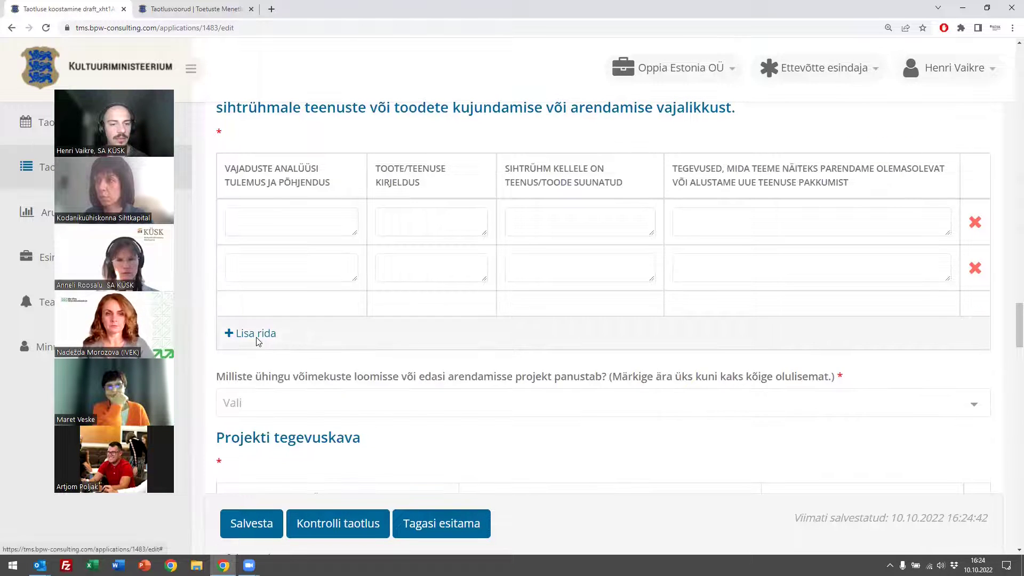
left_click(261, 334)
scroll(316, 293, "down", 2)
left_click(253, 272)
scroll(404, 278, "up", 1)
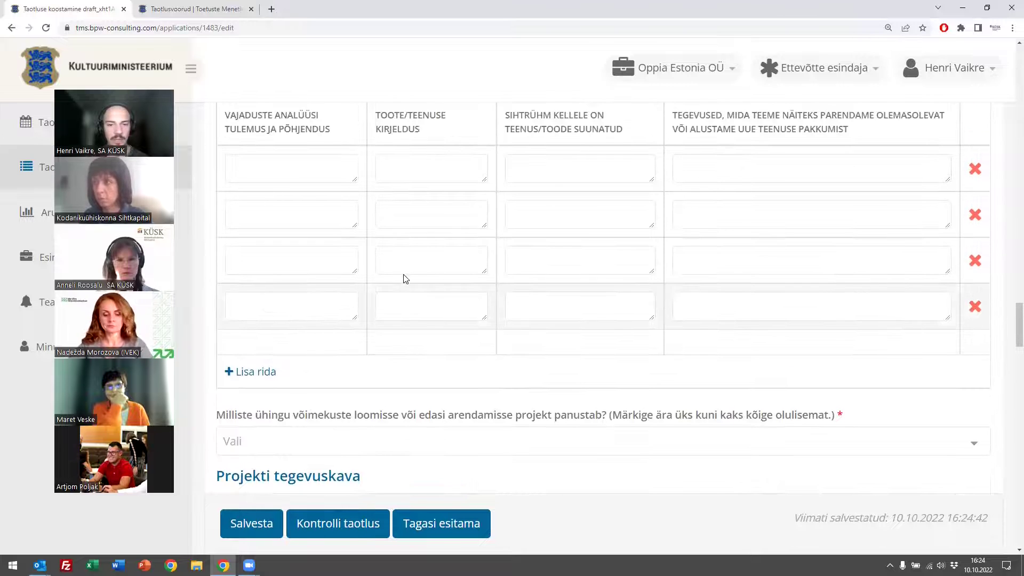
- Delete the last two rows of the needs analysis table and add one new empty row
left_click(975, 305)
left_click(975, 261)
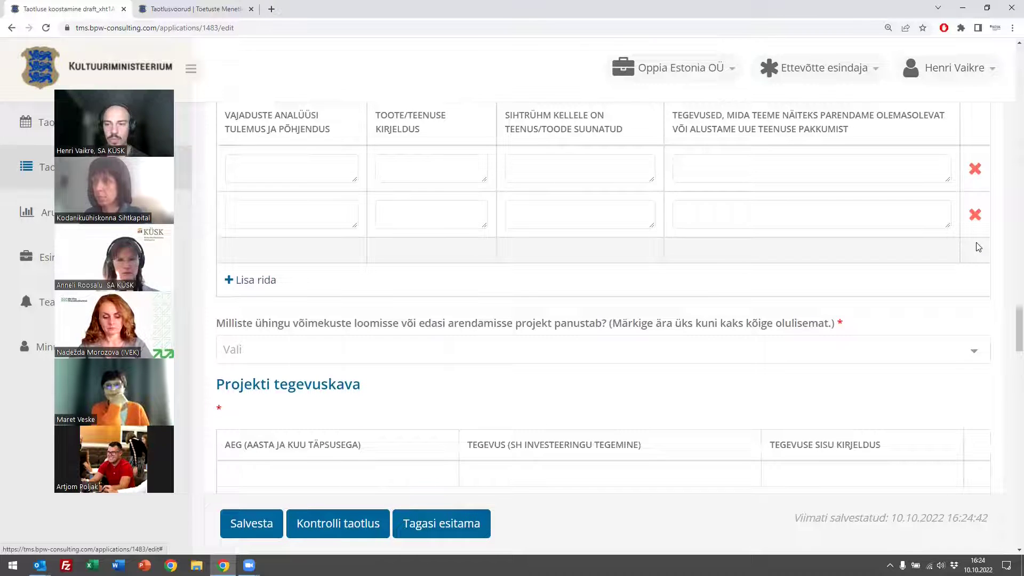
left_click(266, 281)
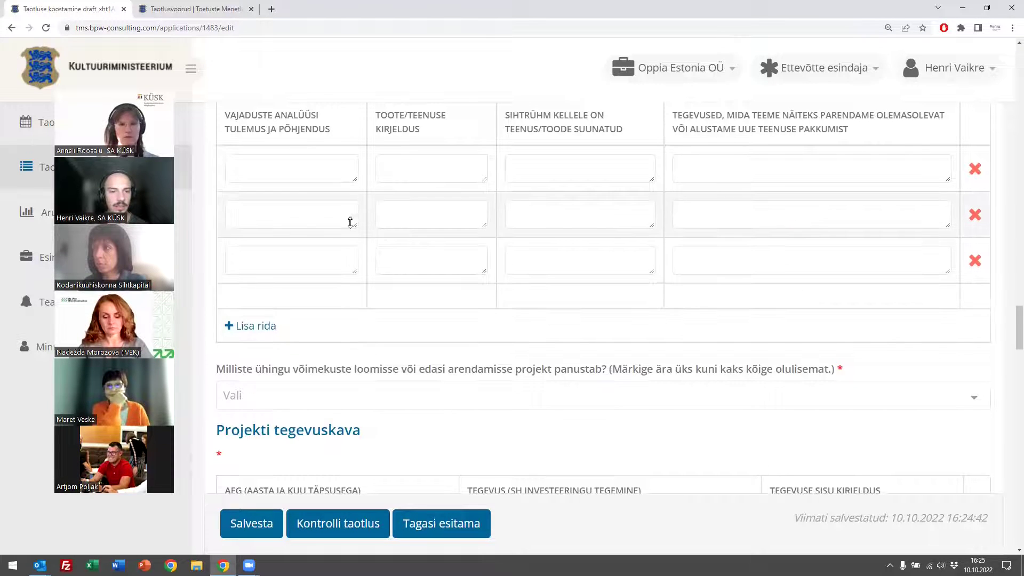
- Enlarge the first row's text boxes for needs analysis result, product/service description and target group by stretching them downward
left_click_drag(354, 180, 354, 347)
left_click_drag(484, 180, 475, 360)
left_click_drag(650, 175, 651, 379)
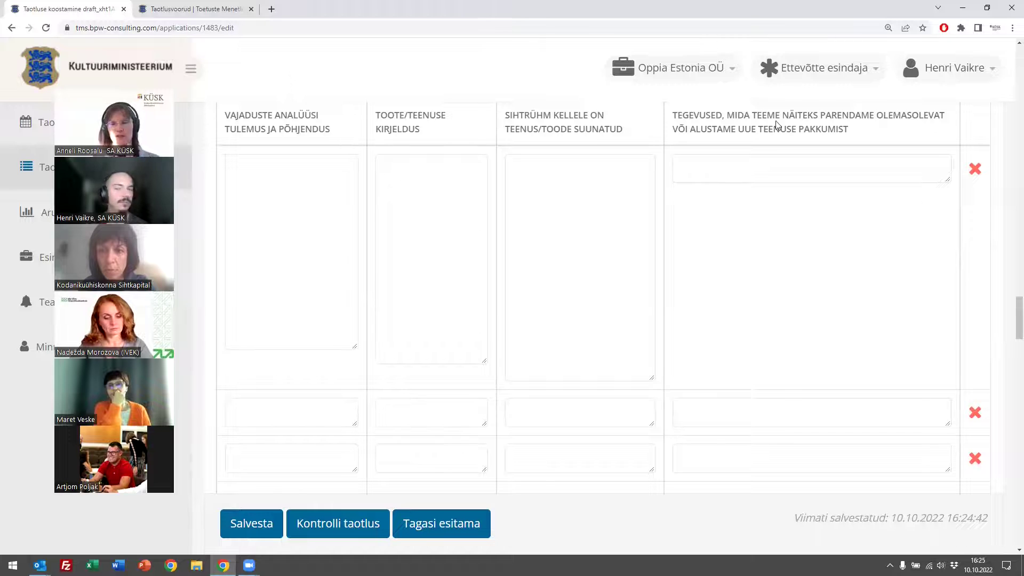
- Delete all remaining rows from the needs analysis table
left_click(975, 169)
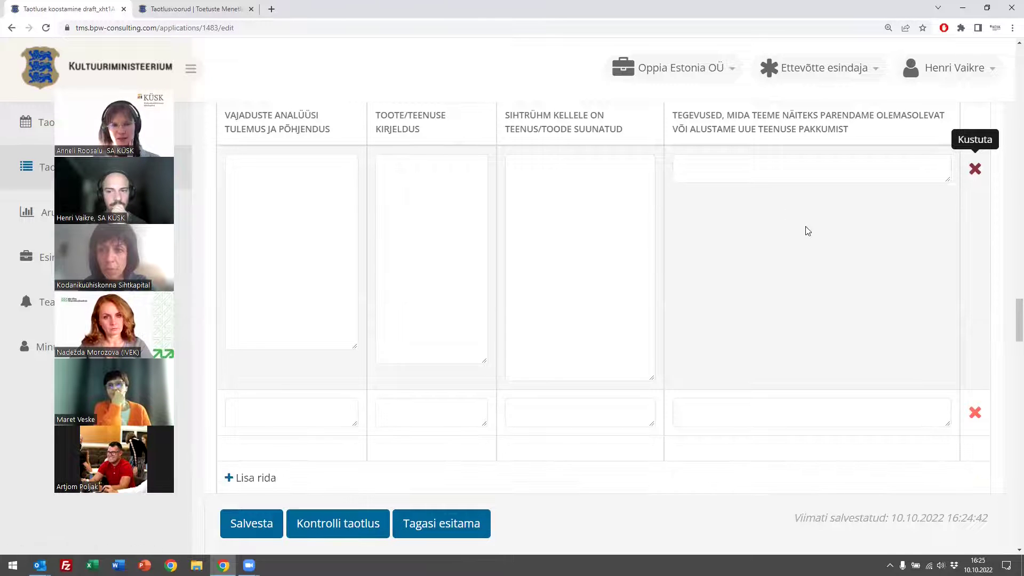
left_click(974, 169)
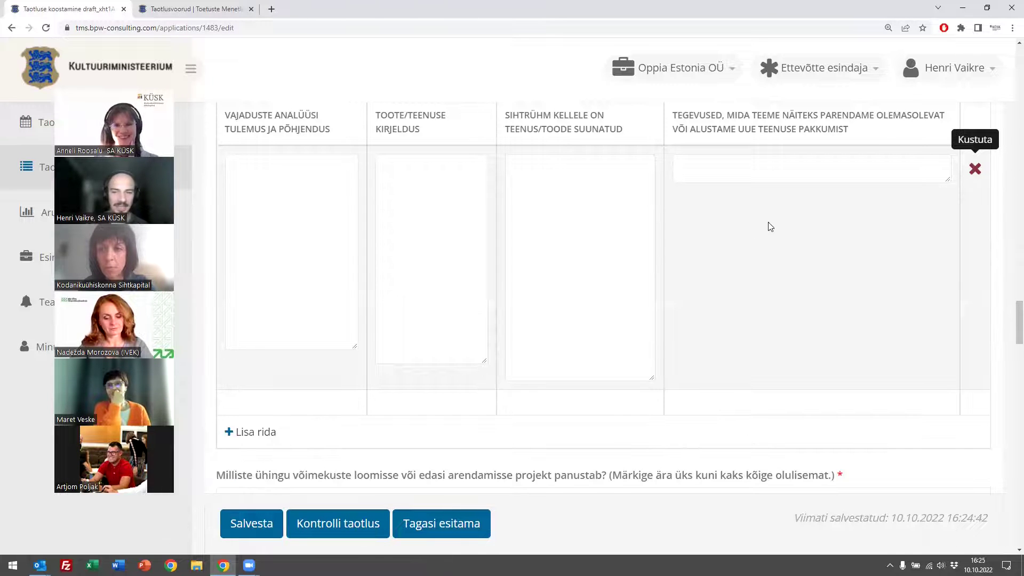
left_click(980, 170)
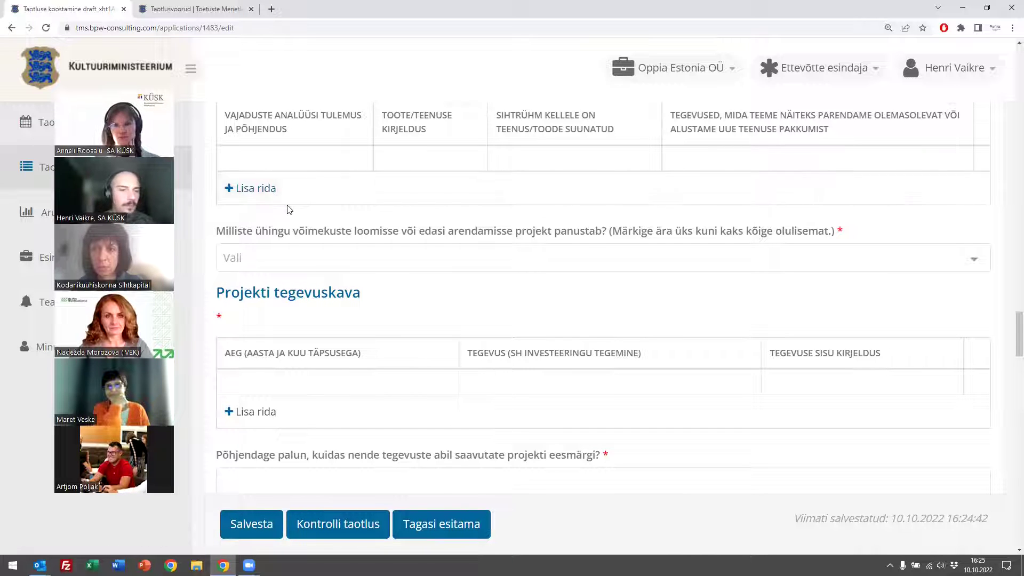
- Review the choices for the association's capabilities the project develops and the instruction on how many may be marked
left_click(531, 263)
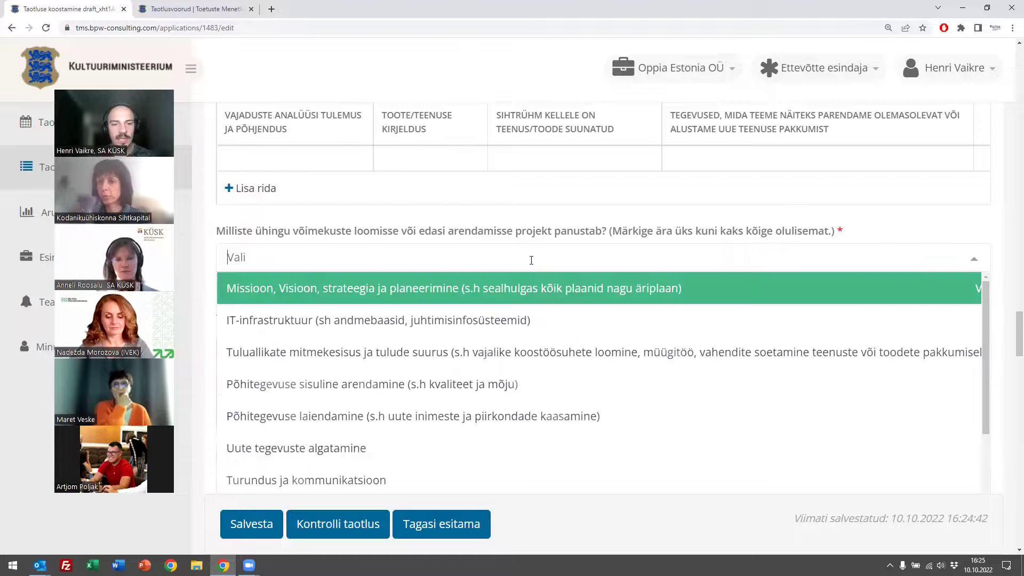
left_click(975, 264)
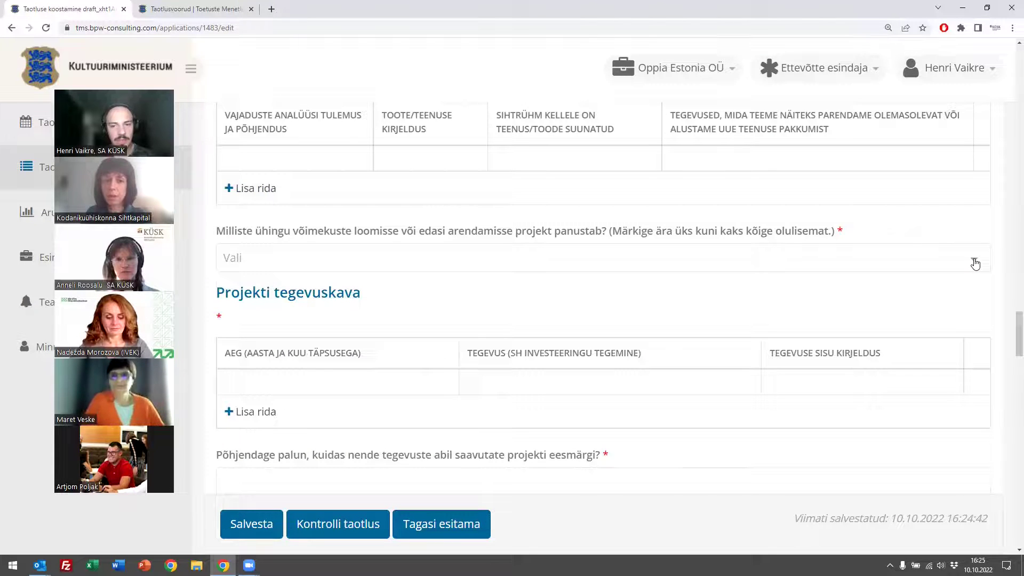
left_click(975, 264)
scroll(533, 214, "down", 2)
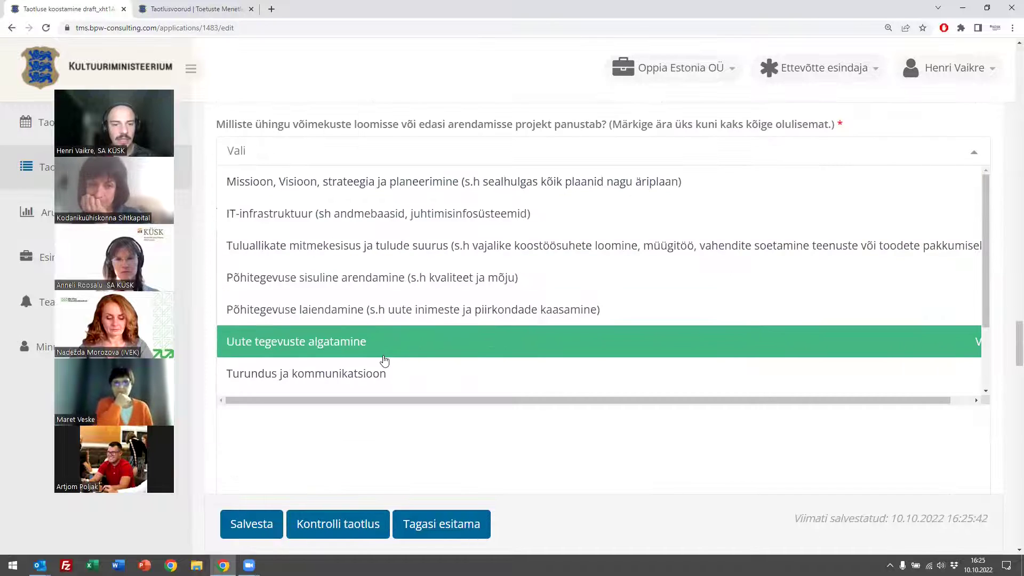
scroll(392, 331, "up", 1)
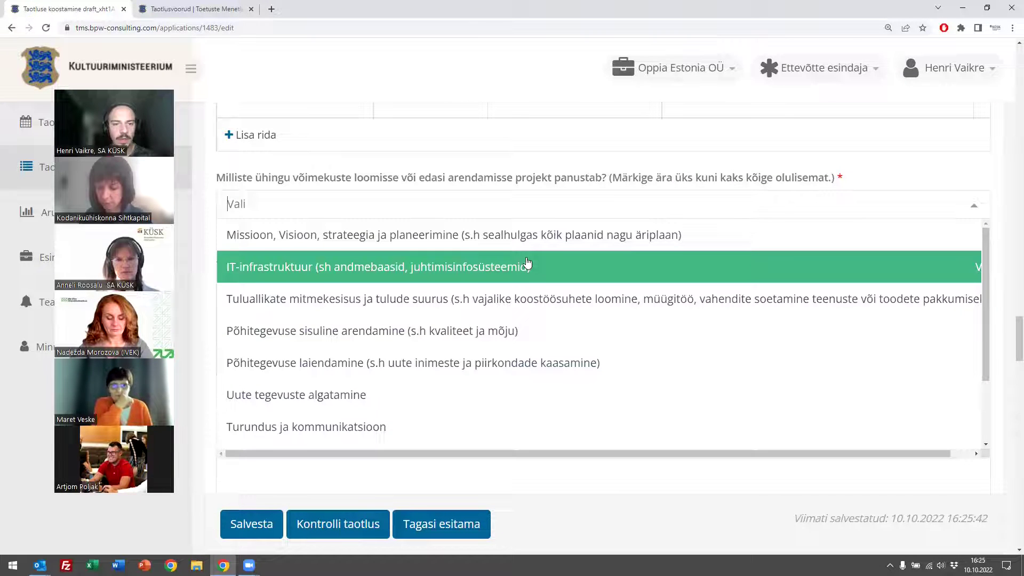
left_click_drag(216, 181, 821, 182)
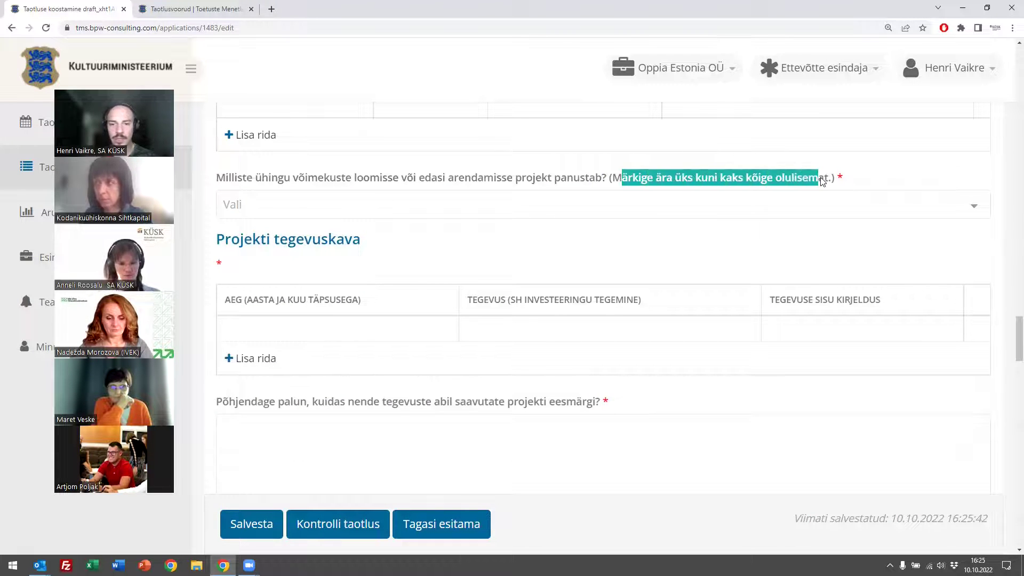
left_click(725, 204)
left_click(978, 205)
left_click(978, 206)
left_click(979, 207)
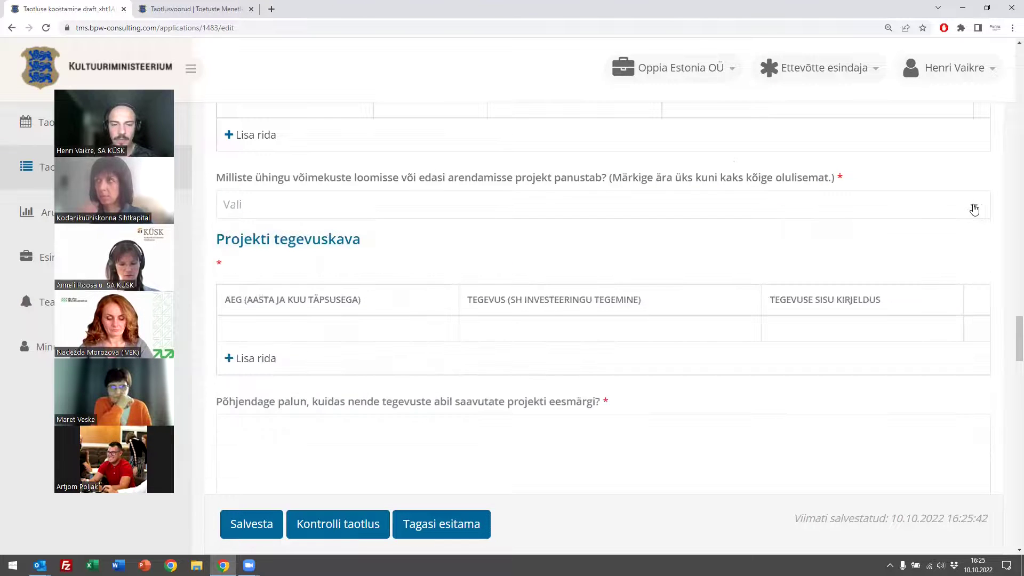
- Select Uute tegevuste algatamine, Füüsiline infrastruktuur and Turundus ja kommunikatsioon as the capabilities the project contributes to
left_click(975, 210)
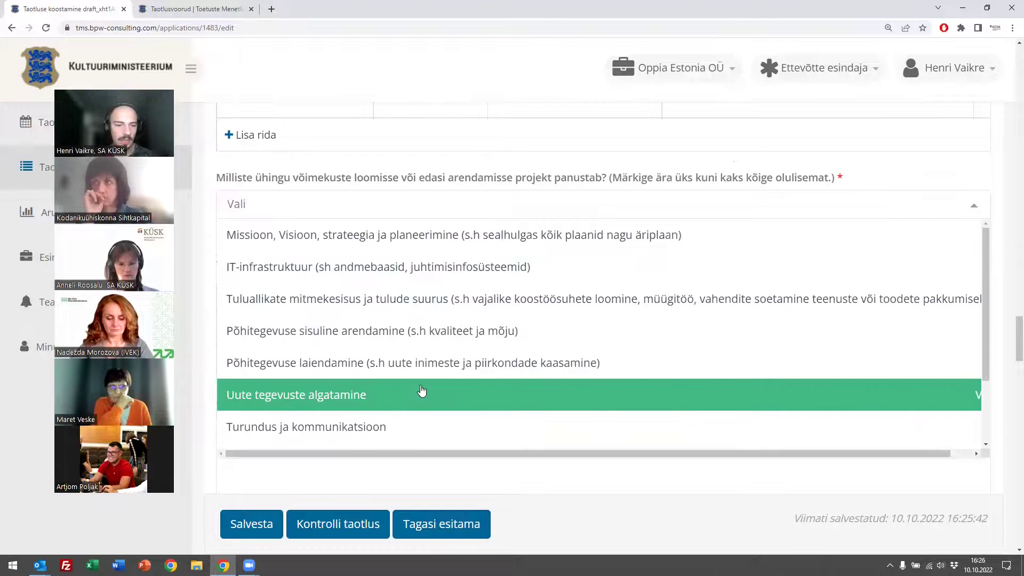
left_click(421, 392)
scroll(449, 377, "down", 2)
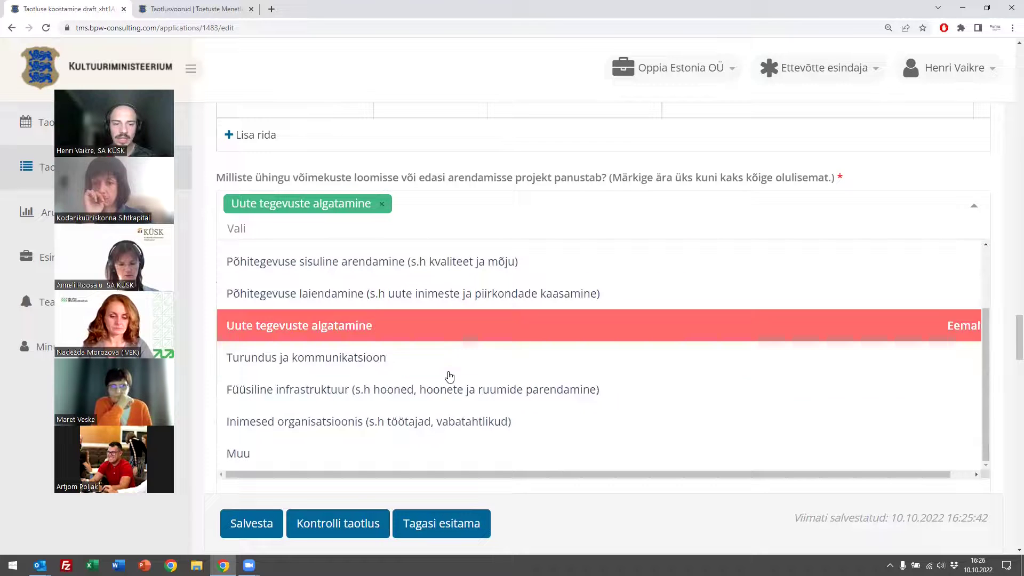
left_click_drag(612, 178, 825, 178)
left_click(986, 211)
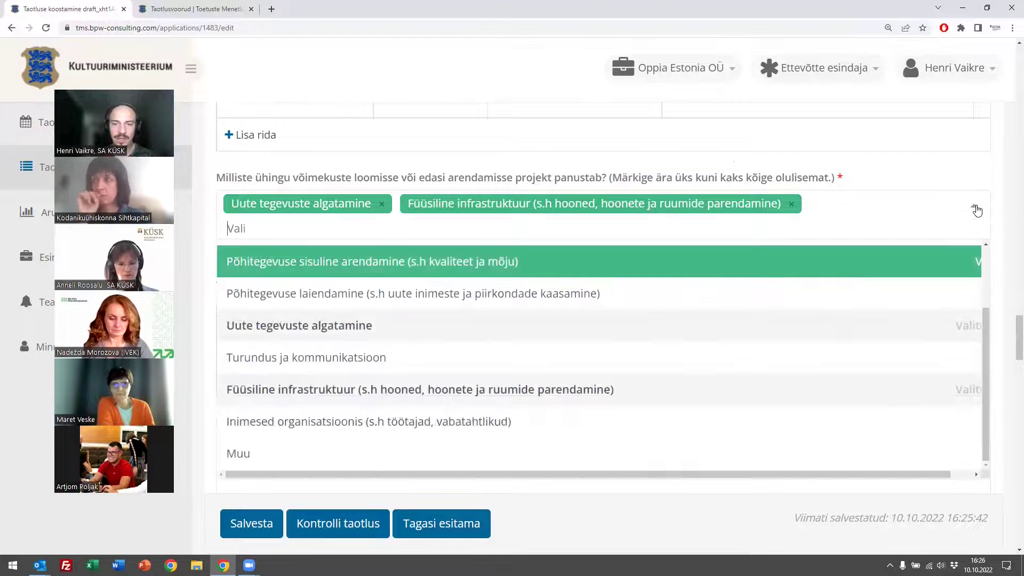
scroll(565, 300, "down", 2)
left_click(418, 249)
scroll(514, 199, "up", 4)
left_click(866, 124)
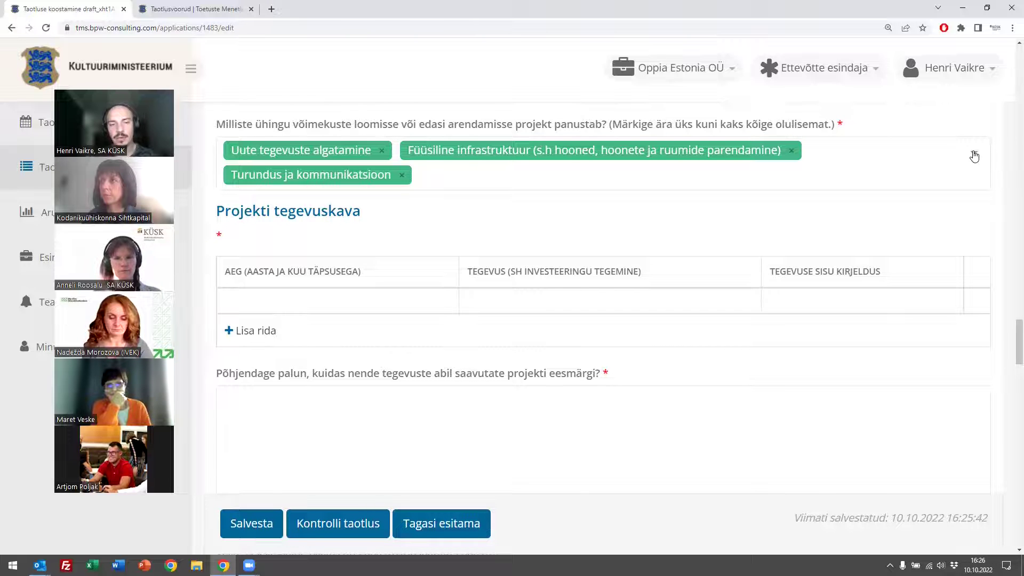
- Add Muu to the selected capabilities and open its explanation field for entry
left_click(975, 156)
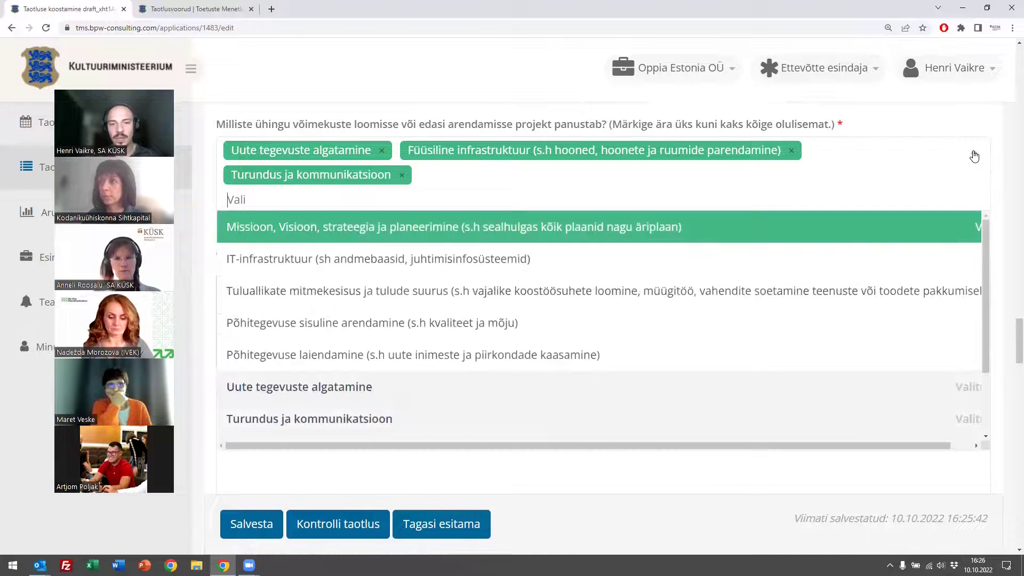
scroll(459, 278, "down", 2)
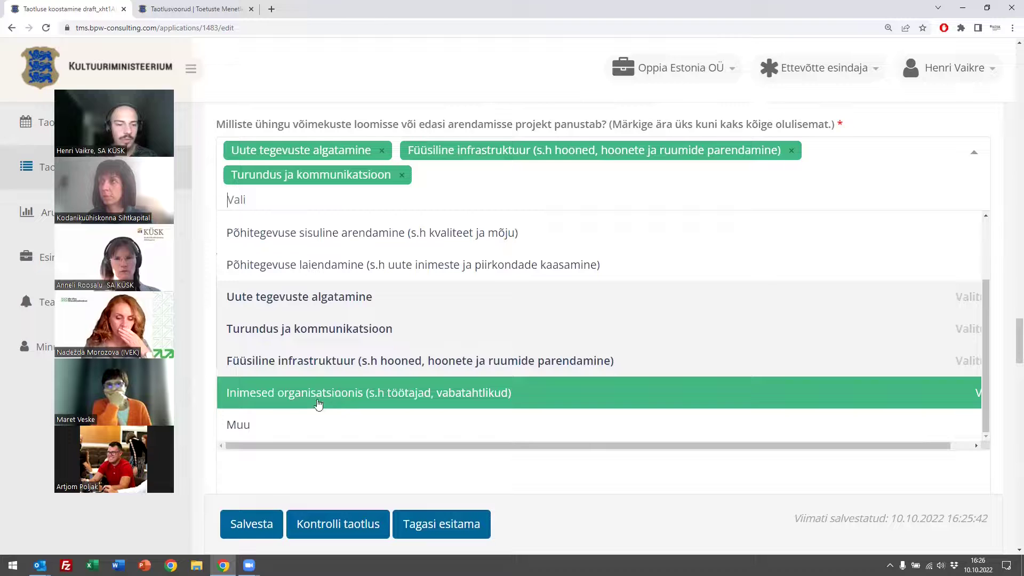
left_click(247, 430)
left_click(667, 178)
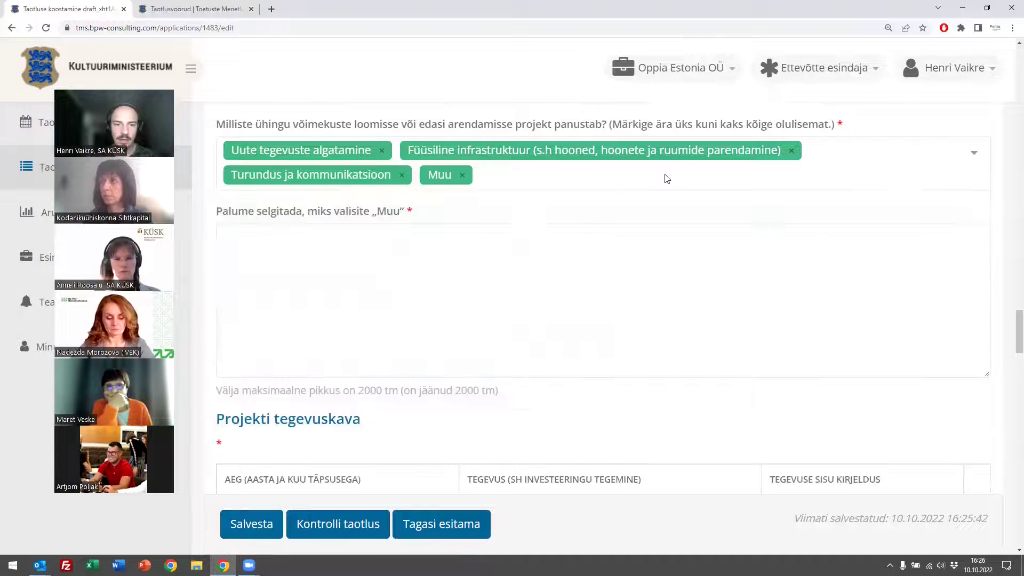
left_click(345, 269)
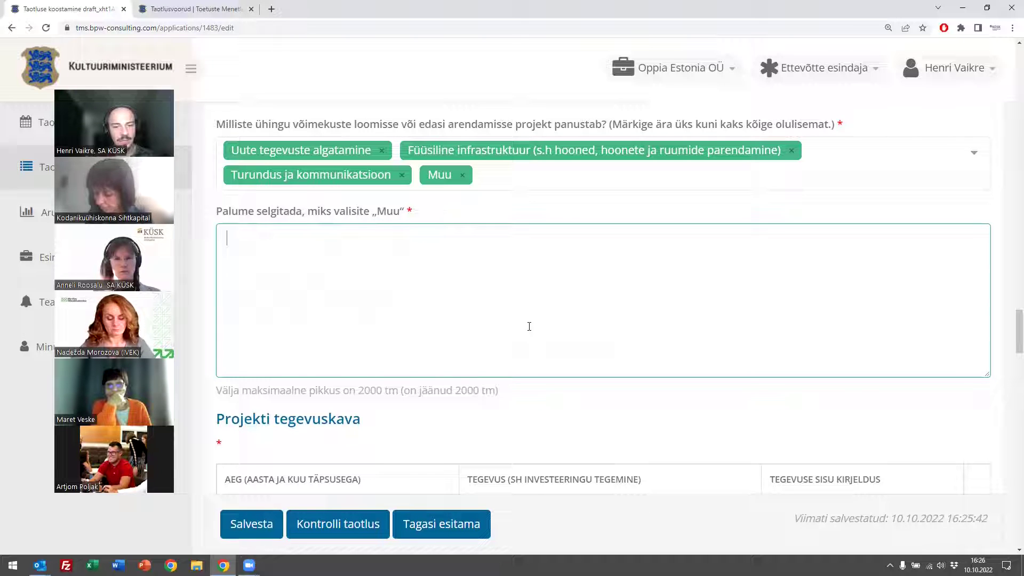
- Remove all four selected capabilities from the question on what the project contributes to
left_click(402, 175)
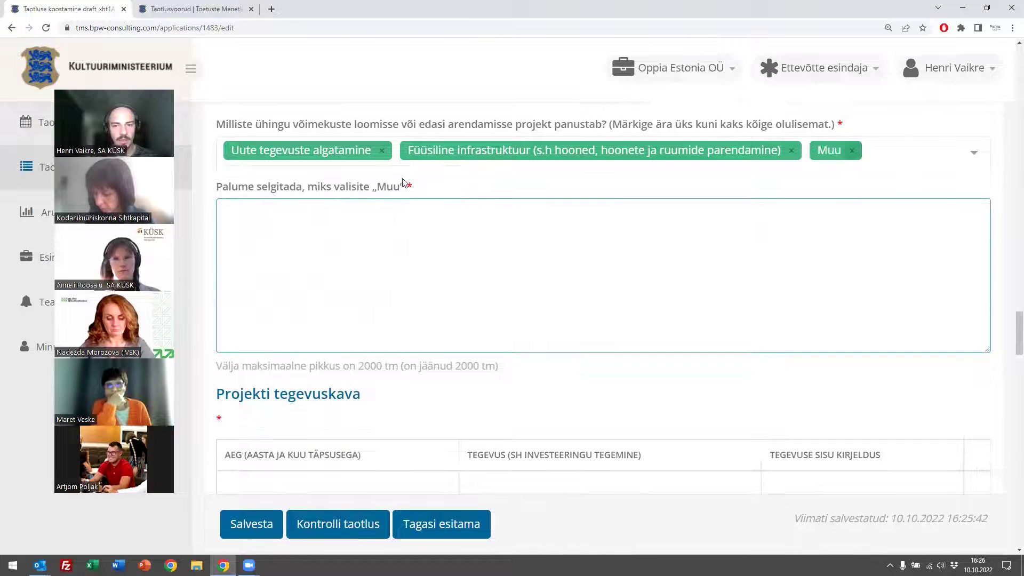
left_click(791, 151)
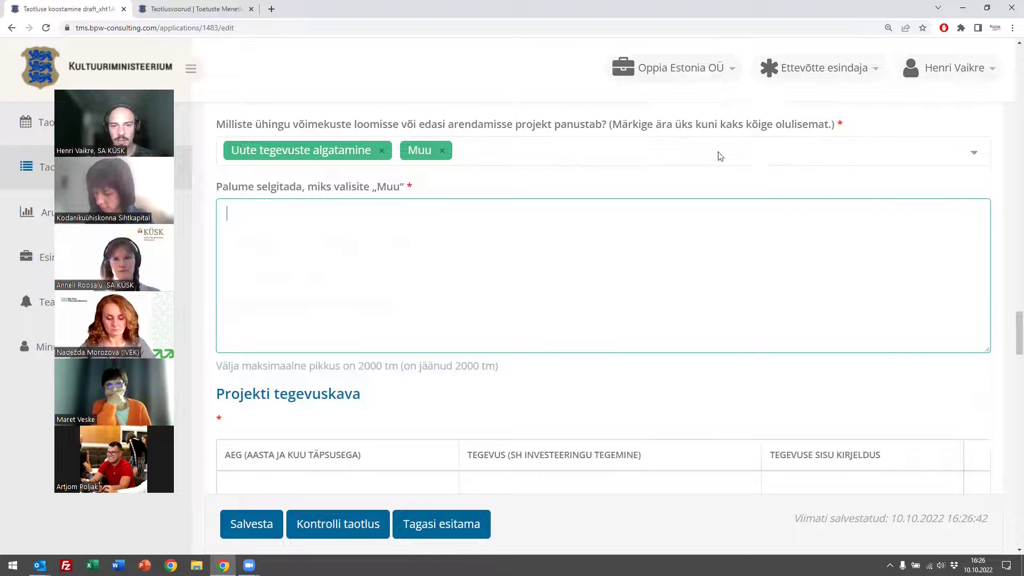
left_click(441, 151)
left_click(381, 151)
- Add a row to the Projekti tegevuskava table and go over its time, activity and activity description column headings
scroll(381, 157, "down", 2)
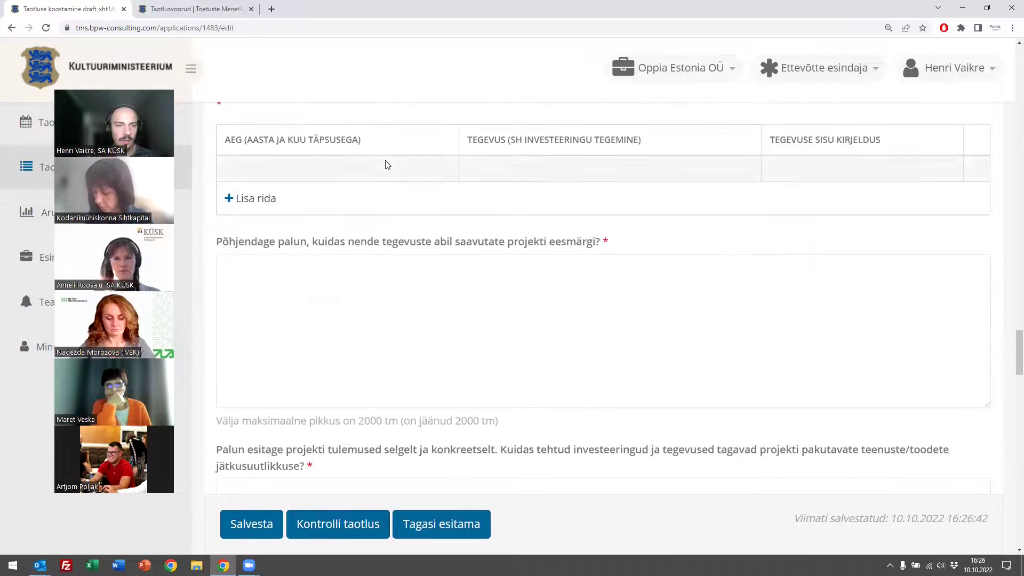
scroll(368, 192, "up", 1)
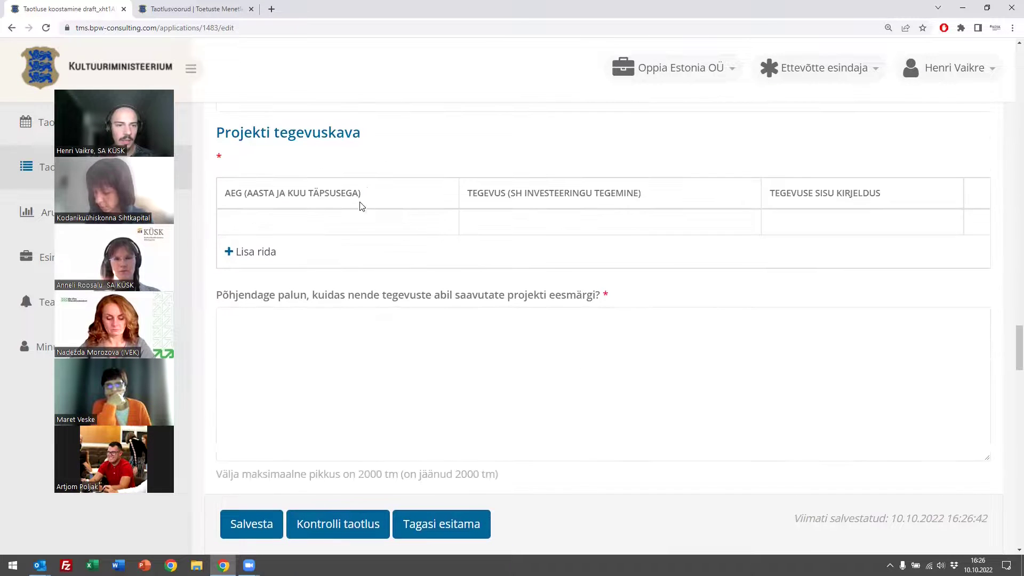
left_click(258, 255)
left_click(311, 235)
left_click_drag(225, 194, 352, 195)
left_click_drag(462, 193, 491, 193)
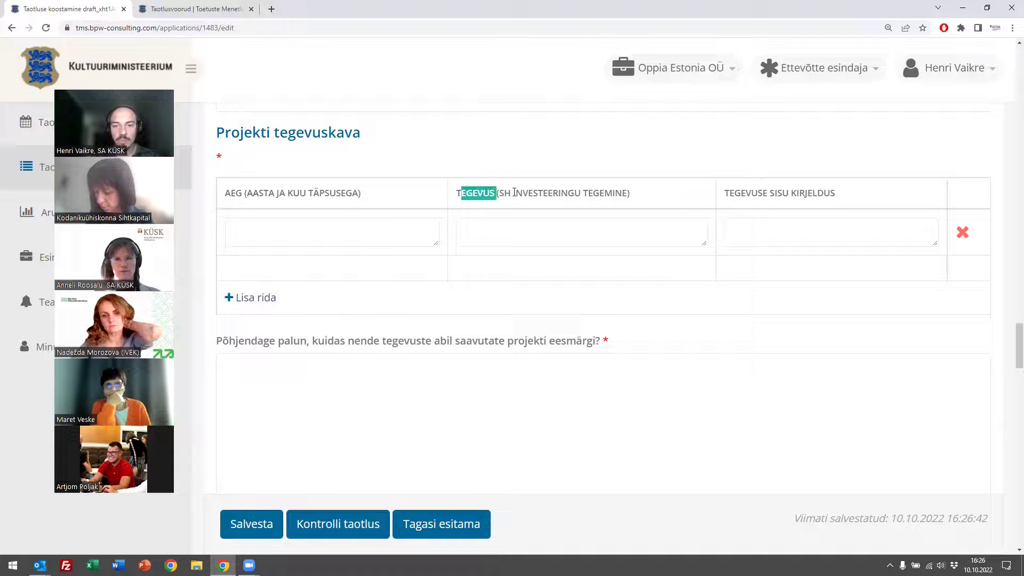
left_click_drag(844, 198, 724, 195)
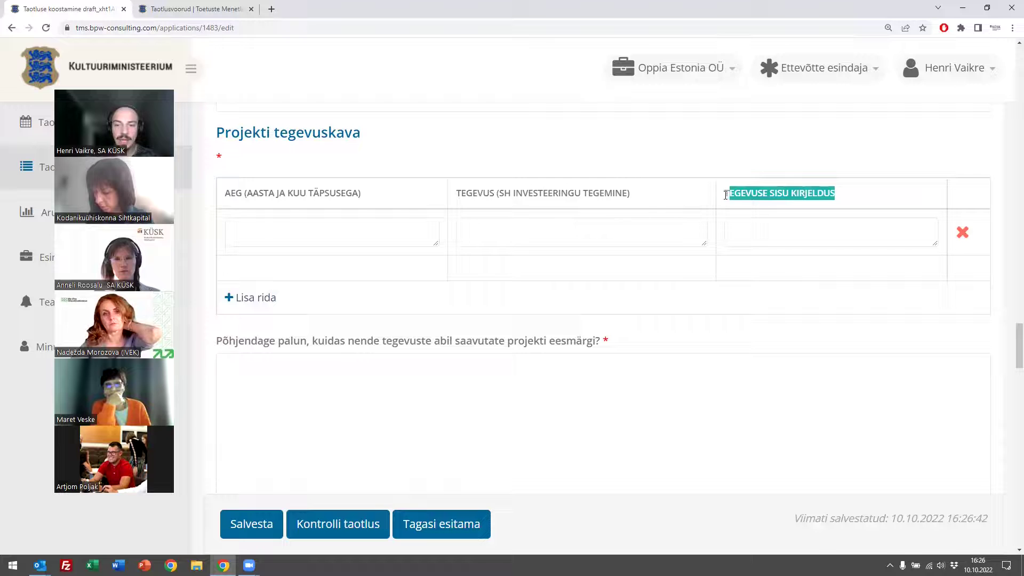
- Try Jaanuar 2023 and 01.01 2023 as the first activity's time, and clear the field again
left_click(345, 237)
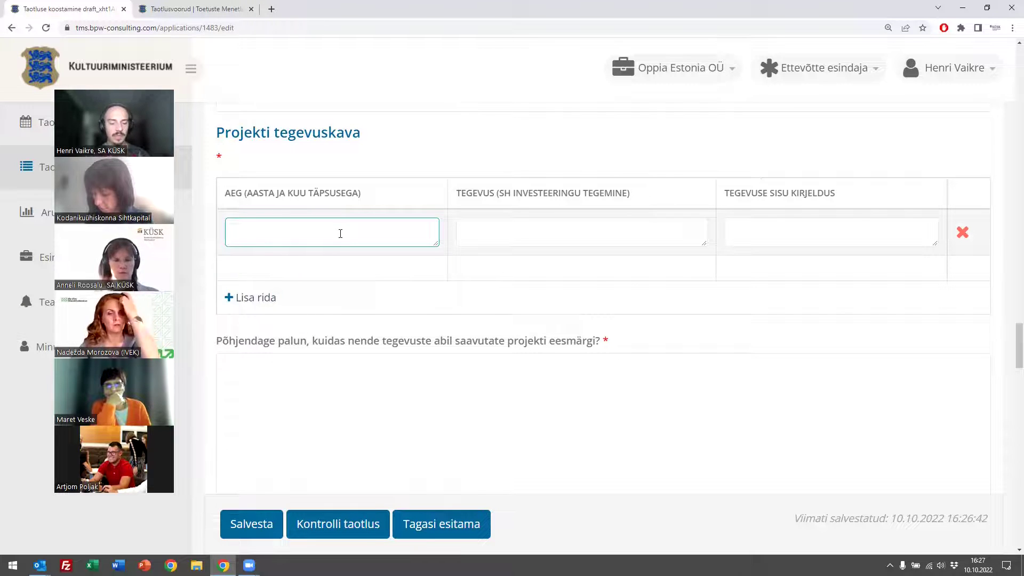
type("Jaanuar 202")
type("3")
key("Left")
key("Left")
key("Left")
key("Left")
key("shift+Home")
type("01.01")
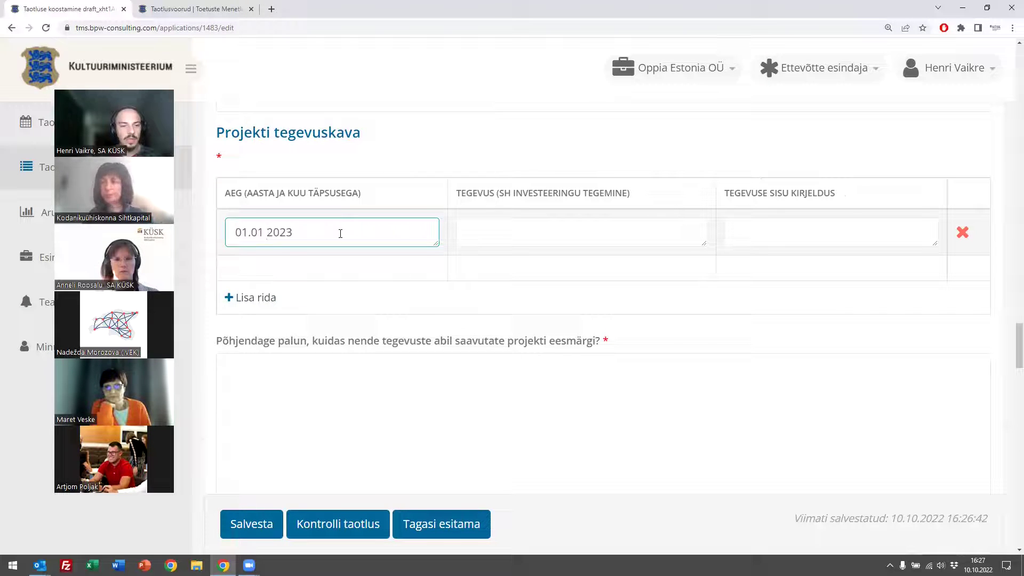
key("shift+Home")
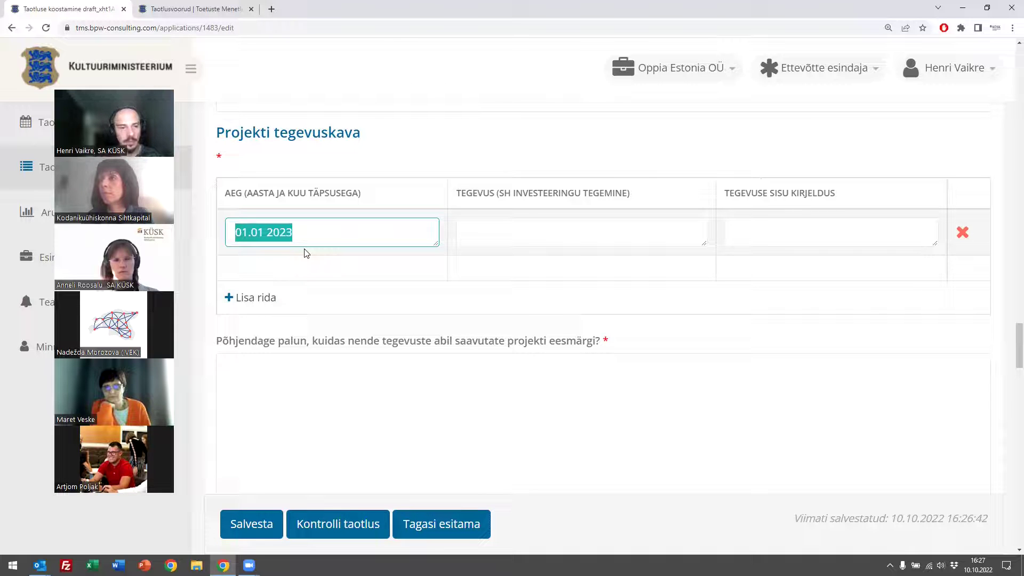
key("BackSpace")
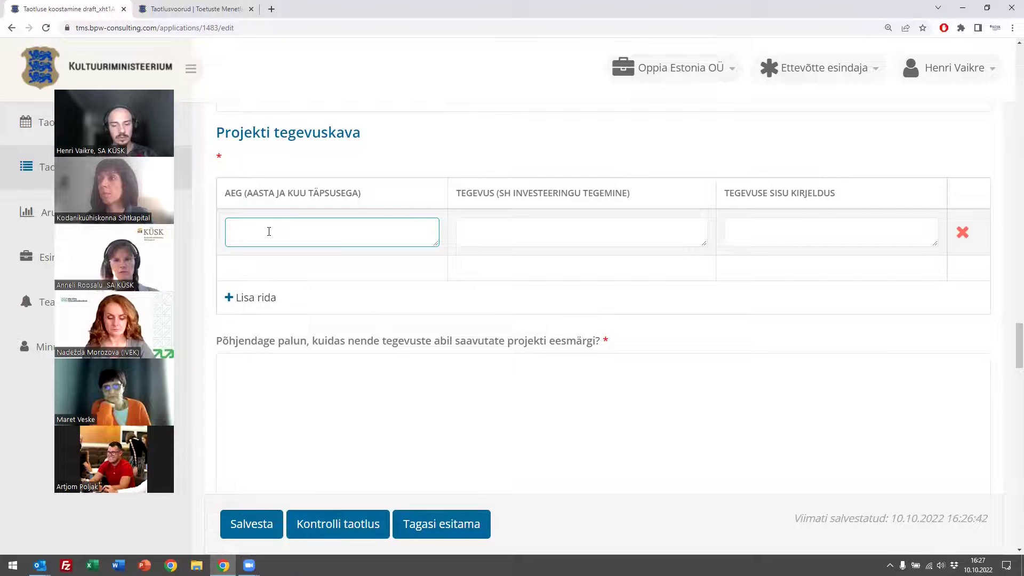
- Enter Veebruar 2023 - märts 2023 as the first activity's time and make that text box taller
type("Veebruar 2023 - märts 2023")
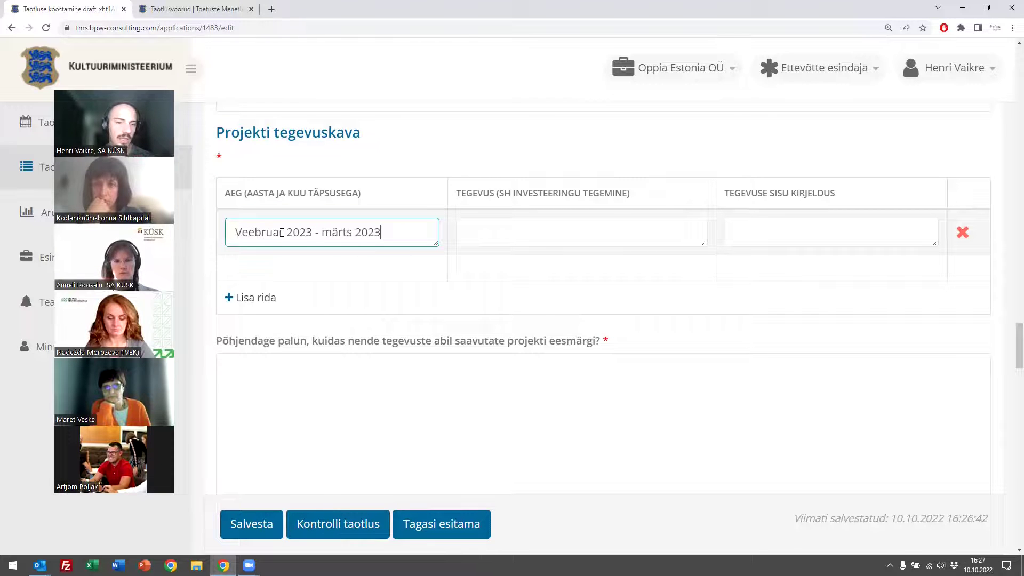
left_click_drag(436, 245, 392, 290)
left_click(216, 247)
left_click(232, 246)
- Add a second row to the Projekti tegevuskava table and open its time field for entry
left_click(258, 347)
left_click(277, 335)
left_click(258, 227)
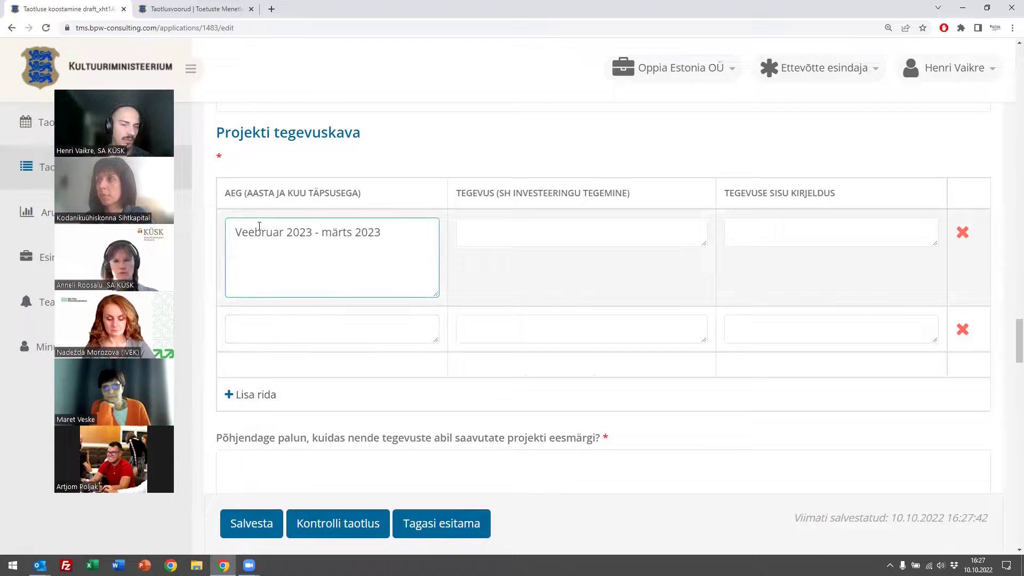
left_click(342, 328)
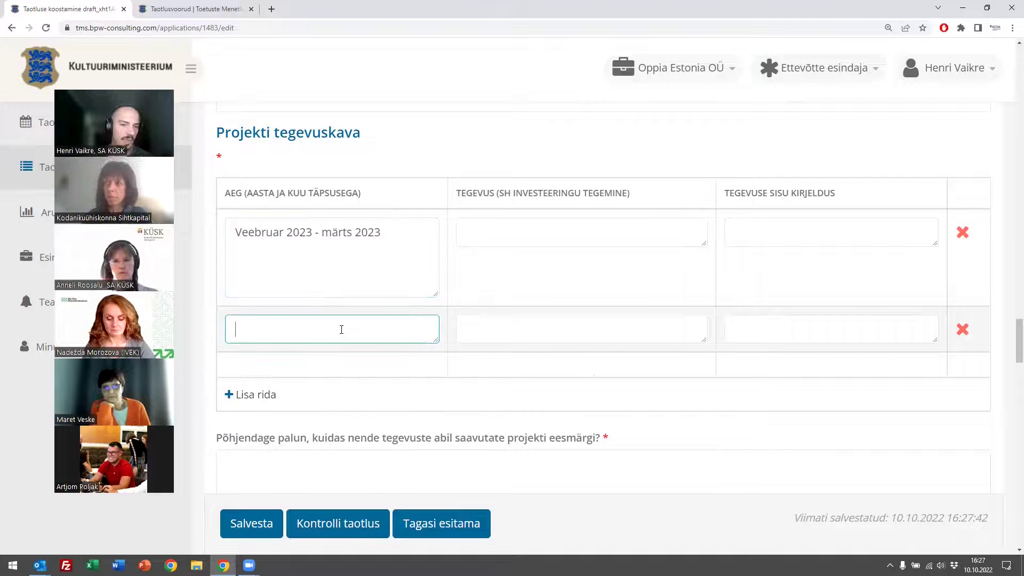
- Resize the first activity's time text box and delete both rows from the Projekti tegevuskava table
left_click(576, 236)
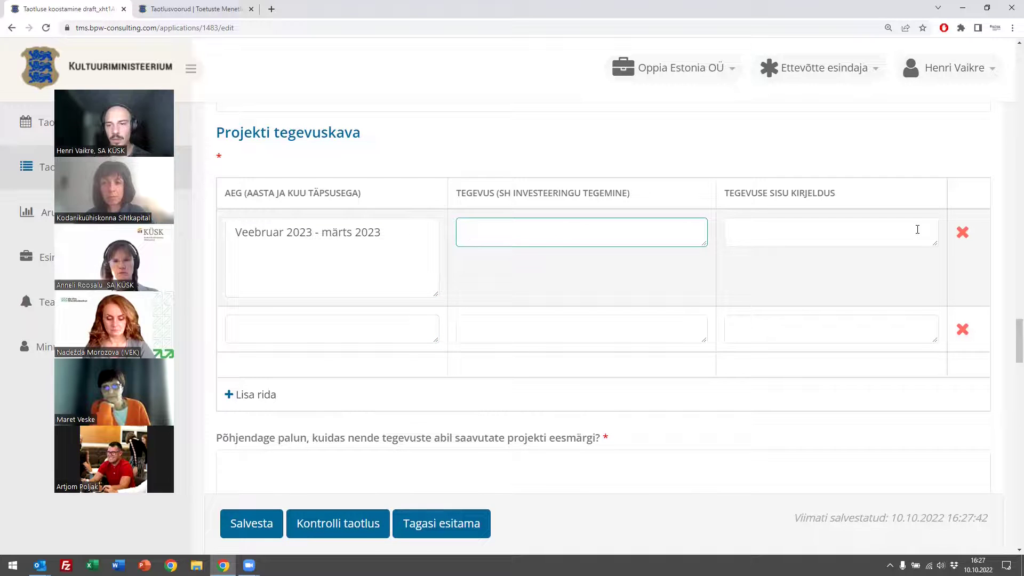
left_click_drag(436, 298, 427, 411)
scroll(410, 342, "down", 3)
scroll(414, 319, "up", 2)
left_click_drag(434, 356, 433, 199)
left_click(963, 180)
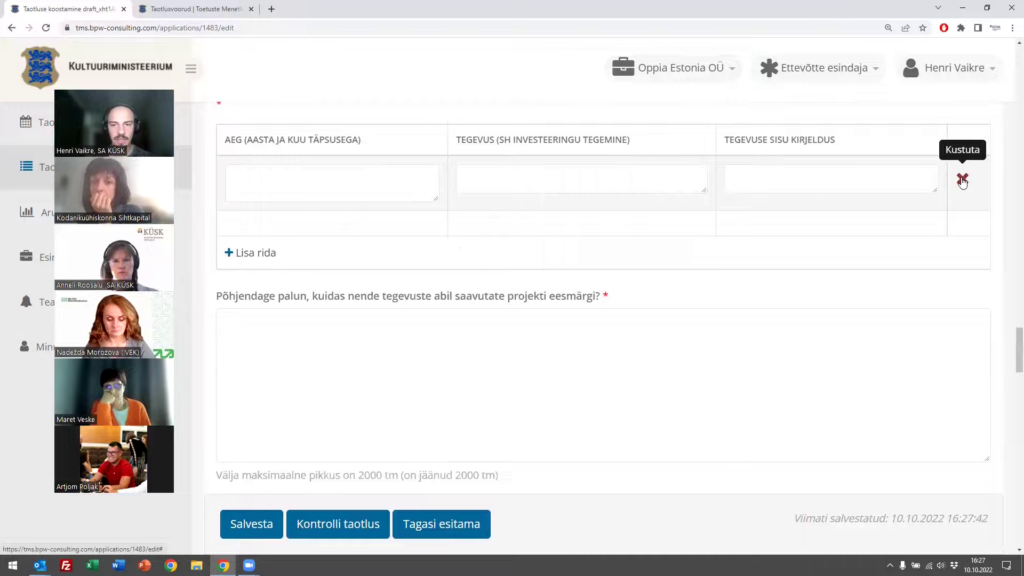
left_click(963, 180)
- Look through the fields on justifying the activities, project results and Projekti meeskond ja osapooled, down to the Projekti tulud section
scroll(530, 270, "down", 2)
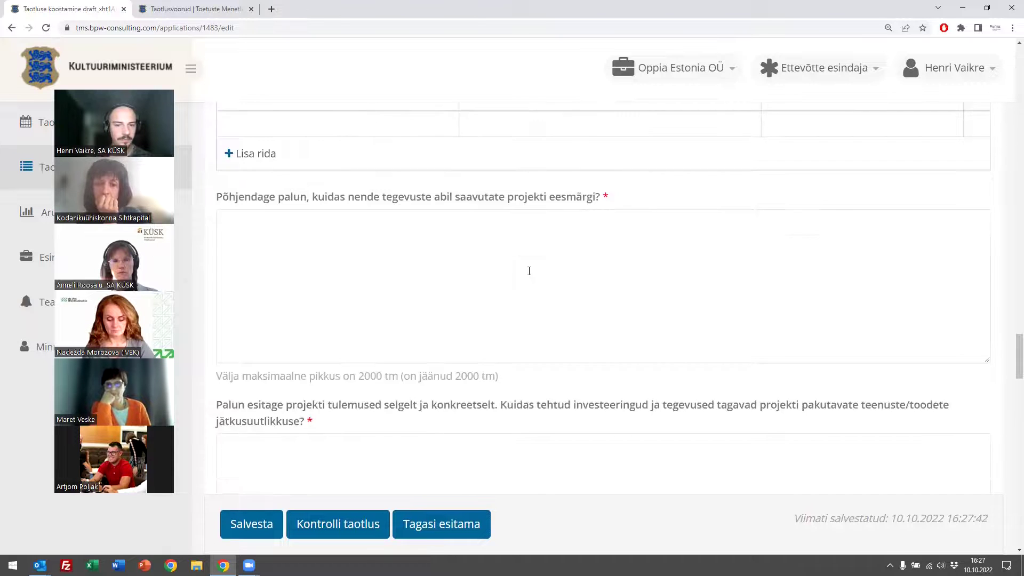
left_click(534, 242)
scroll(533, 242, "down", 10)
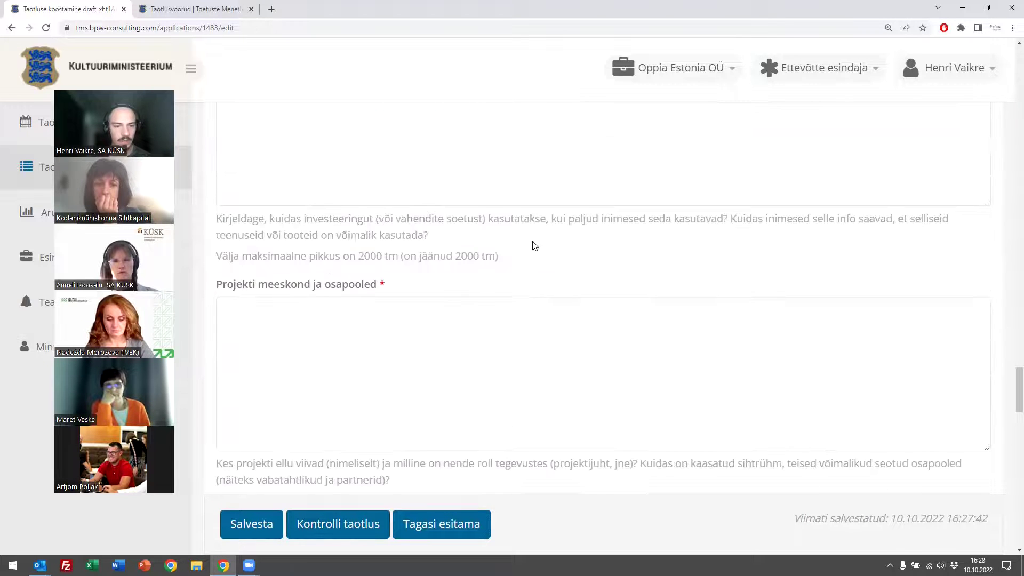
left_click(526, 287)
scroll(526, 287, "down", 2)
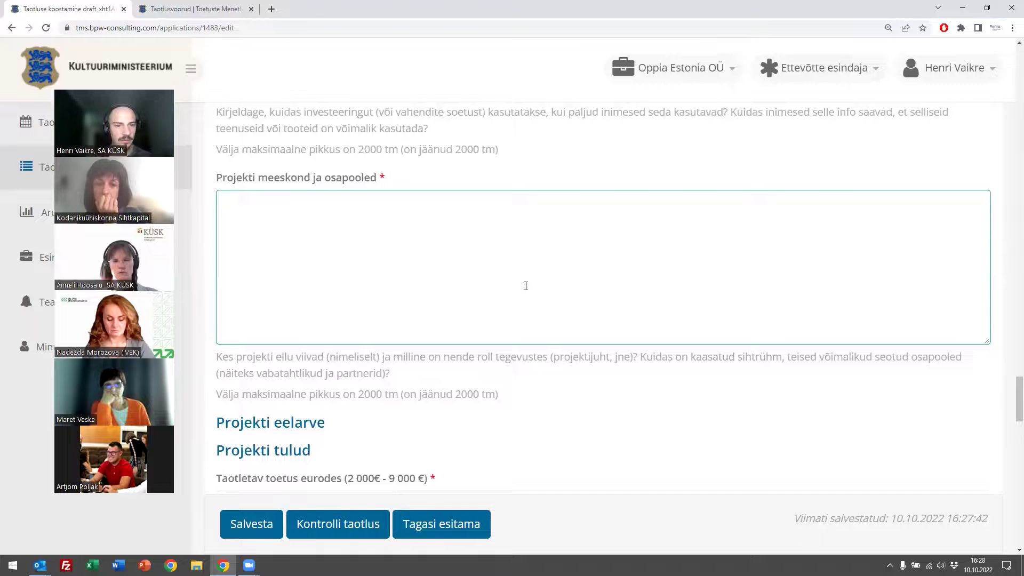
scroll(538, 255, "down", 1)
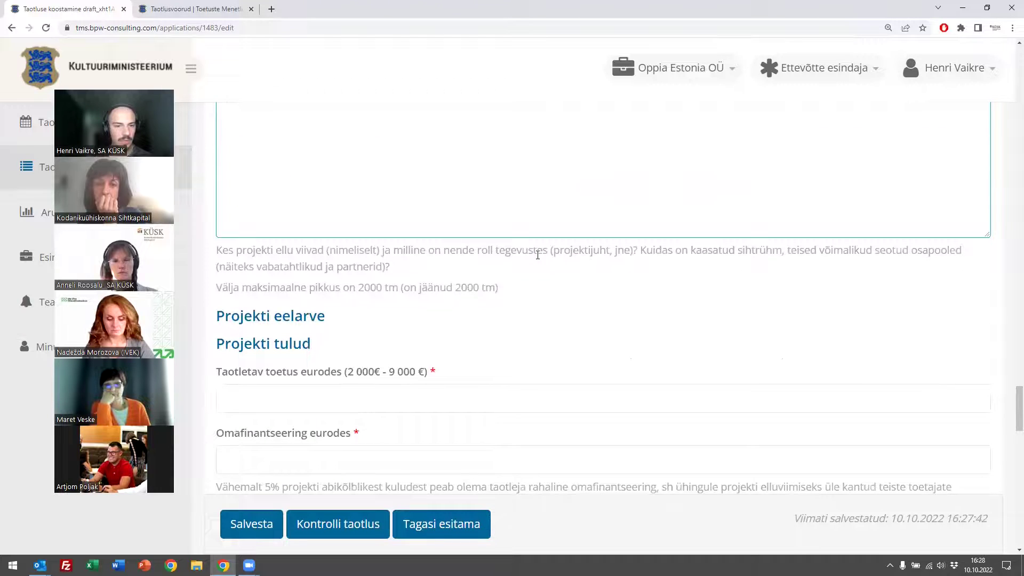
scroll(538, 255, "down", 1)
scroll(537, 259, "down", 2)
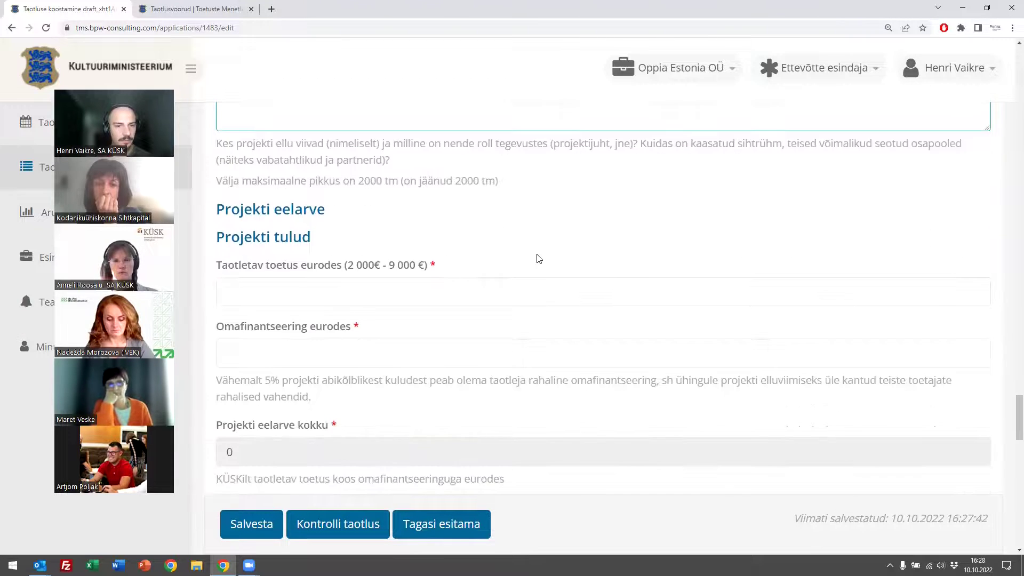
scroll(480, 248, "down", 1)
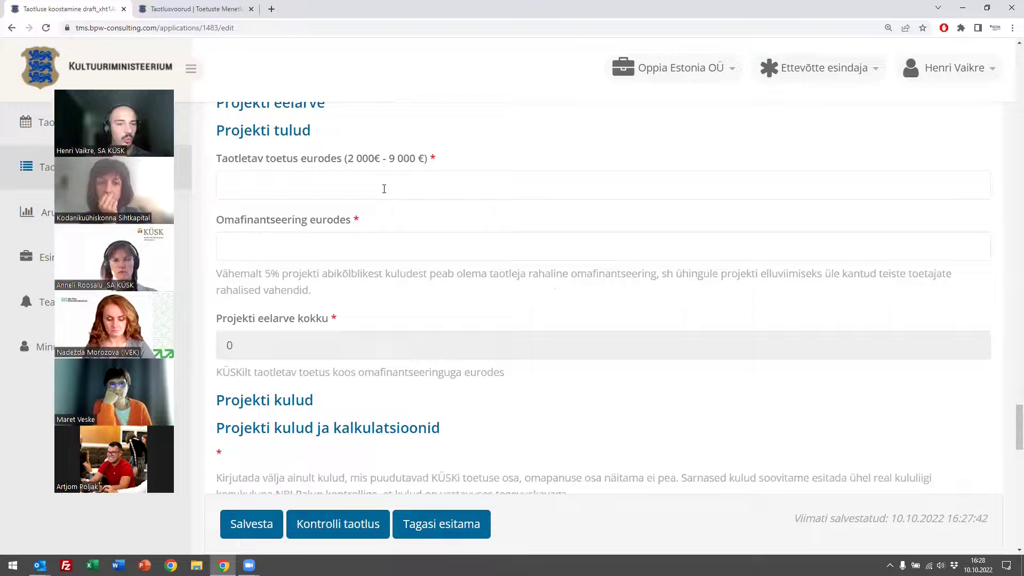
scroll(304, 125, "up", 1)
scroll(320, 149, "down", 1)
- Examine the Taotletav toetus and Omafinantseering fields and the note on the minimum 5% own contribution
left_click(356, 184)
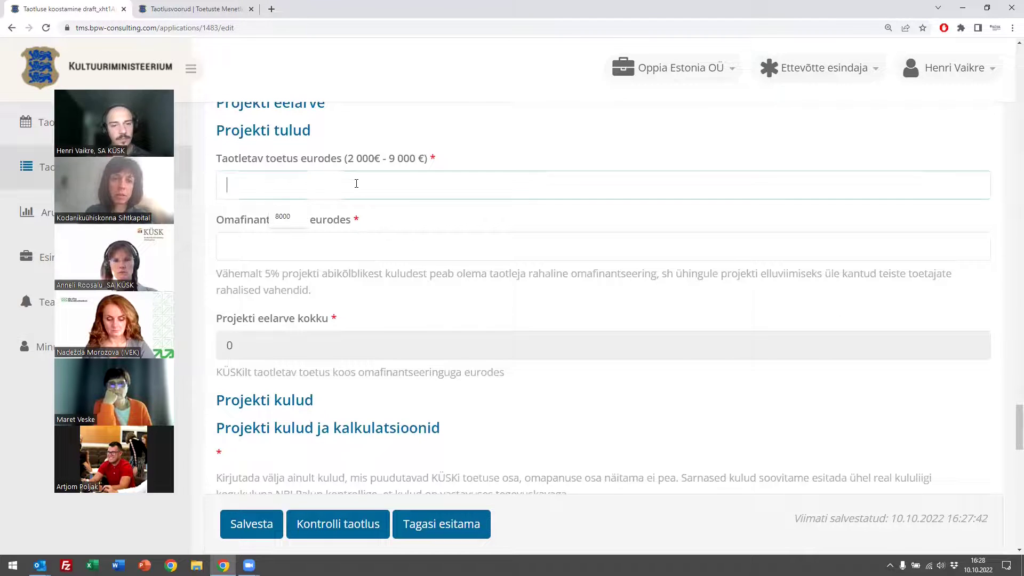
left_click(336, 256)
left_click(585, 278)
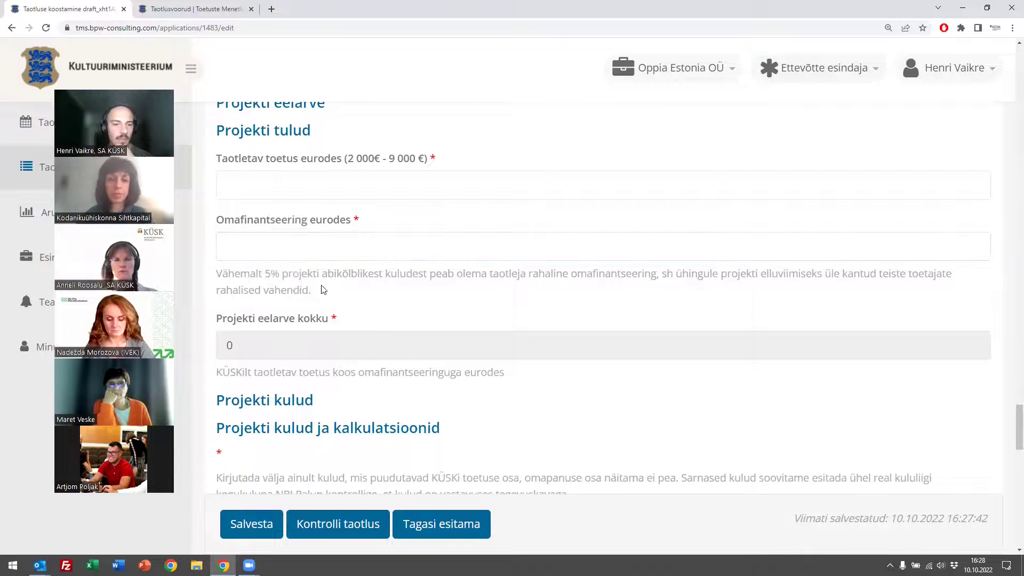
left_click_drag(266, 277, 451, 277)
left_click(440, 298)
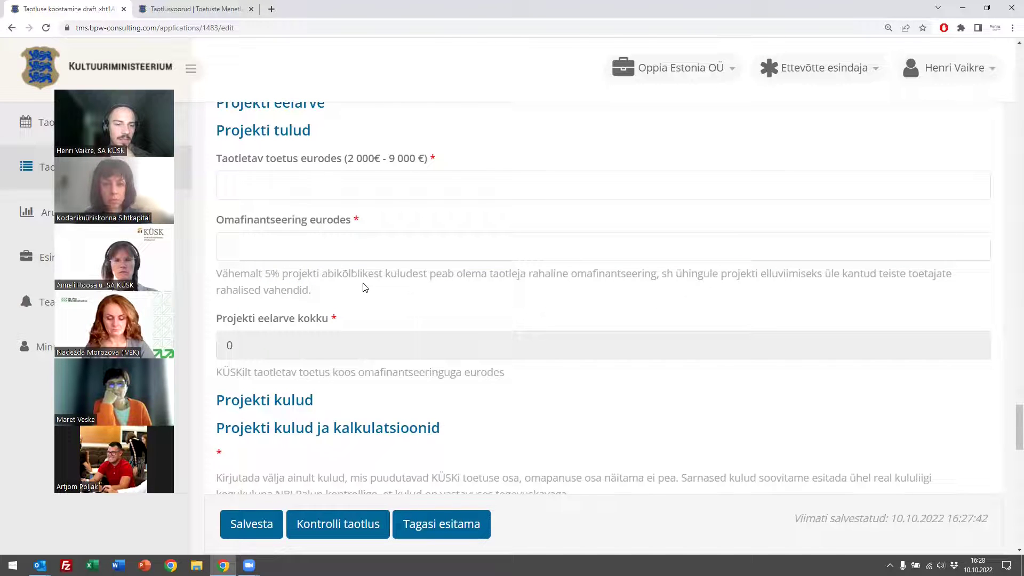
- Enter 8000 euros as the requested grant (Taotletav toetus) and 422 euros as the own financing (Omafinantseering)
left_click(348, 185)
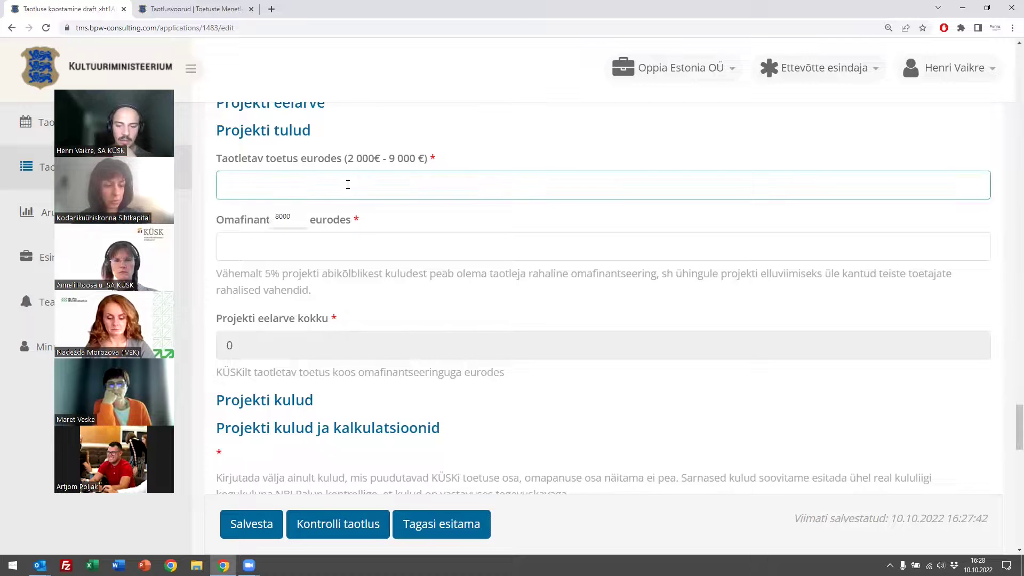
type("8000")
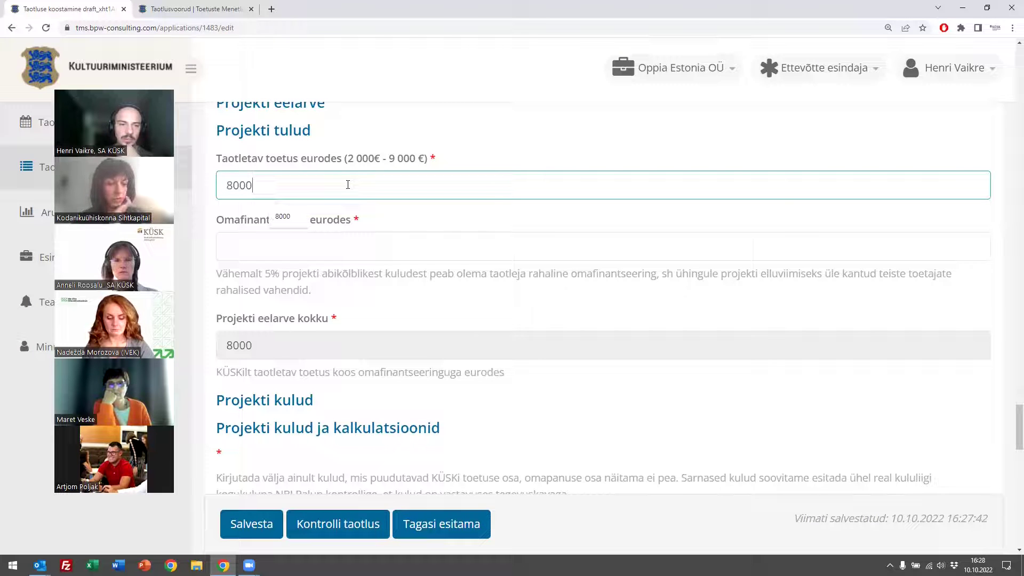
left_click(343, 241)
left_click(275, 267)
left_click_drag(234, 187, 254, 249)
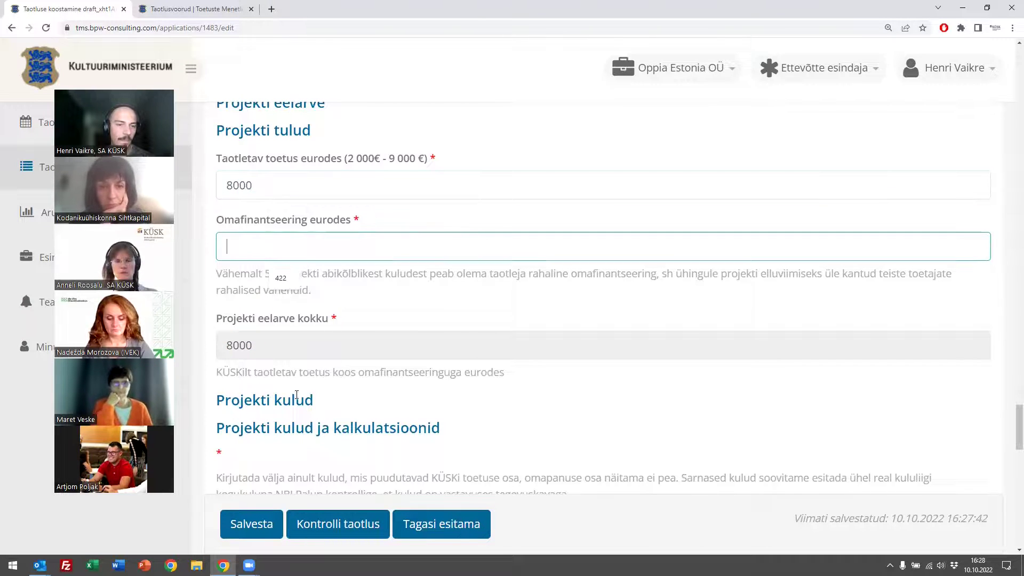
type("422")
left_click(273, 295)
left_click(296, 185)
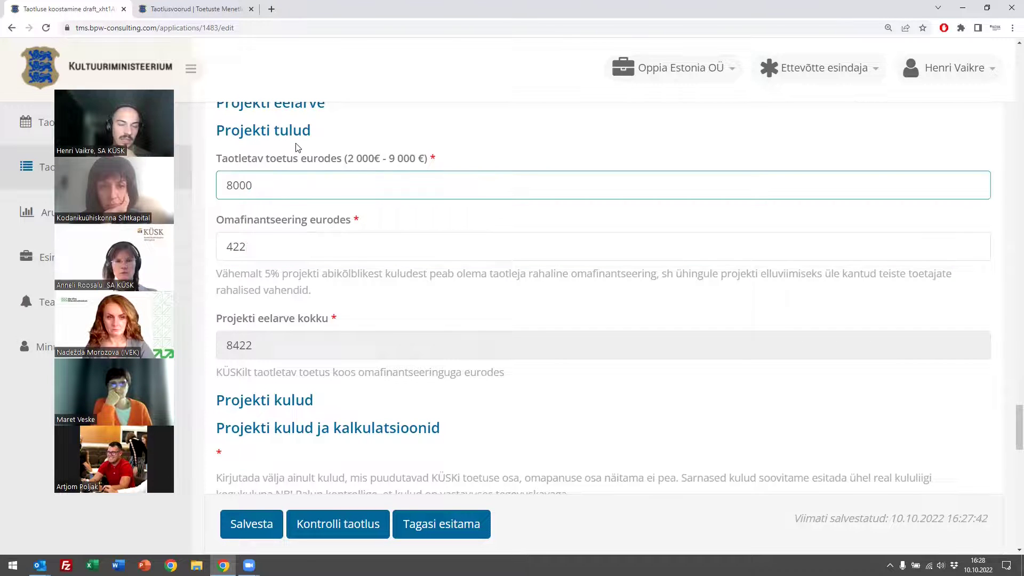
left_click(296, 160)
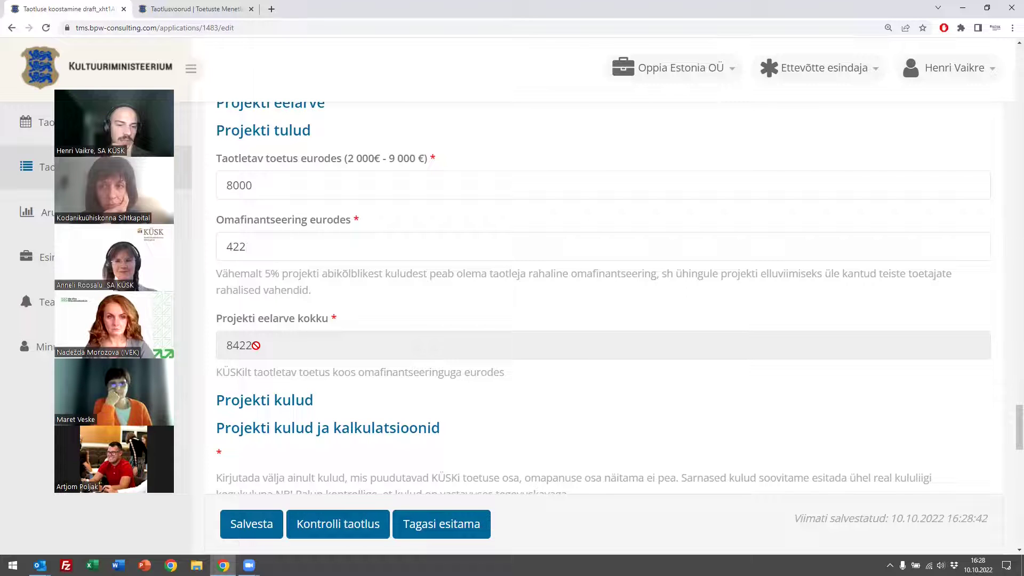
- Compare the total project budget with the requested grant and set Omafinantseering to 400 euros
left_click_drag(260, 347, 225, 346)
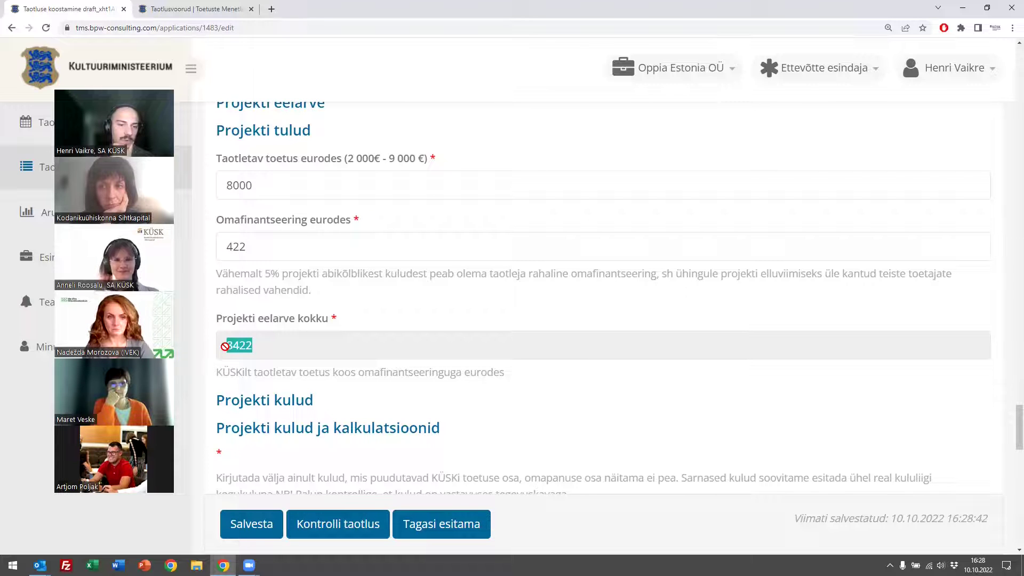
left_click_drag(255, 186, 216, 190)
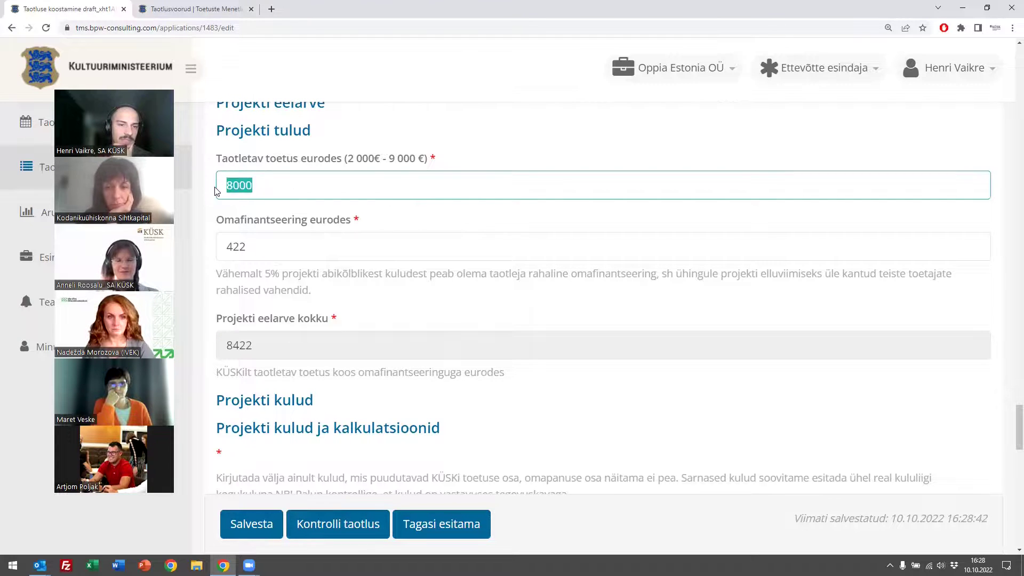
left_click_drag(236, 247, 260, 248)
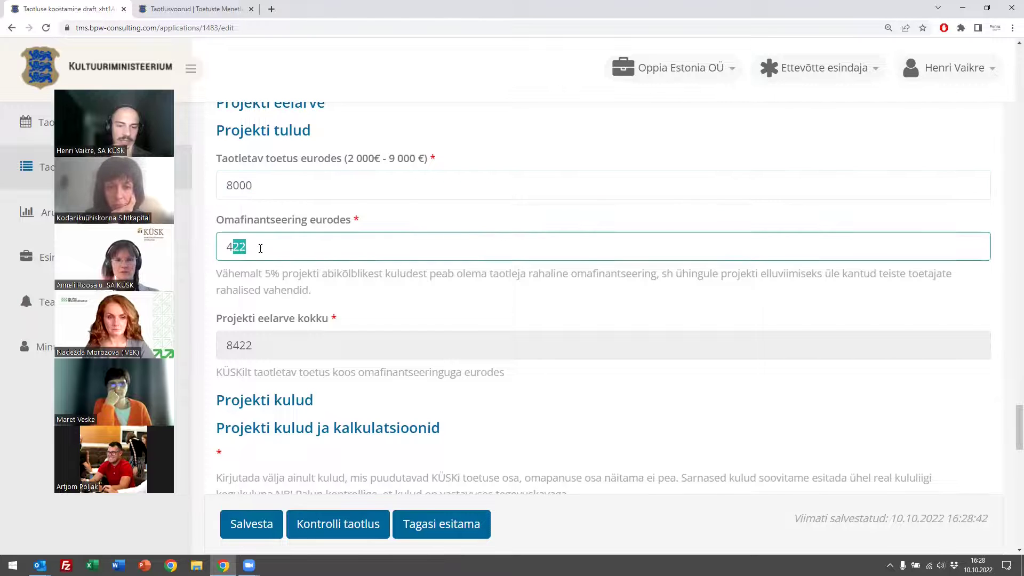
type("00")
left_click(266, 282)
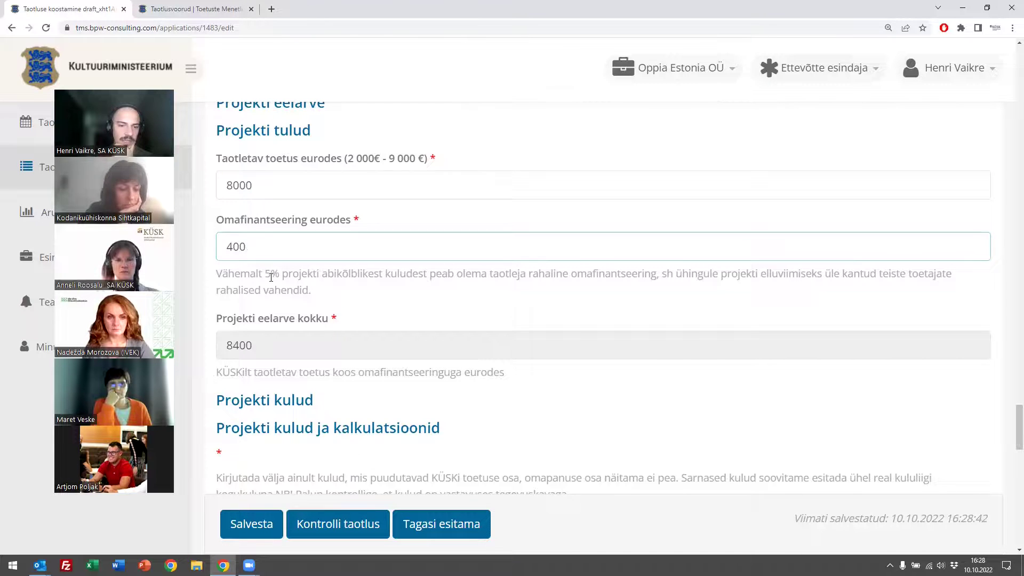
- Run the application check and read the validation message for the Omafinantseering amount
left_click(350, 528)
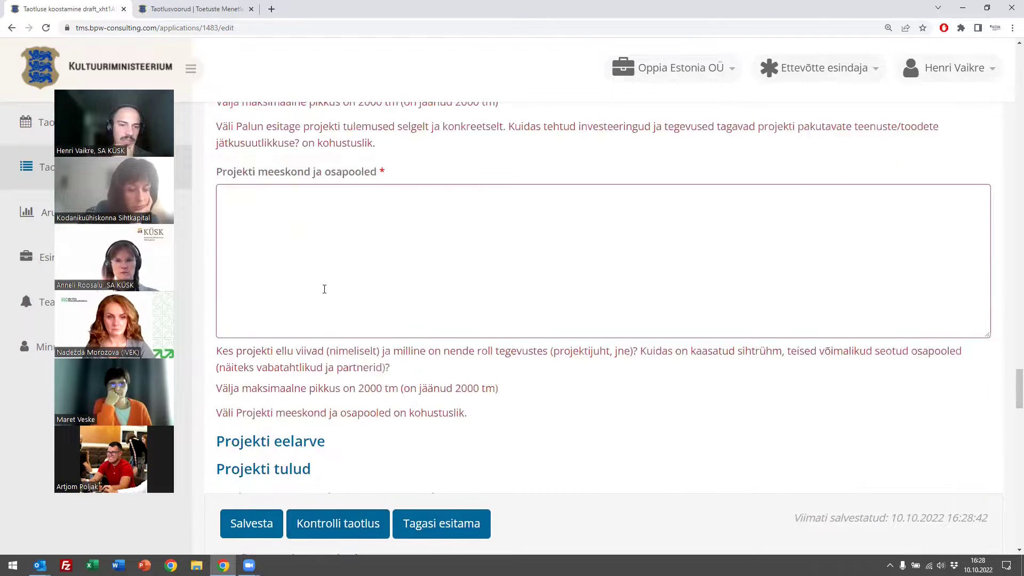
scroll(321, 293, "down", 15)
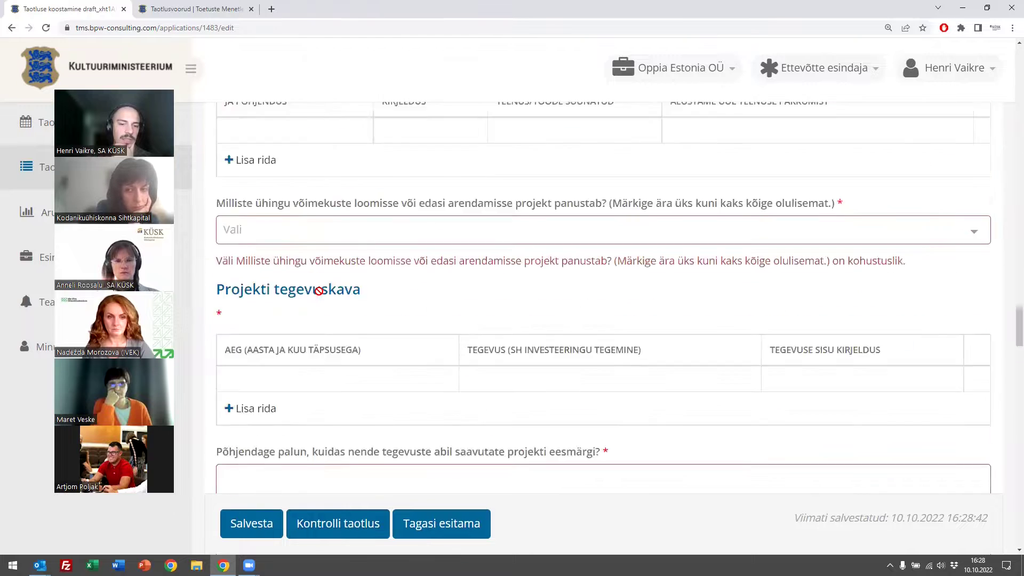
scroll(321, 292, "down", 4)
left_click_drag(374, 292, 240, 273)
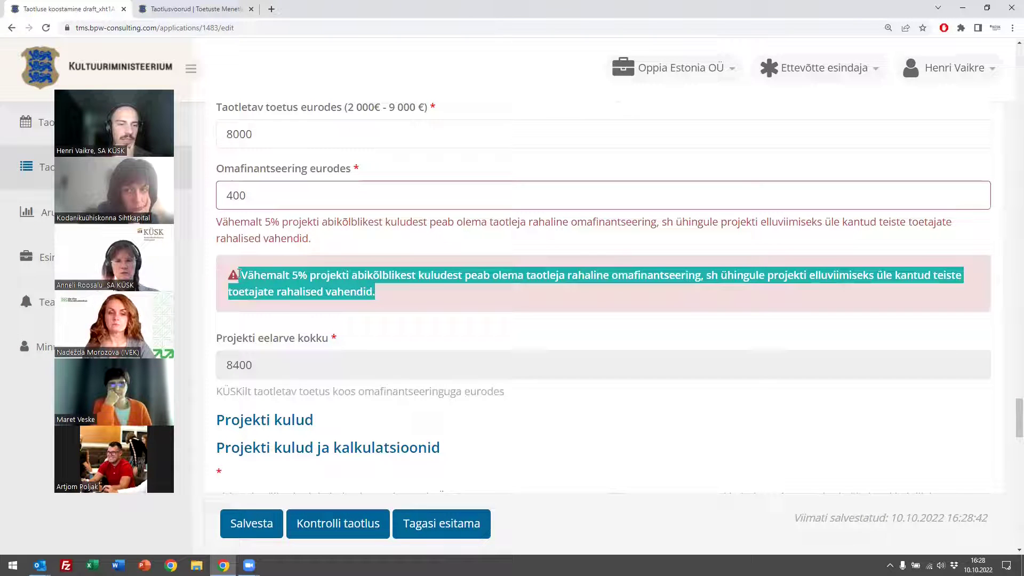
left_click(505, 289)
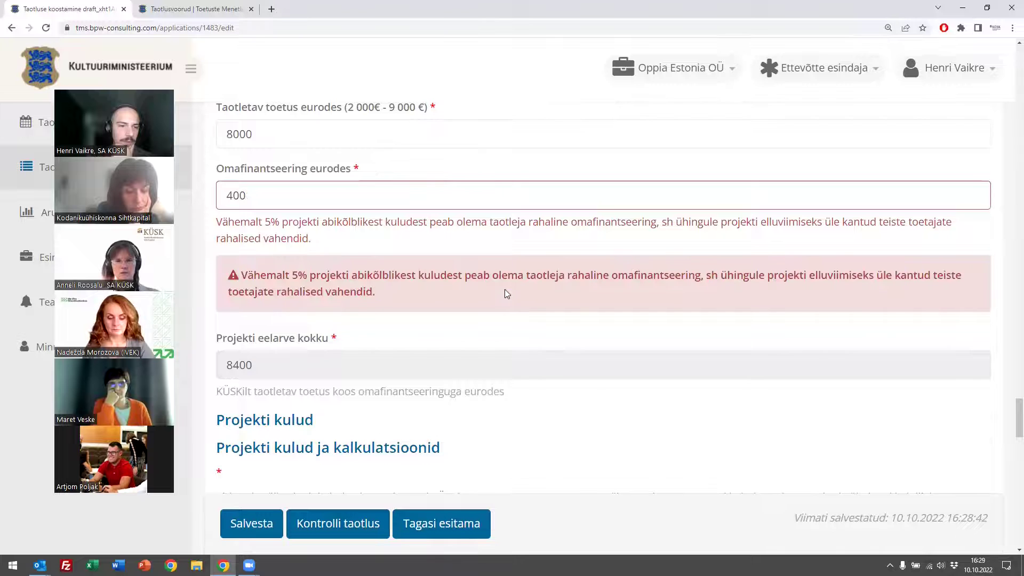
- Review the Projekti kulud ja kalkulatsioonid instructions and make both predefined cost type boxes in the table taller
scroll(504, 289, "down", 5)
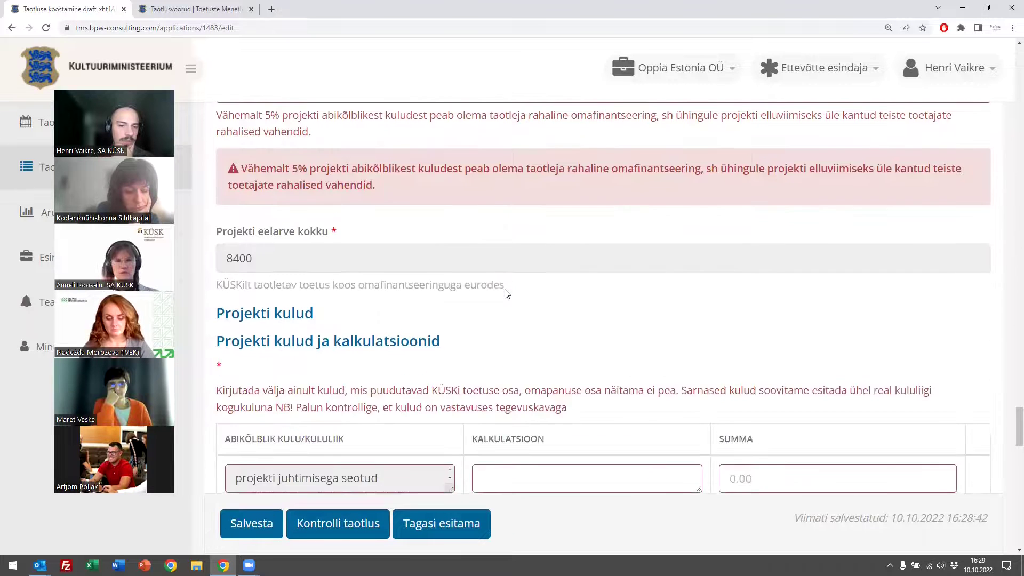
scroll(506, 289, "down", 1)
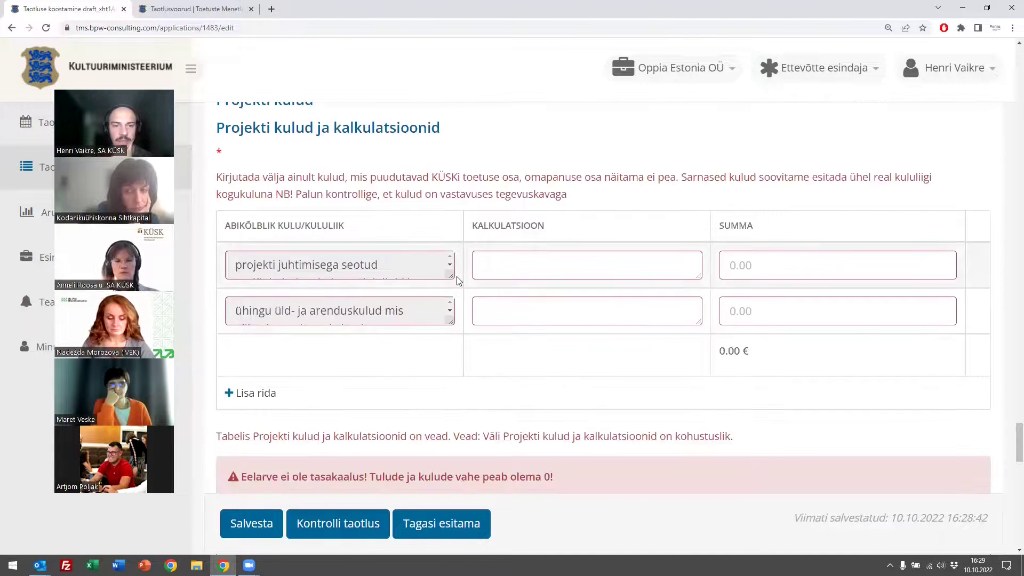
scroll(457, 281, "up", 3)
scroll(457, 281, "down", 2)
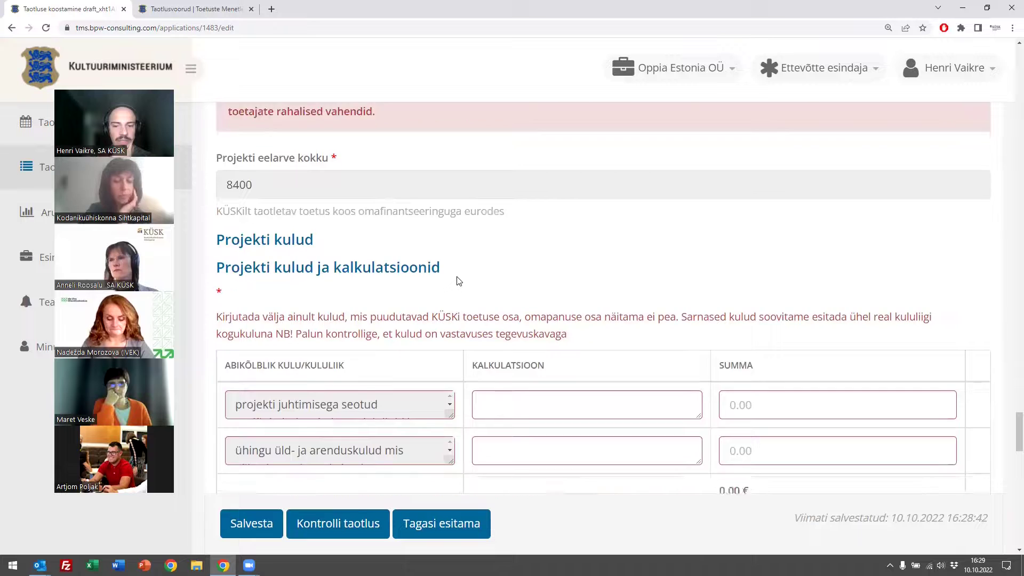
scroll(457, 281, "down", 2)
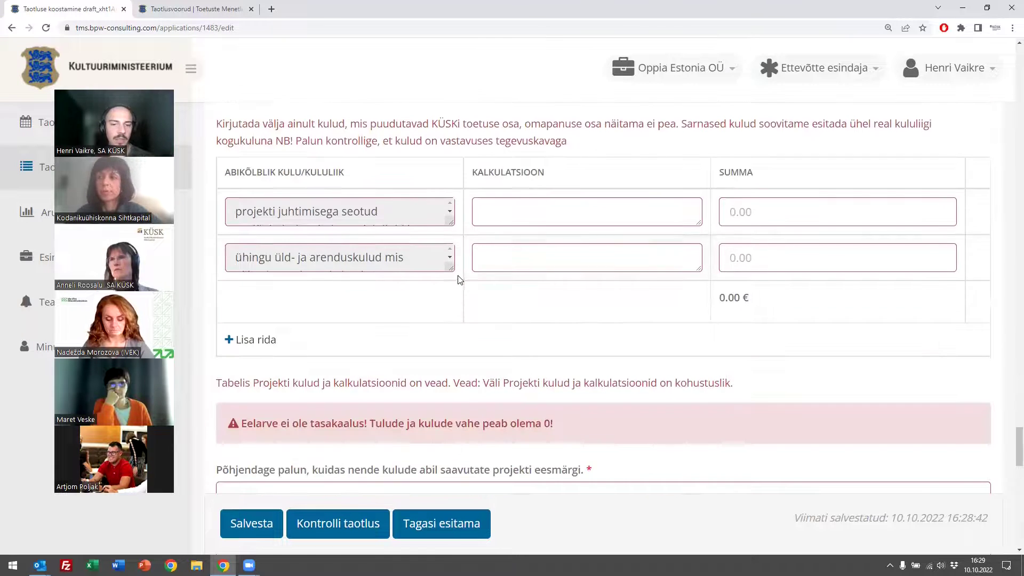
left_click_drag(451, 268, 452, 327)
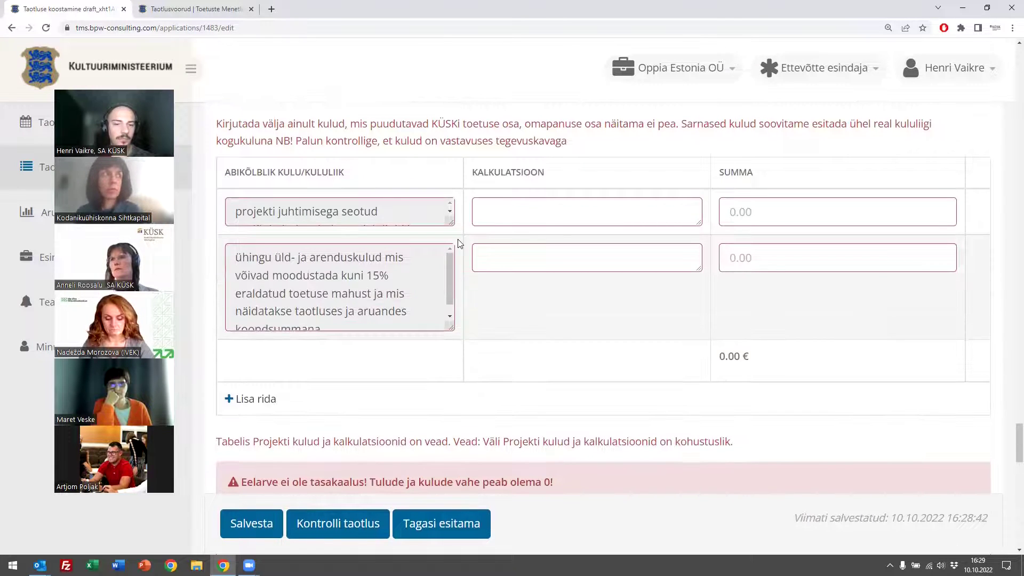
left_click_drag(451, 224, 448, 299)
- Compare the Projekti eelarve kokku total with the grant and own financing amounts above the cost table
scroll(233, 259, "up", 5)
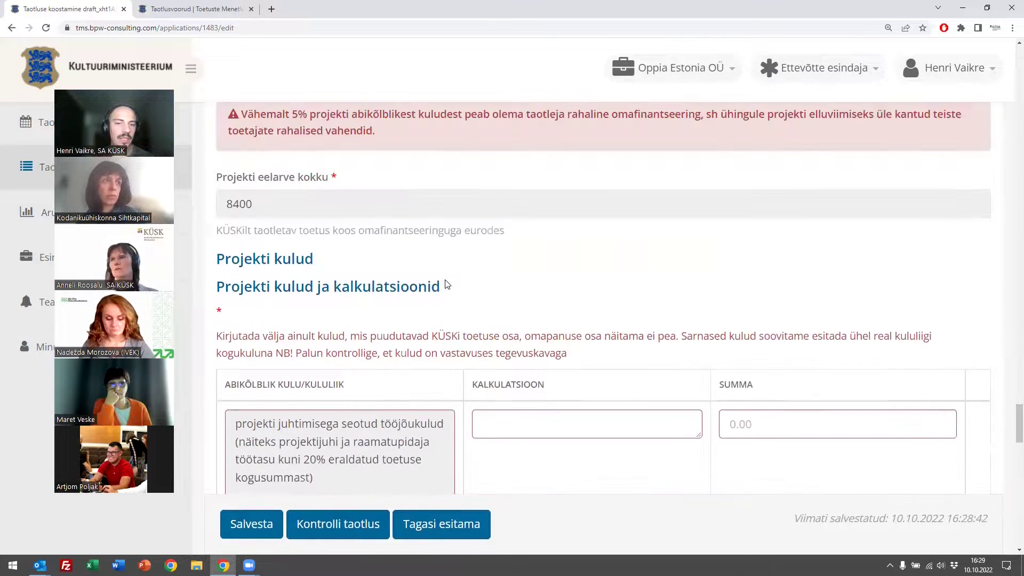
left_click_drag(223, 260, 274, 260)
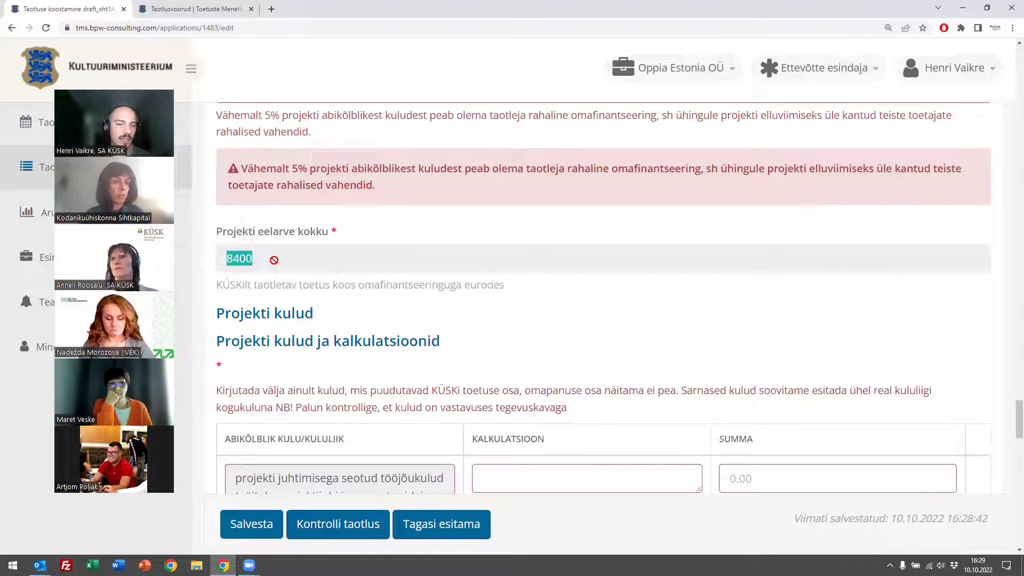
scroll(273, 262, "up", 2)
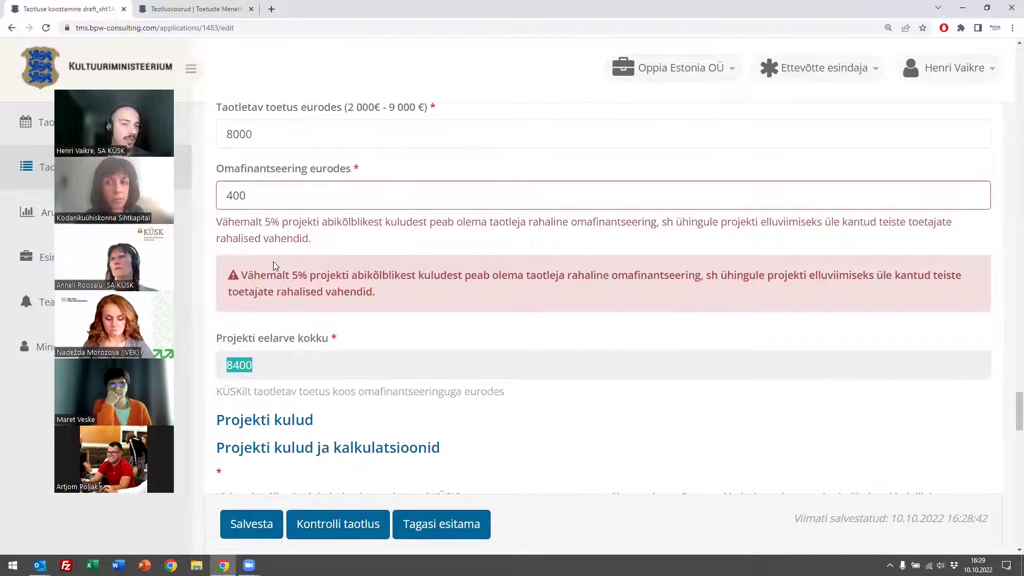
scroll(254, 226, "down", 3)
left_click_drag(254, 205, 278, 202)
- Enter 8000 as the project management labour cost and 5000 as the association's general and development cost in the cost table
scroll(278, 203, "down", 4)
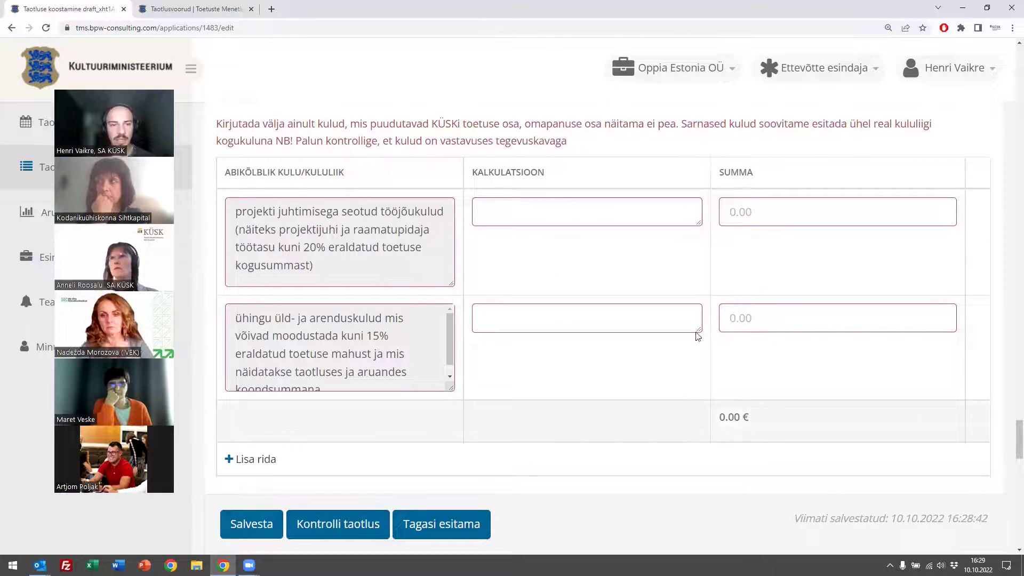
left_click(552, 208)
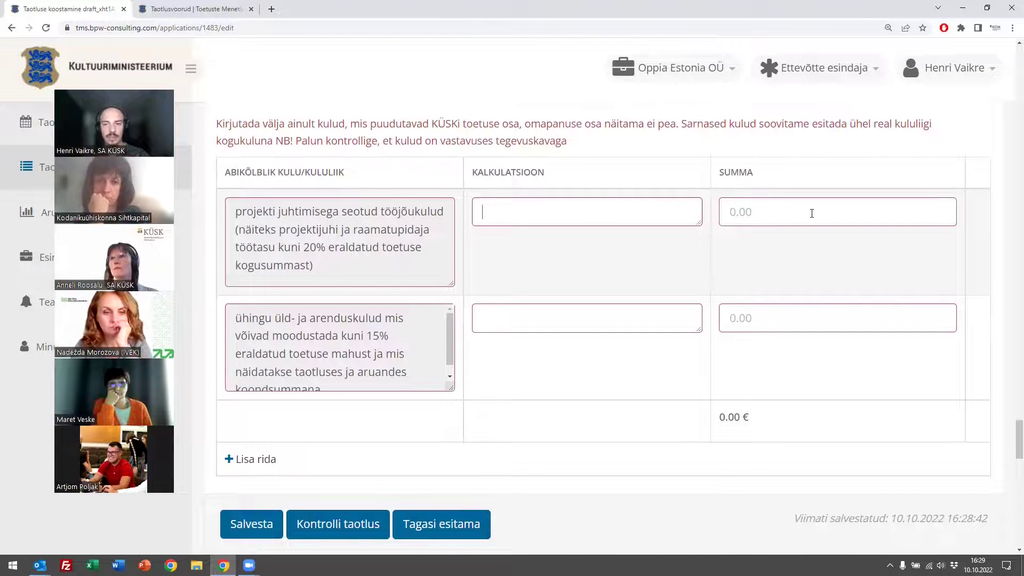
type("8000")
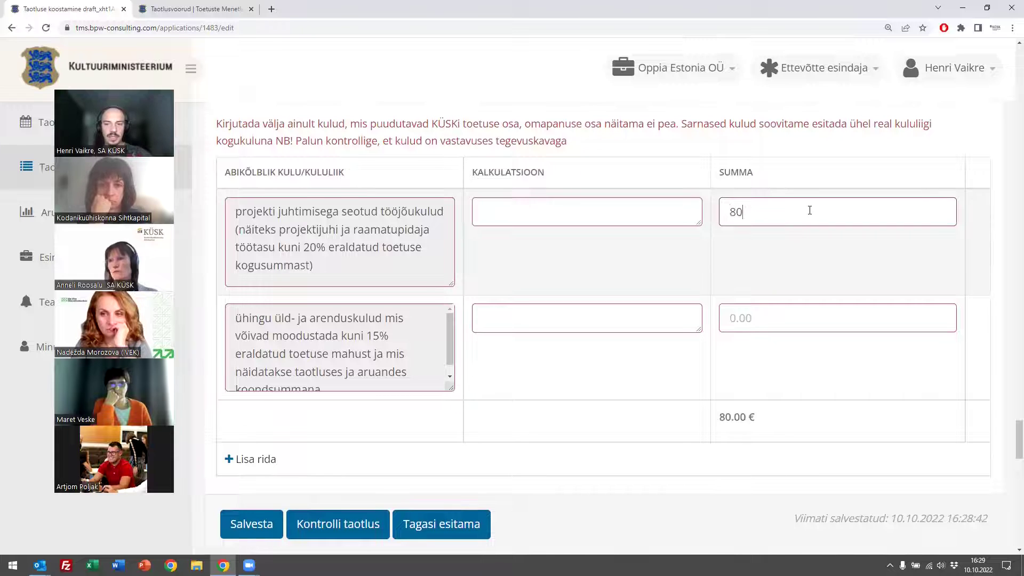
left_click(777, 319)
type("5000")
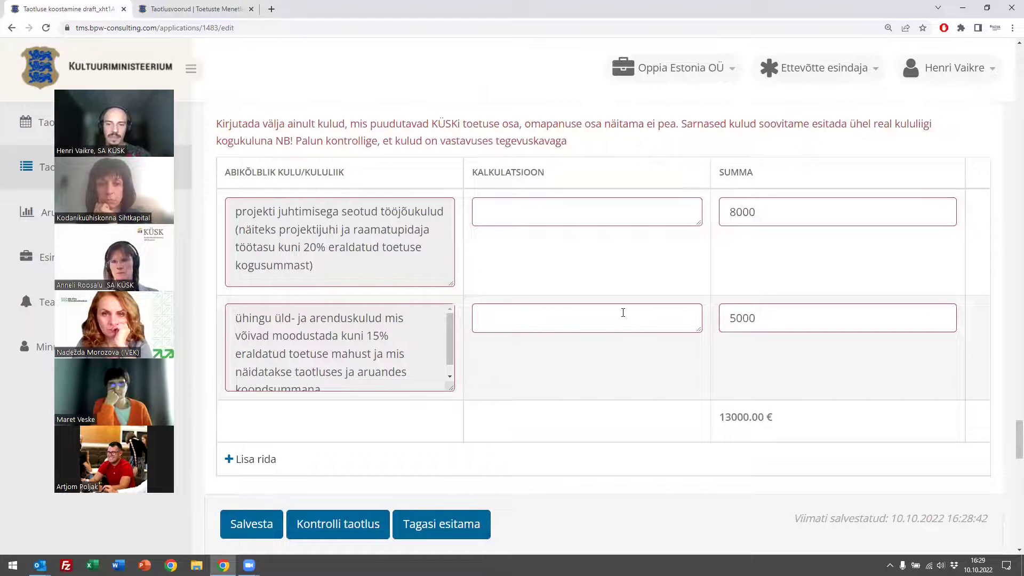
- Run the application check and read the budget balance message below the cost table
scroll(618, 313, "down", 5)
scroll(603, 301, "up", 2)
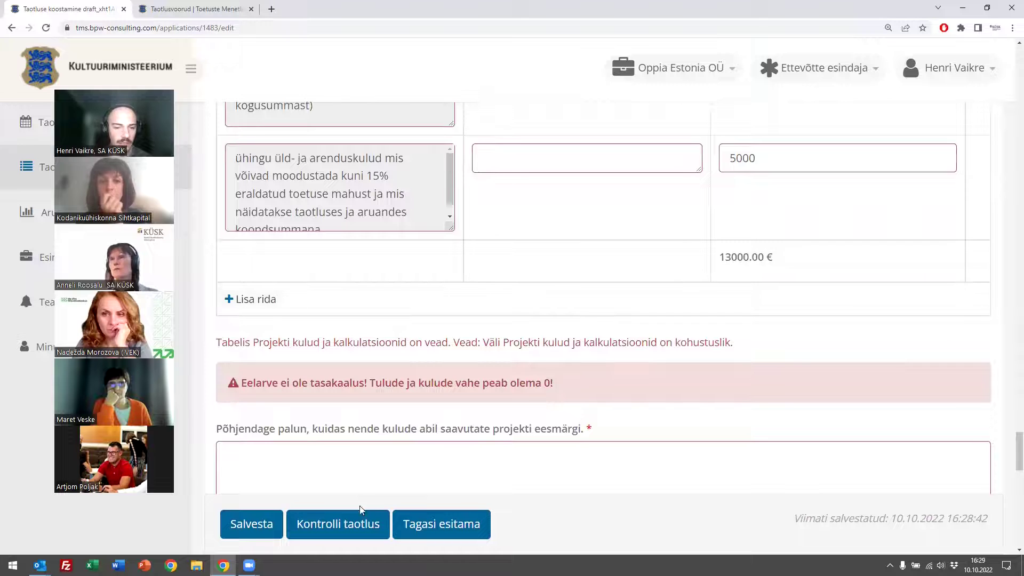
left_click(350, 526)
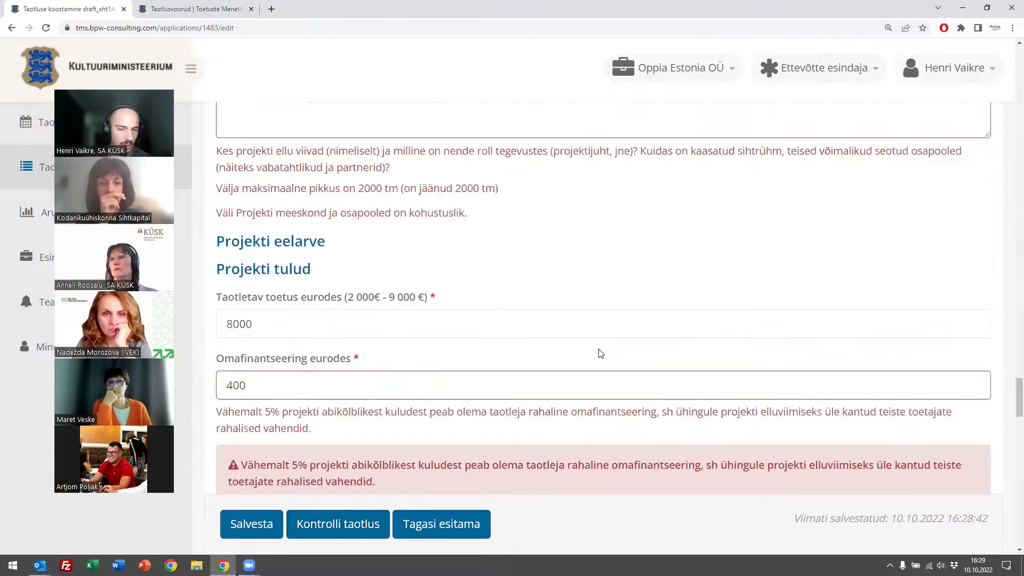
scroll(602, 352, "down", 20)
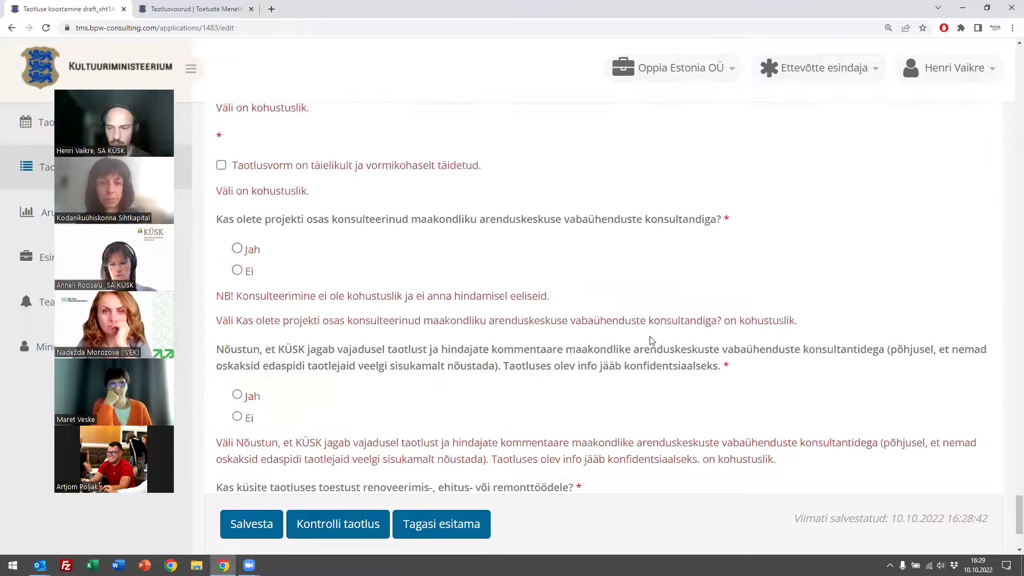
scroll(677, 327, "up", 15)
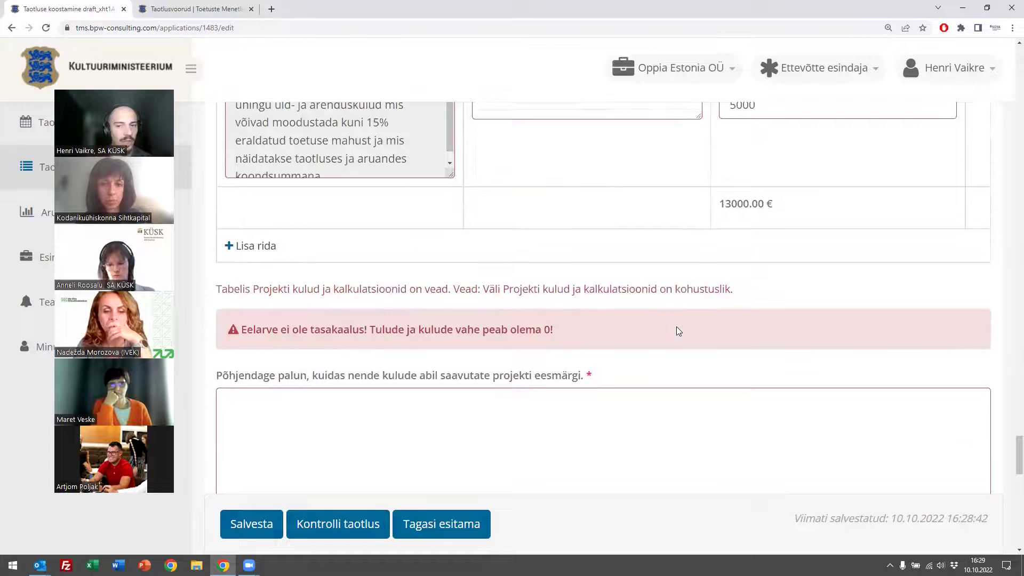
scroll(677, 328, "down", 2)
left_click_drag(566, 329, 241, 340)
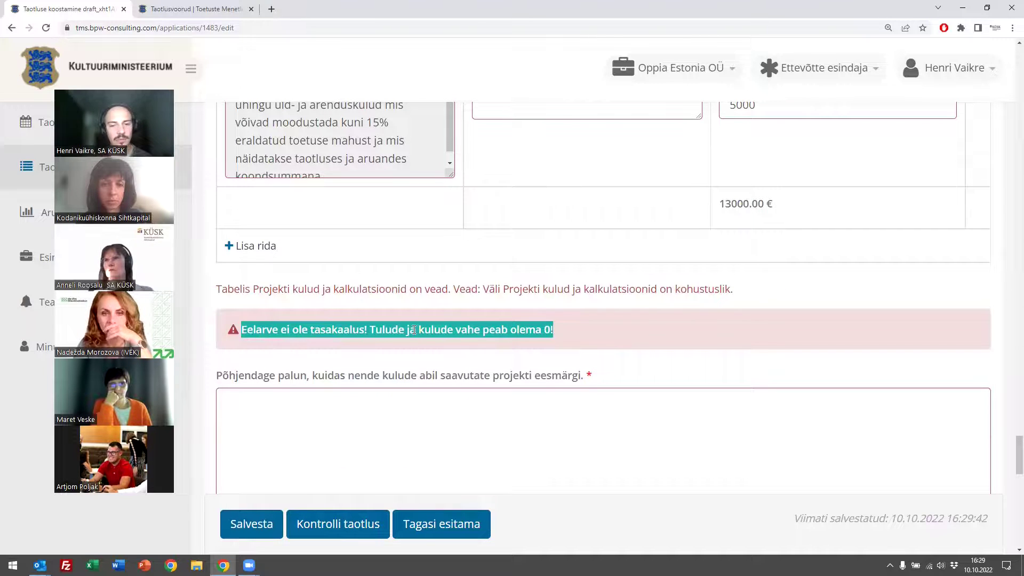
left_click(568, 325)
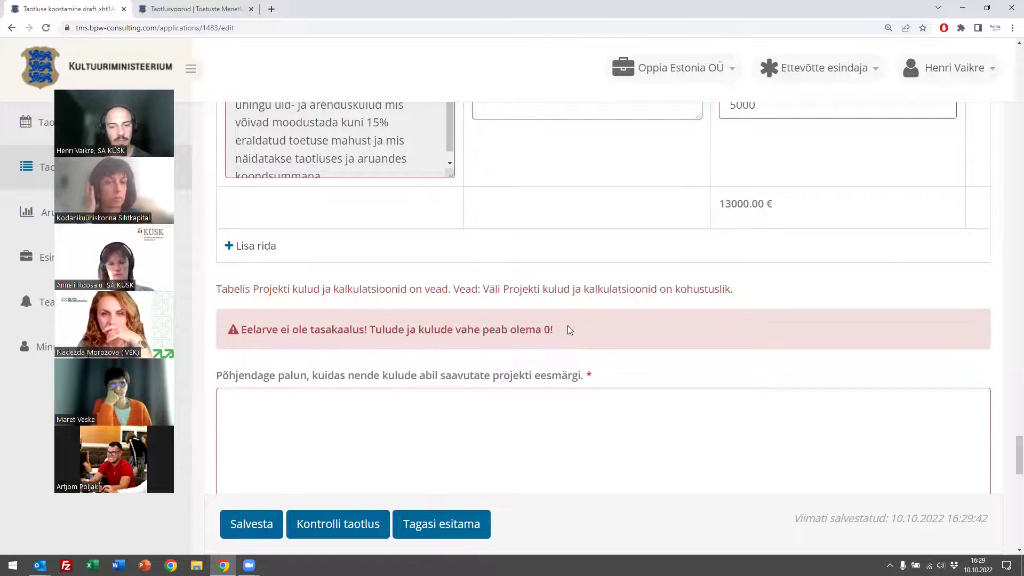
- Compare the cost table's total with the Projekti eelarve kokku amount in the income section
scroll(570, 312, "down", 1)
scroll(569, 312, "up", 4)
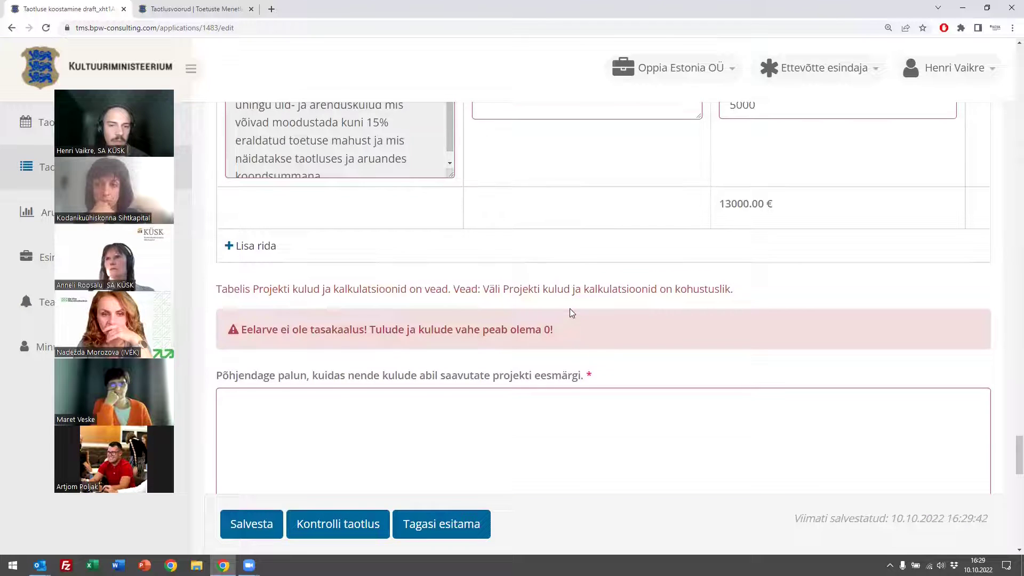
scroll(570, 312, "up", 1)
left_click_drag(780, 420, 710, 423)
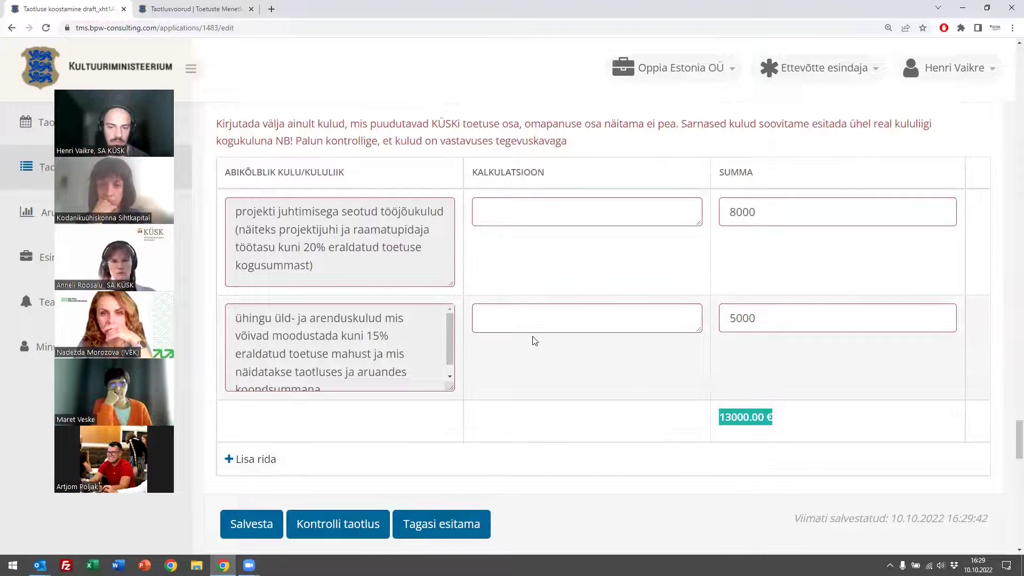
scroll(490, 355, "up", 5)
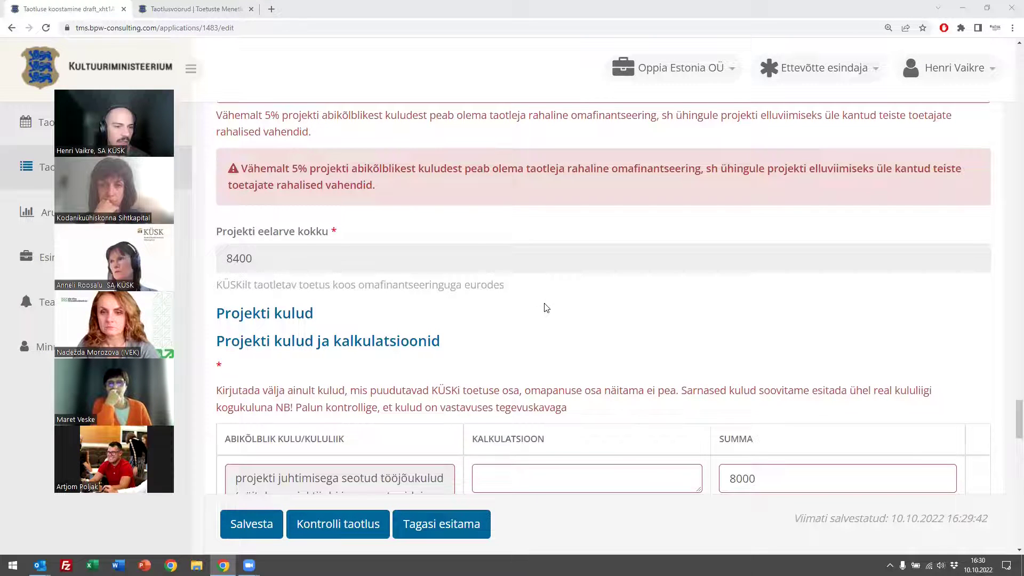
scroll(545, 301, "down", 2)
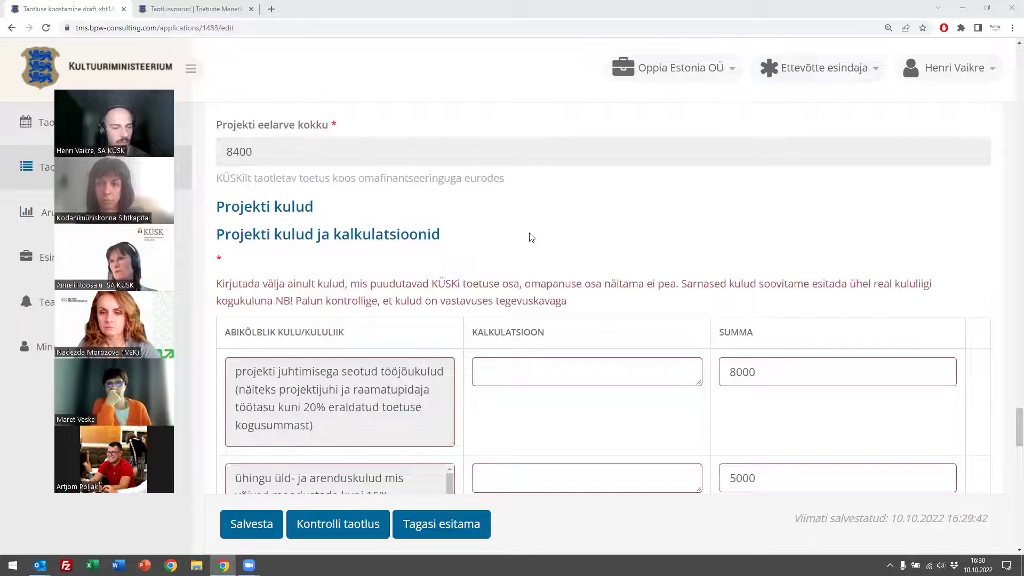
scroll(531, 237, "down", 5)
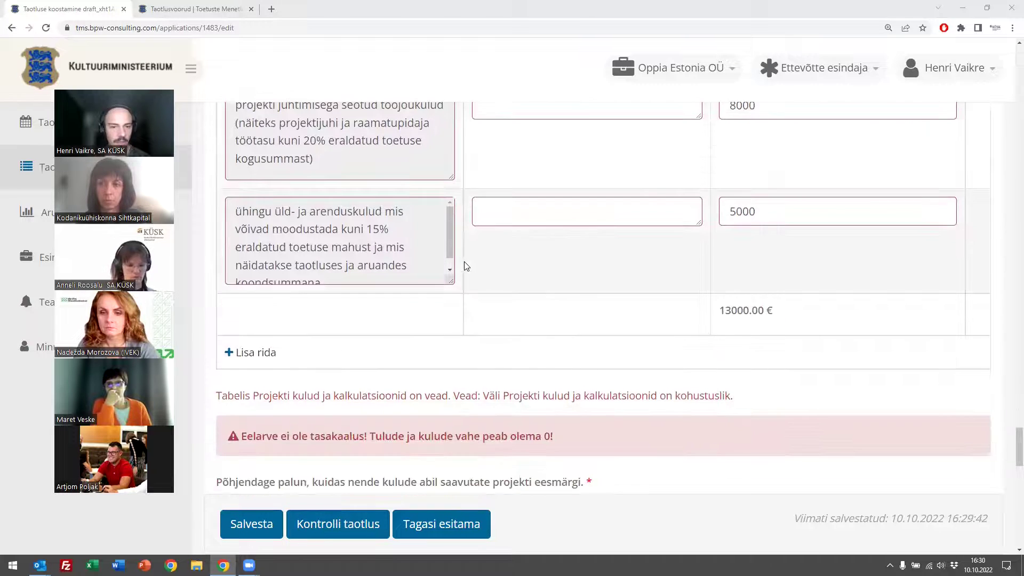
- Make both predefined cost type boxes tall enough to show their full text and review the rows' Kalkulatsioon fields
scroll(468, 233, "up", 1)
left_click_drag(451, 231, 450, 235)
left_click_drag(451, 342, 450, 382)
left_click(482, 159)
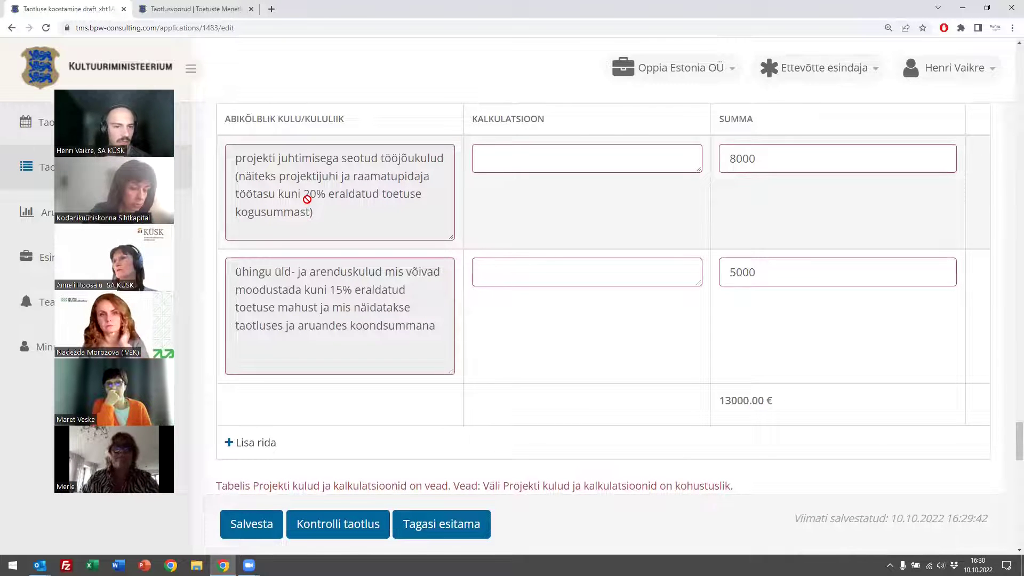
left_click(508, 268)
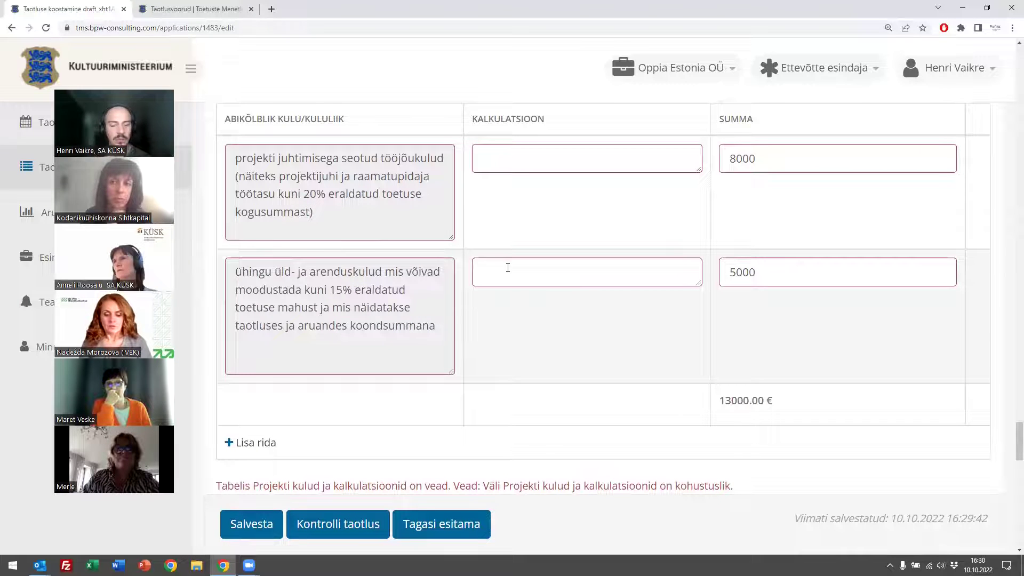
left_click(508, 268)
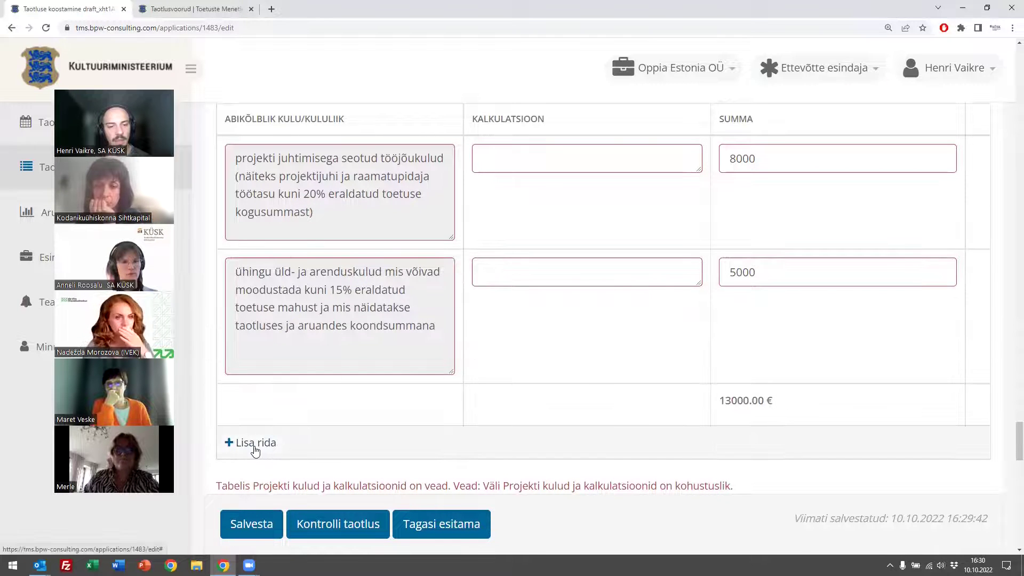
- Add two rows to the cost table and enter "reklaamtegevus" as the cost type in the first new row
left_click(254, 448)
scroll(320, 395, "down", 2)
left_click(258, 383)
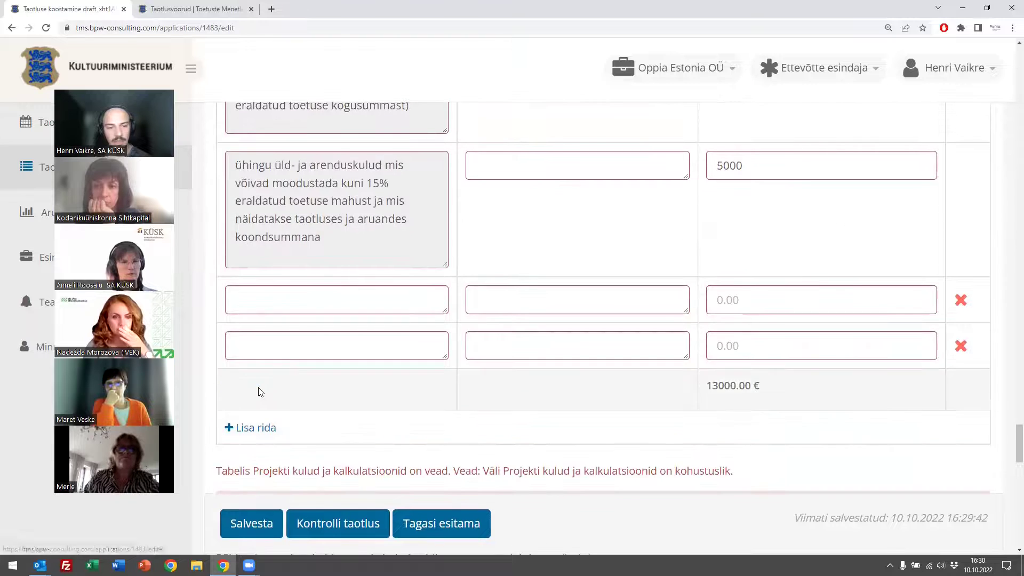
left_click(314, 302)
left_click(337, 307)
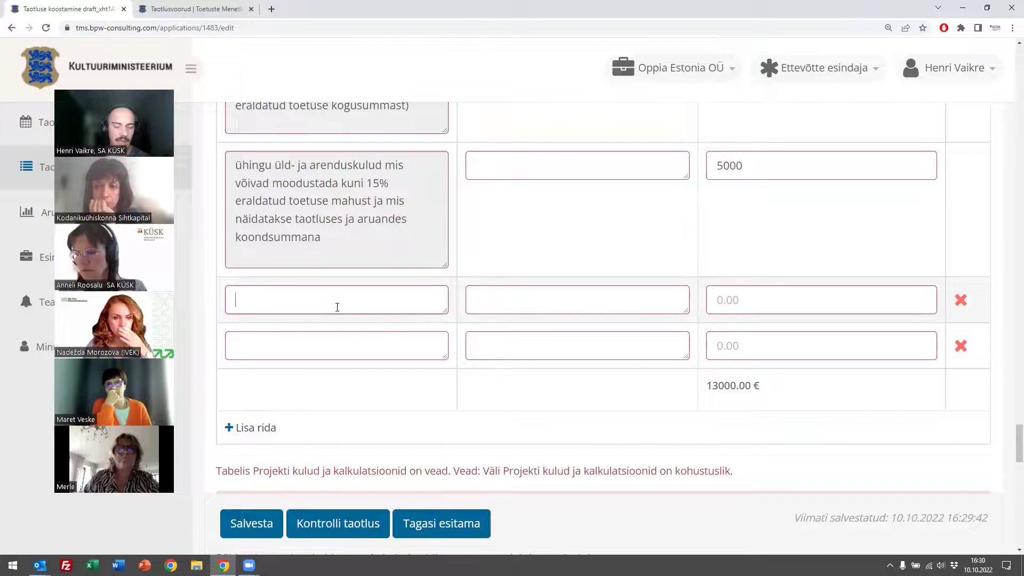
type("reklaamtege")
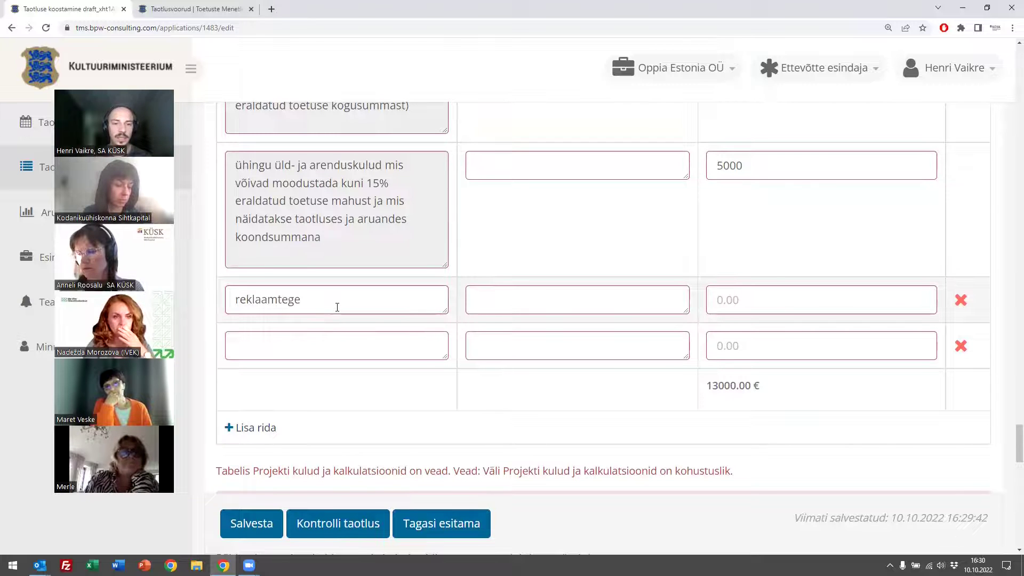
type("vus")
- Make the Kalkulatsioon box in the reklaamtegevus row taller and activate that row's Summa field
scroll(338, 307, "up", 5)
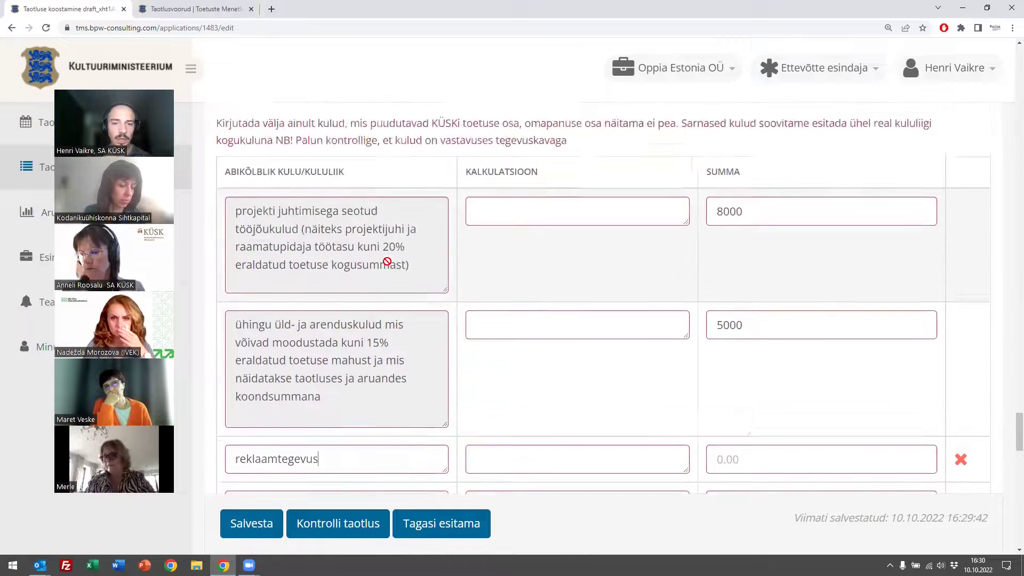
scroll(387, 261, "down", 4)
left_click(527, 347)
left_click_drag(687, 365, 687, 448)
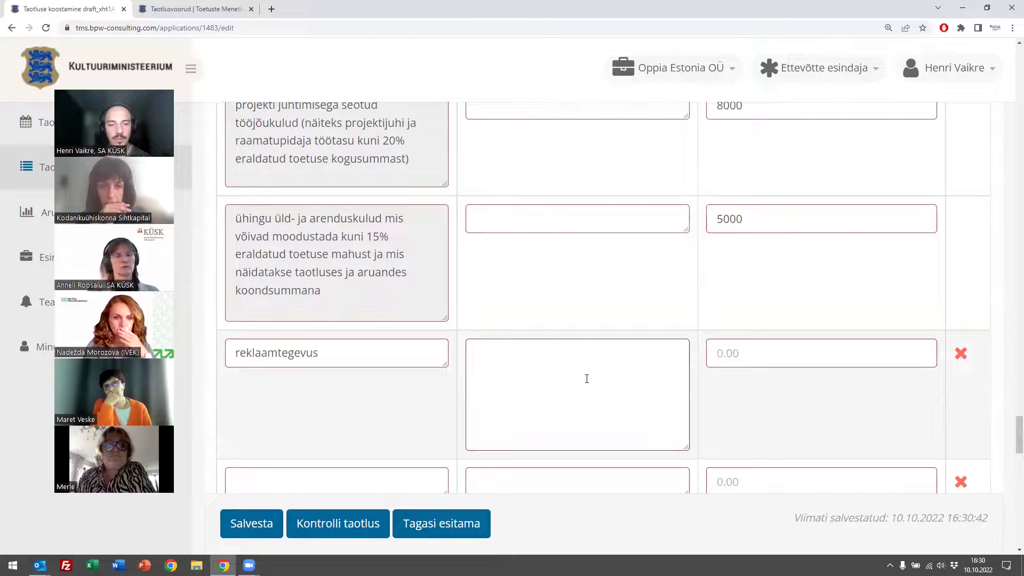
left_click(782, 355)
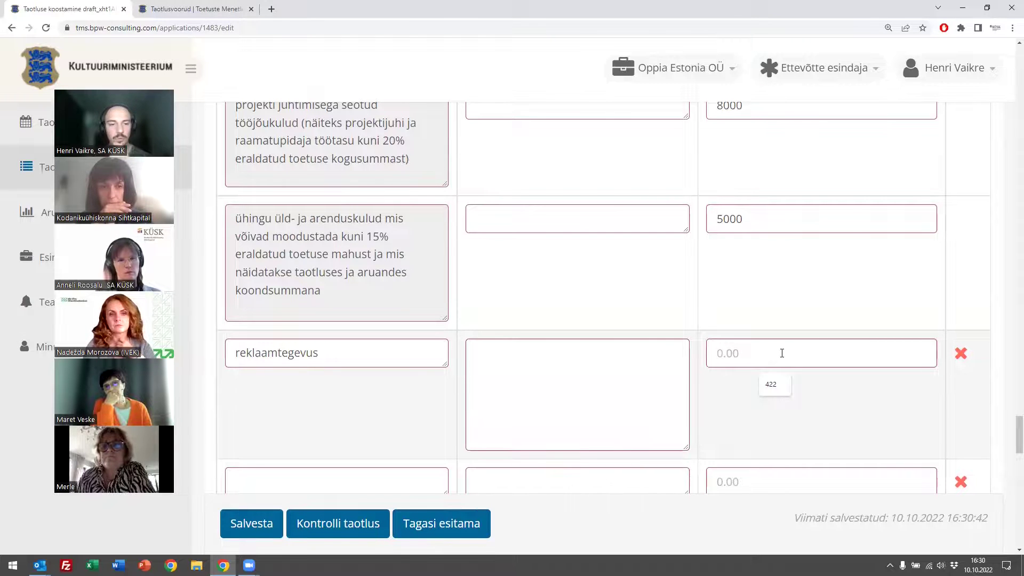
- Tick the Kinnitused confirmations for meeting the call conditions, ownership or lease of renovated premises, and publicly available association documents
scroll(782, 353, "down", 9)
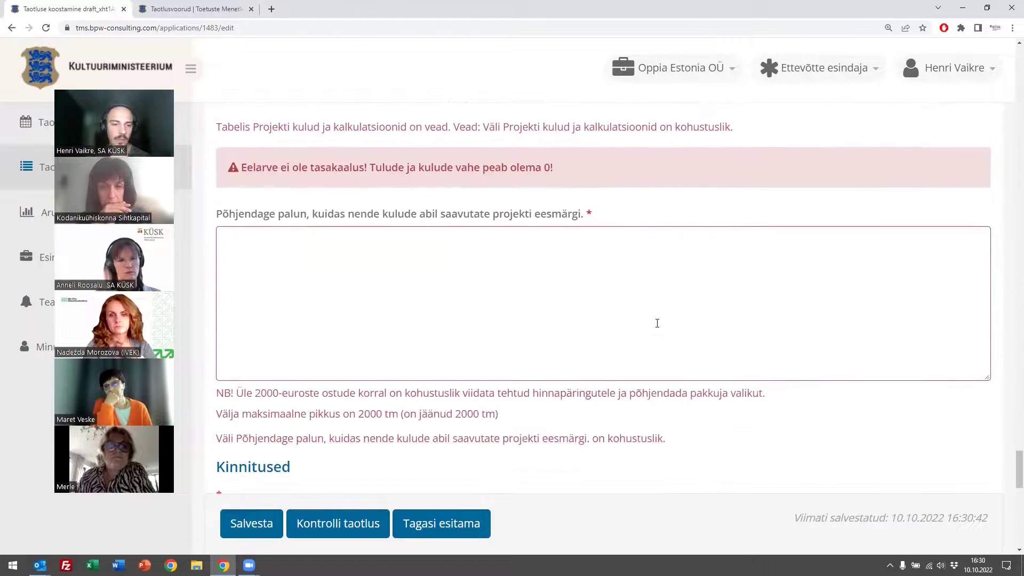
scroll(659, 321, "down", 7)
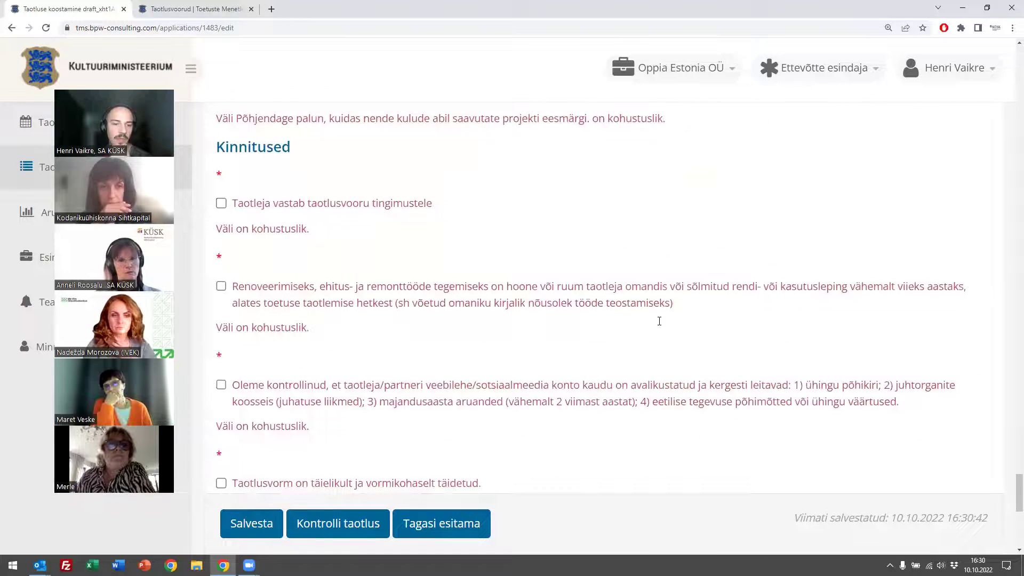
scroll(660, 325, "up", 1)
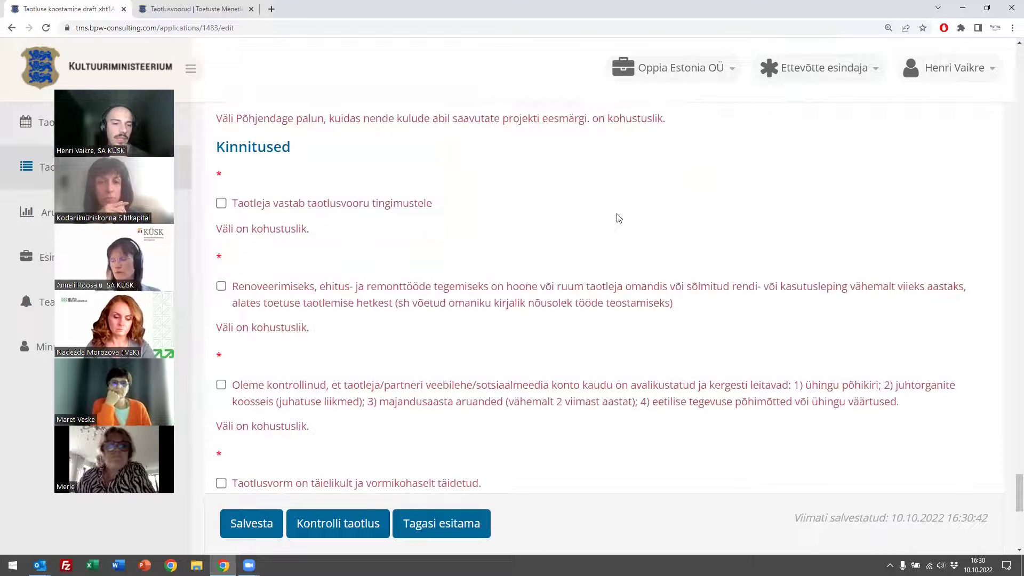
scroll(619, 218, "down", 1)
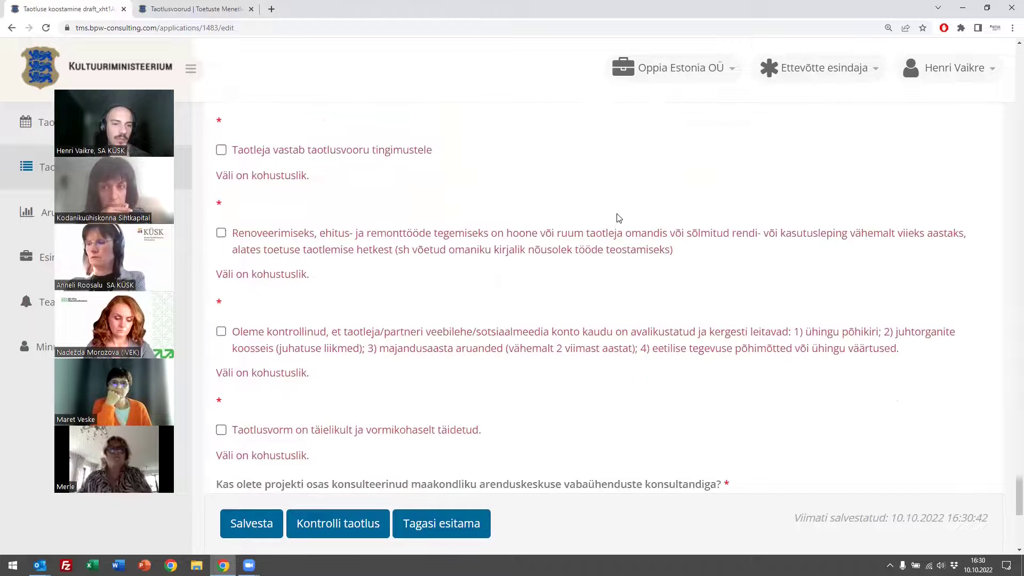
scroll(614, 220, "up", 1)
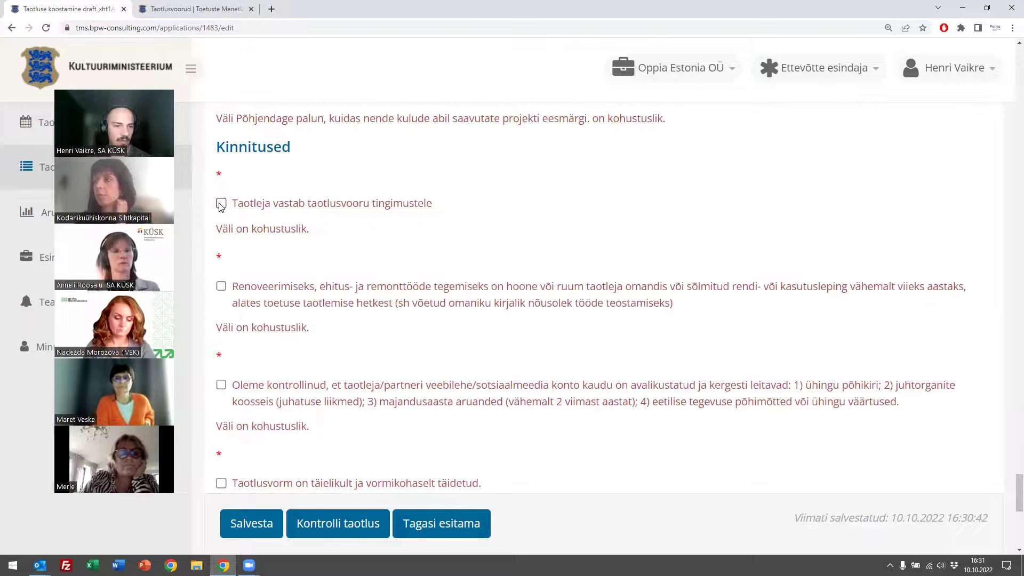
left_click_drag(244, 206, 411, 210)
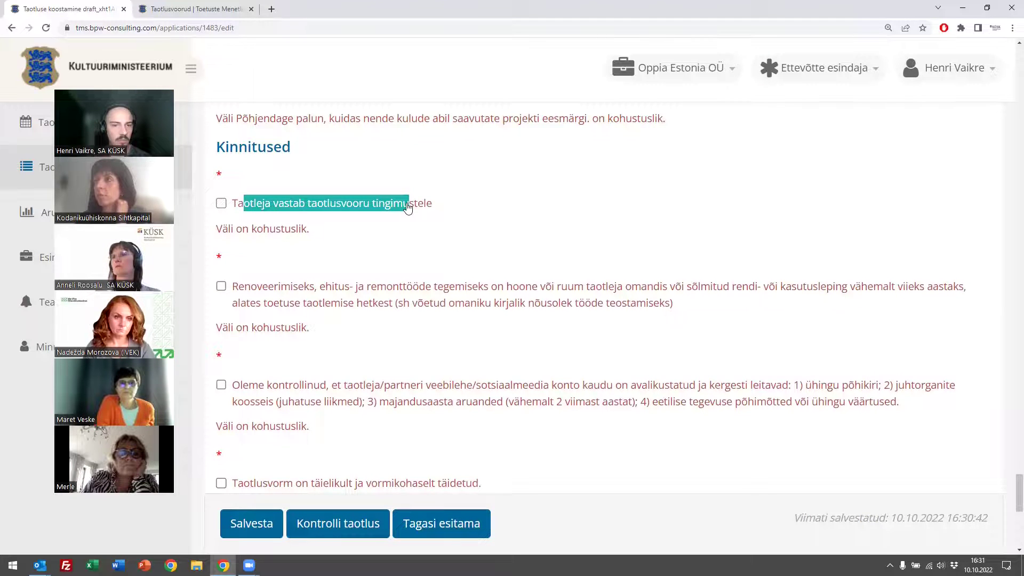
left_click(293, 209)
scroll(397, 219, "down", 1)
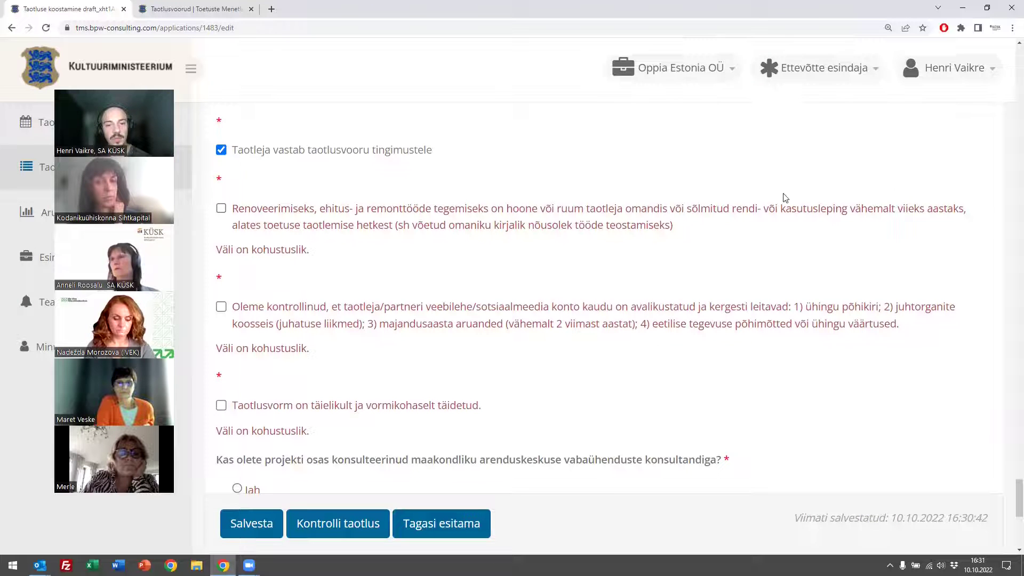
left_click(336, 231)
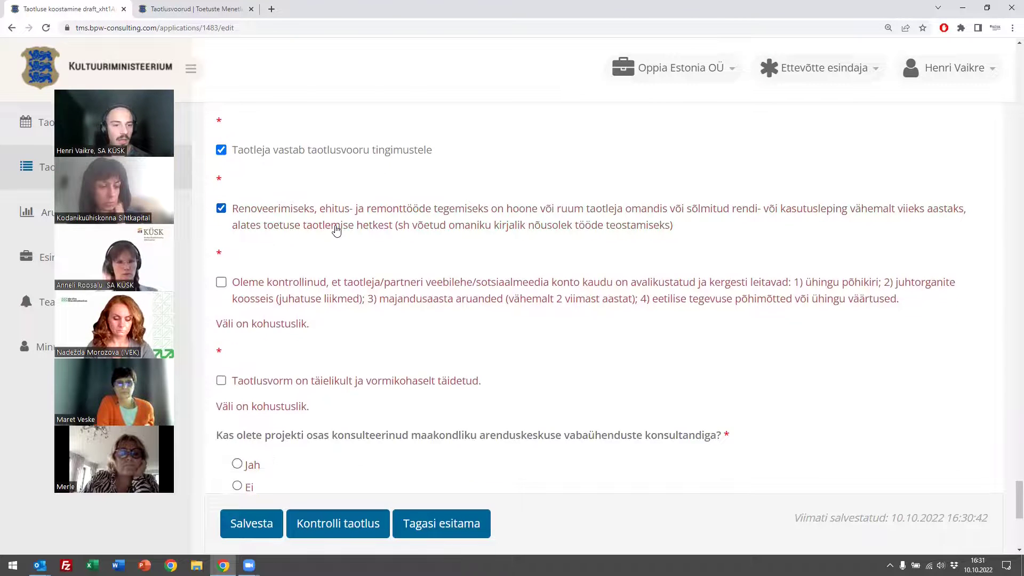
scroll(336, 230, "down", 1)
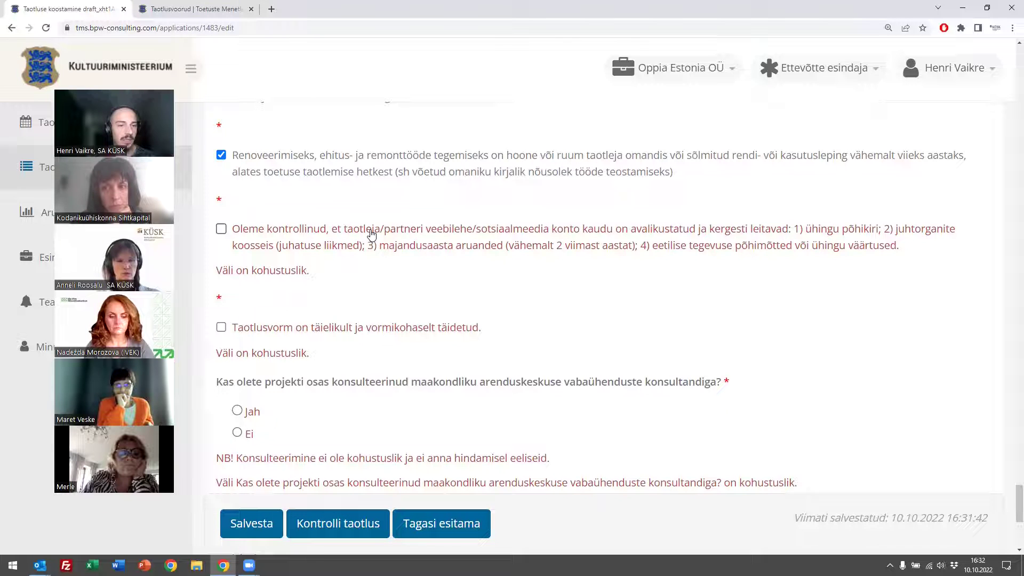
left_click(220, 229)
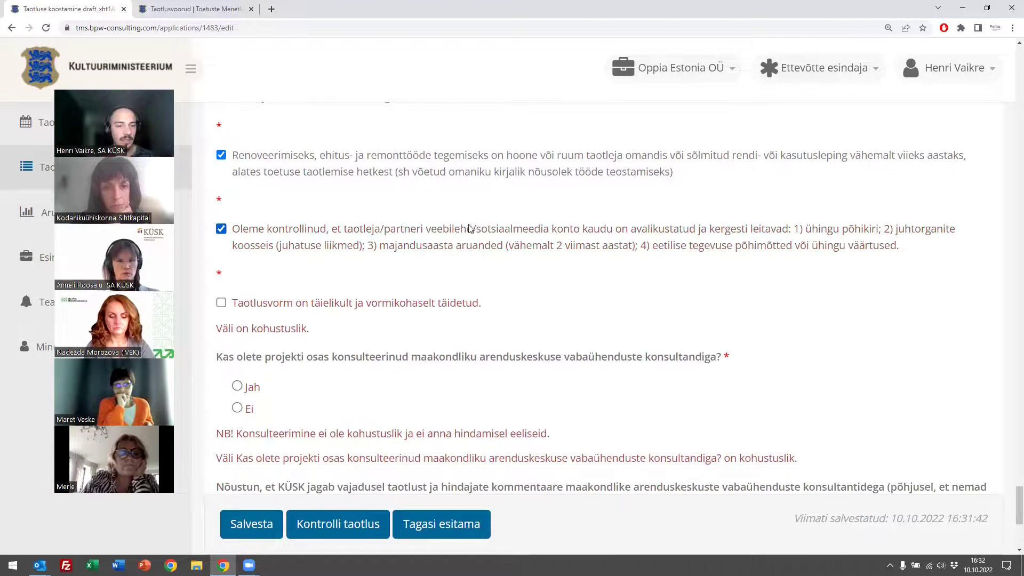
scroll(373, 224, "down", 2)
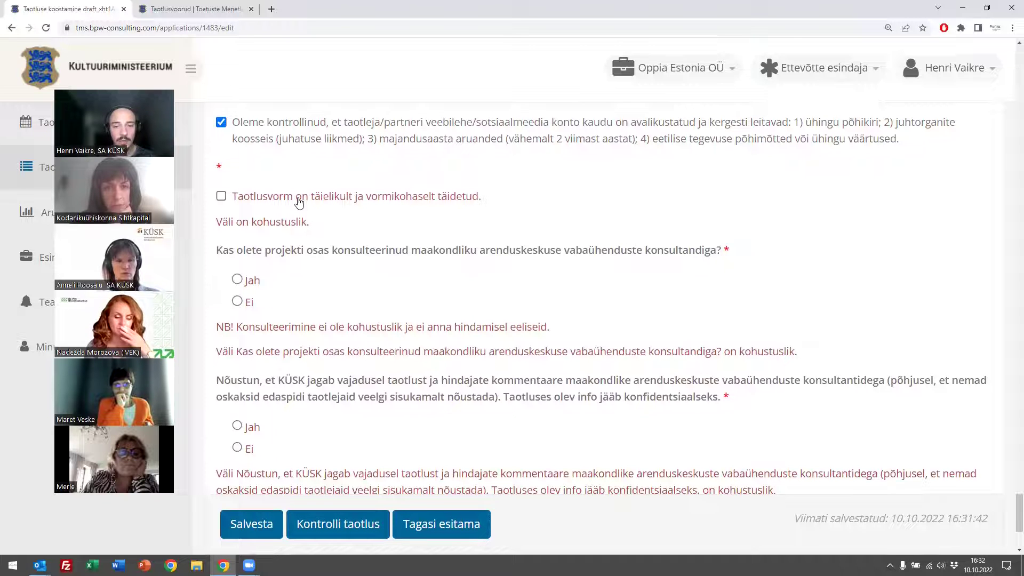
- Confirm that the application form is fully and correctly completed, and answer Ei to sharing the application with county development centre consultants
left_click(300, 202)
left_click(380, 200)
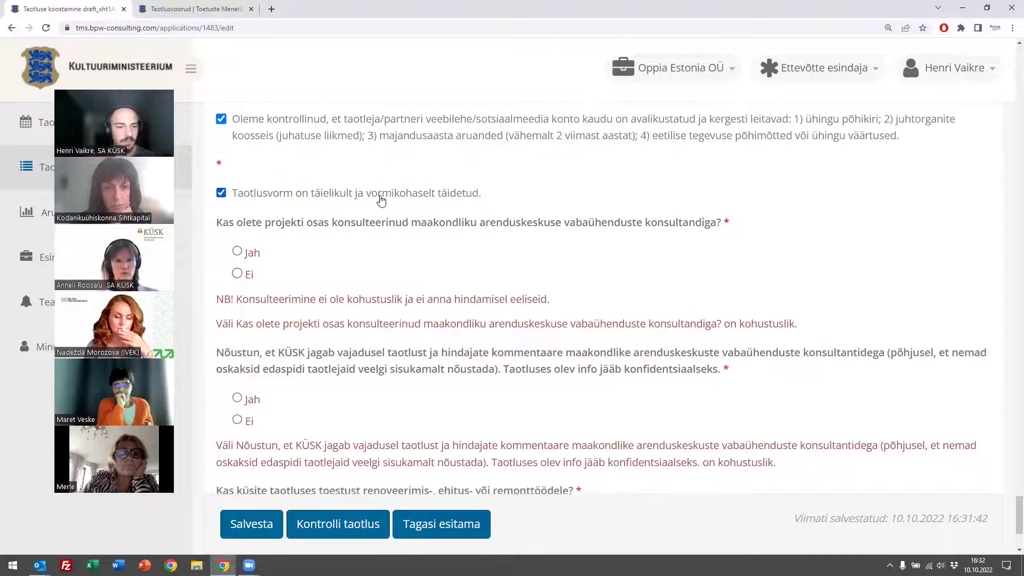
scroll(382, 200, "down", 1)
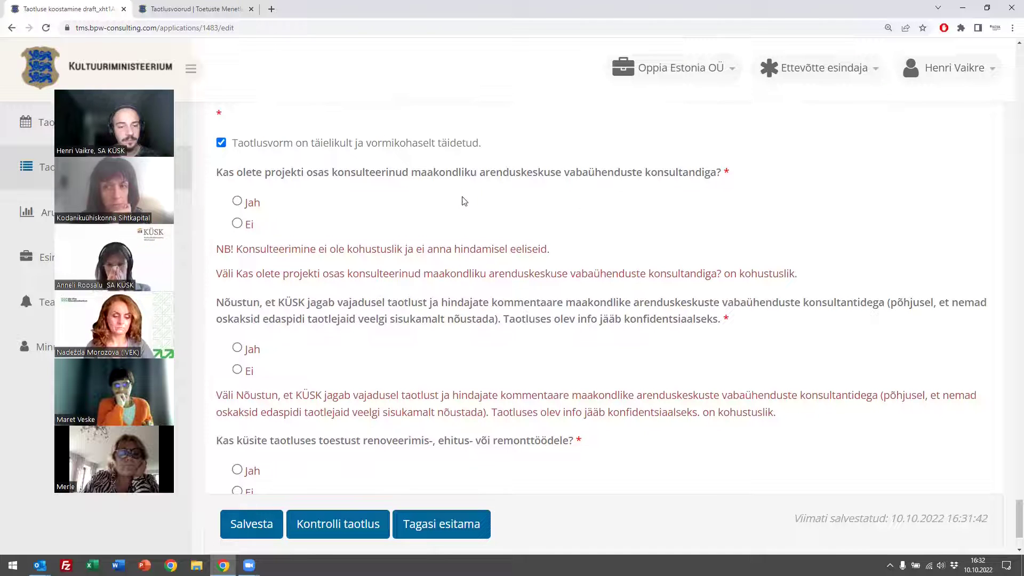
scroll(304, 320, "down", 1)
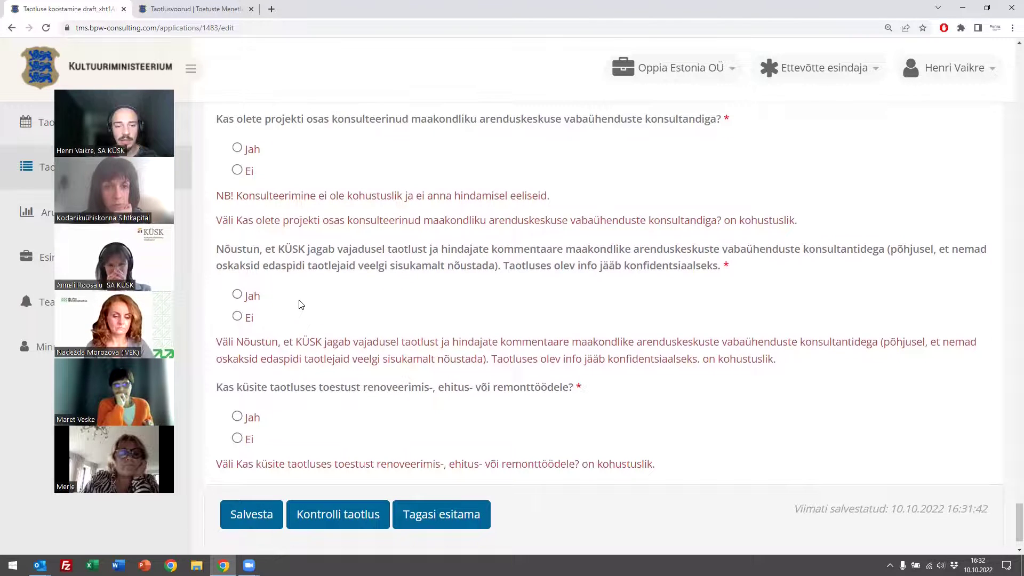
left_click(238, 317)
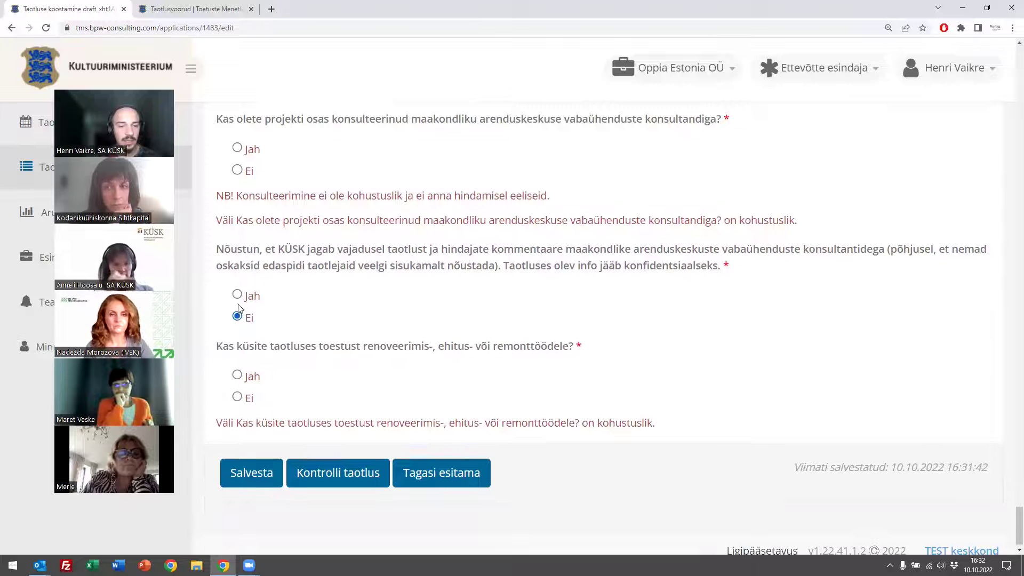
left_click(238, 296)
left_click(237, 317)
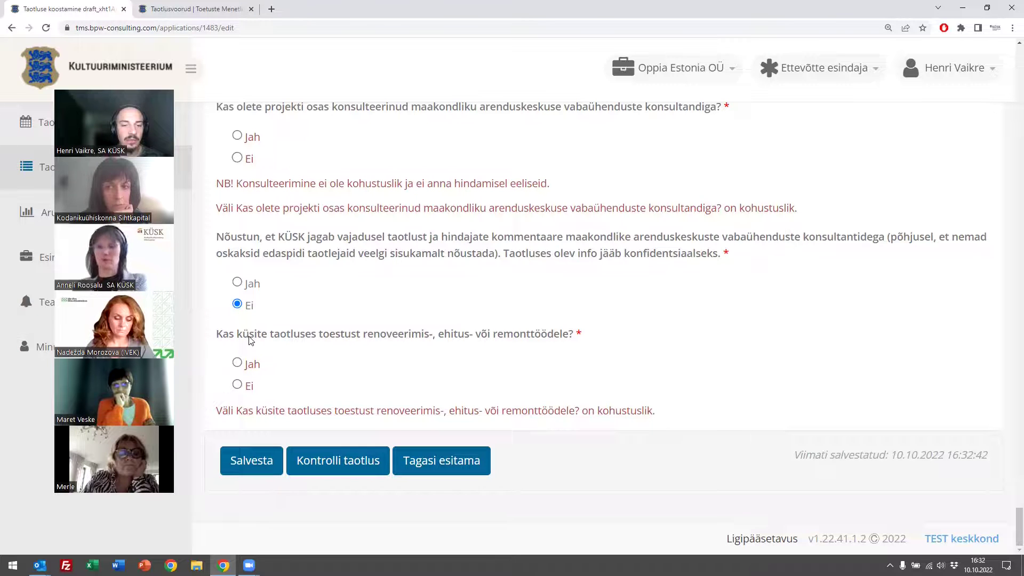
- Answer Jah to the renovation, construction or repair work question and review the request for proof of ownership or a lease
left_click(237, 363)
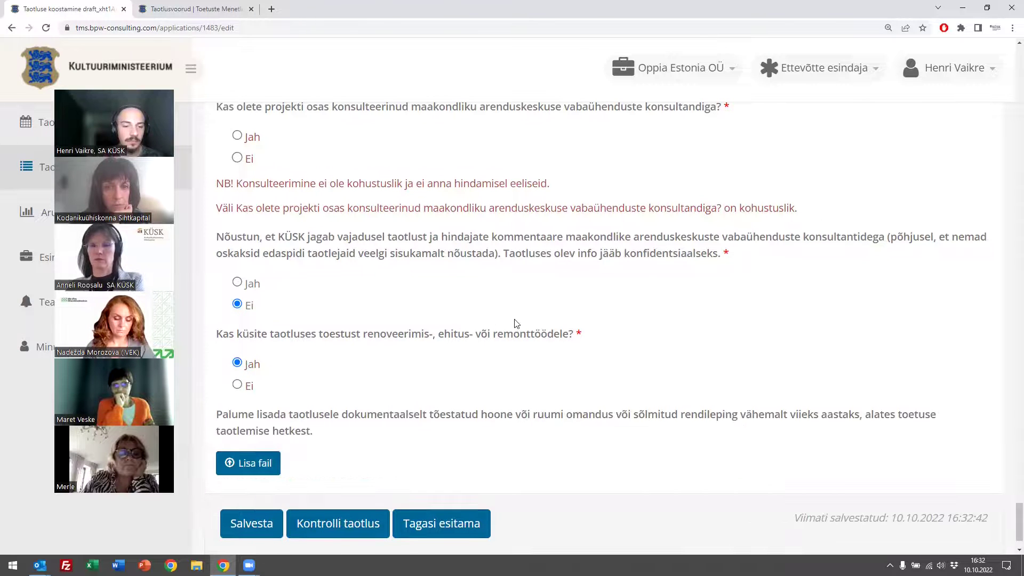
scroll(505, 329, "down", 1)
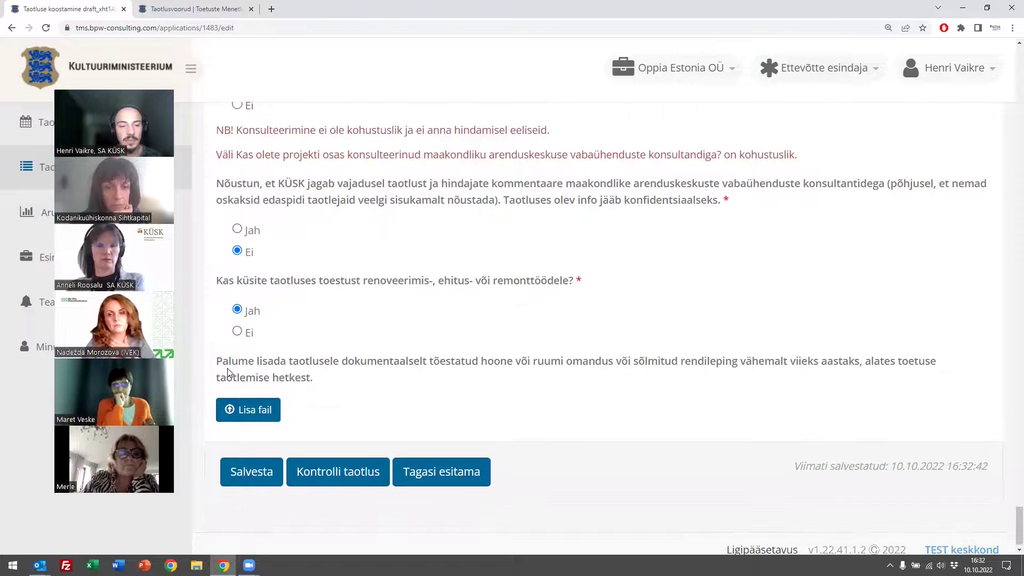
left_click_drag(217, 363, 440, 365)
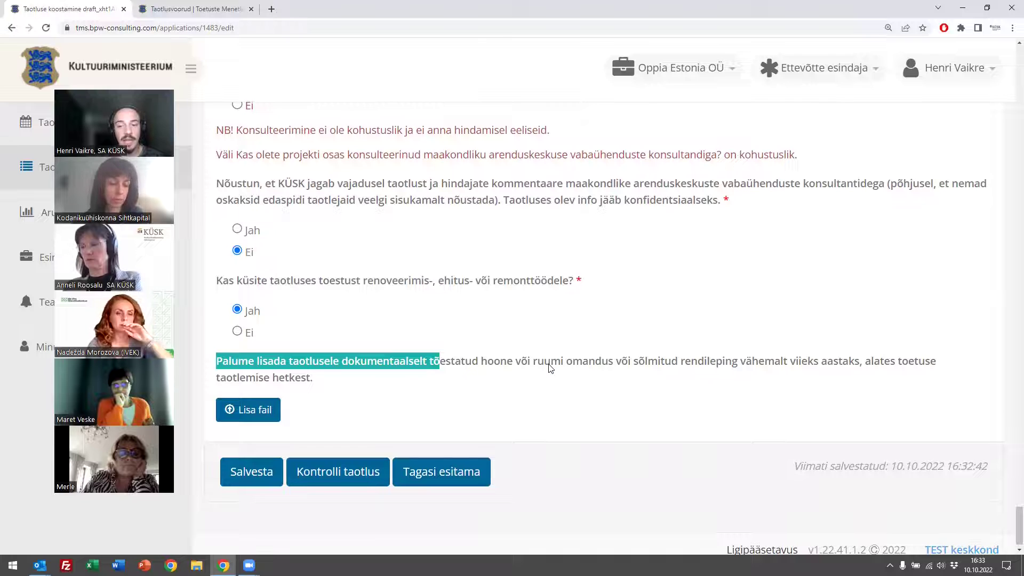
left_click(330, 383)
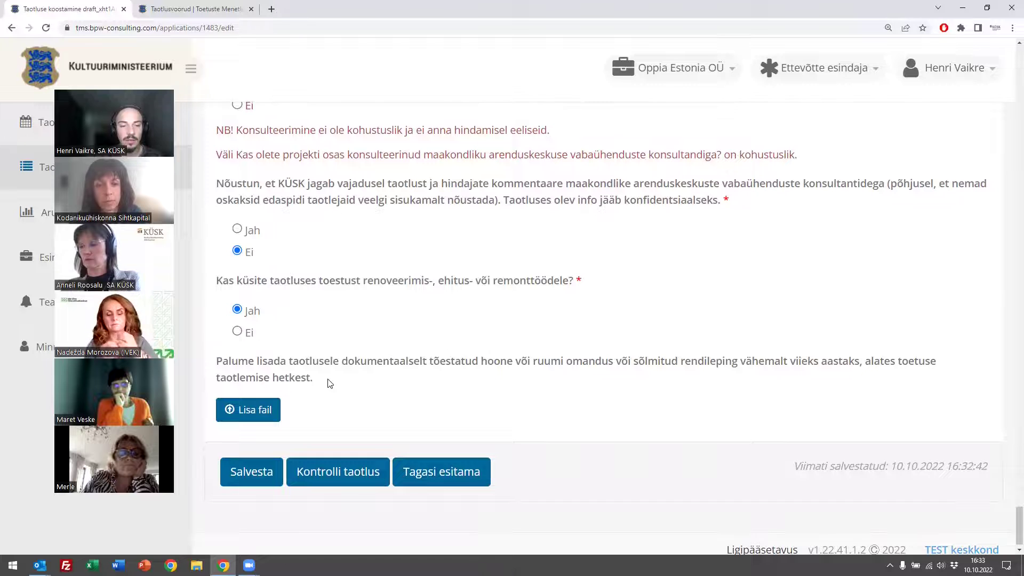
- Answer Ei to the question about requesting support for renovation, construction or repair work
left_click(238, 331)
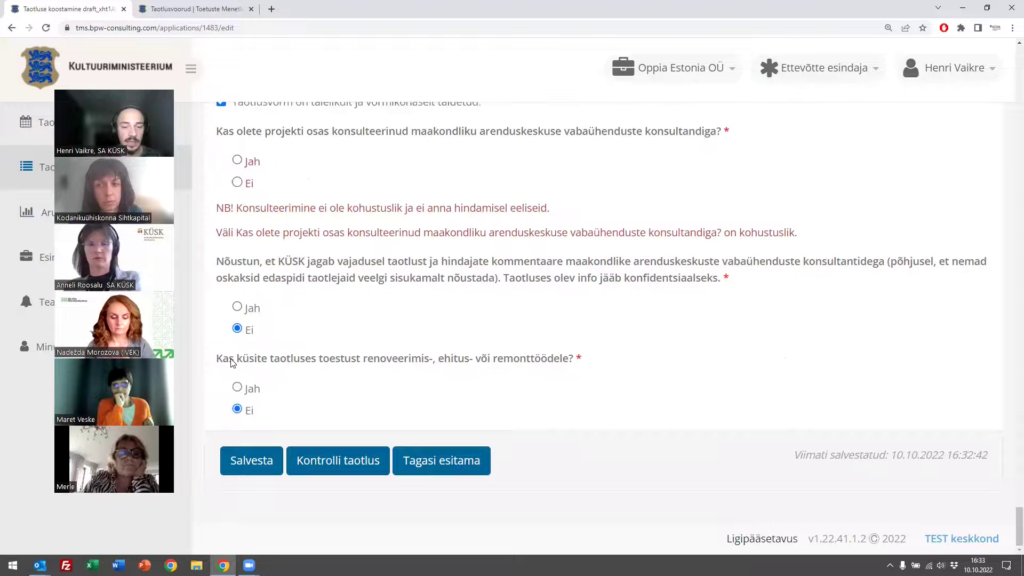
left_click_drag(233, 363, 394, 360)
left_click(420, 365)
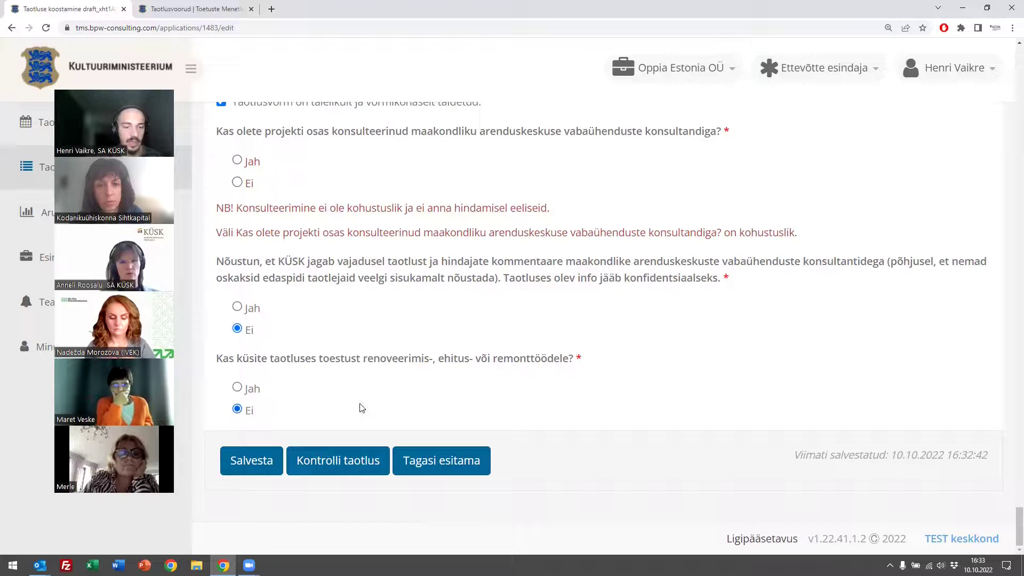
- Run the application check and review the required-field message under Projekti nimi
left_click(326, 469)
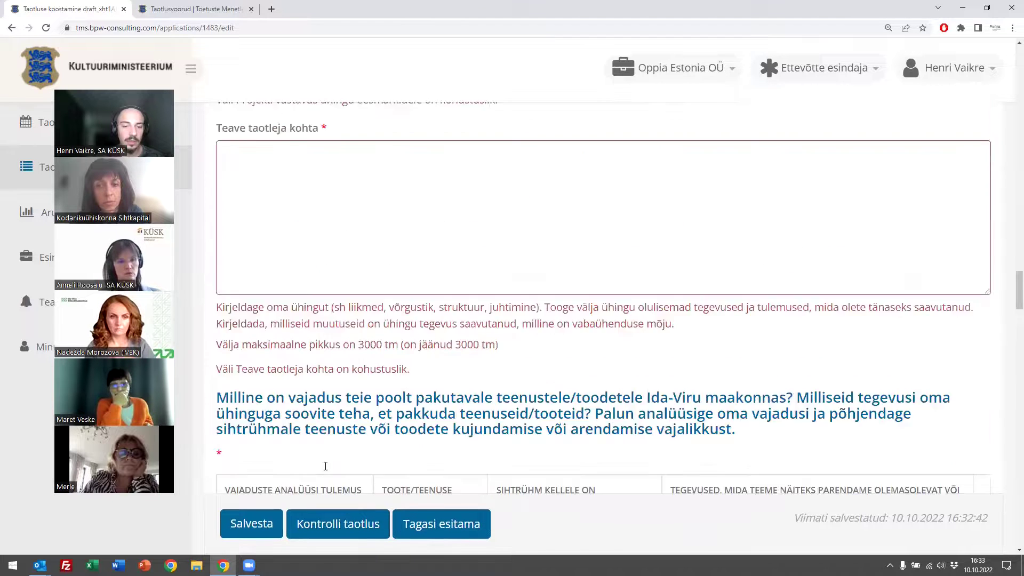
mouse_move(210, 327)
left_mouse_down()
mouse_move(402, 330)
mouse_move(213, 308)
left_mouse_up()
left_click(402, 331)
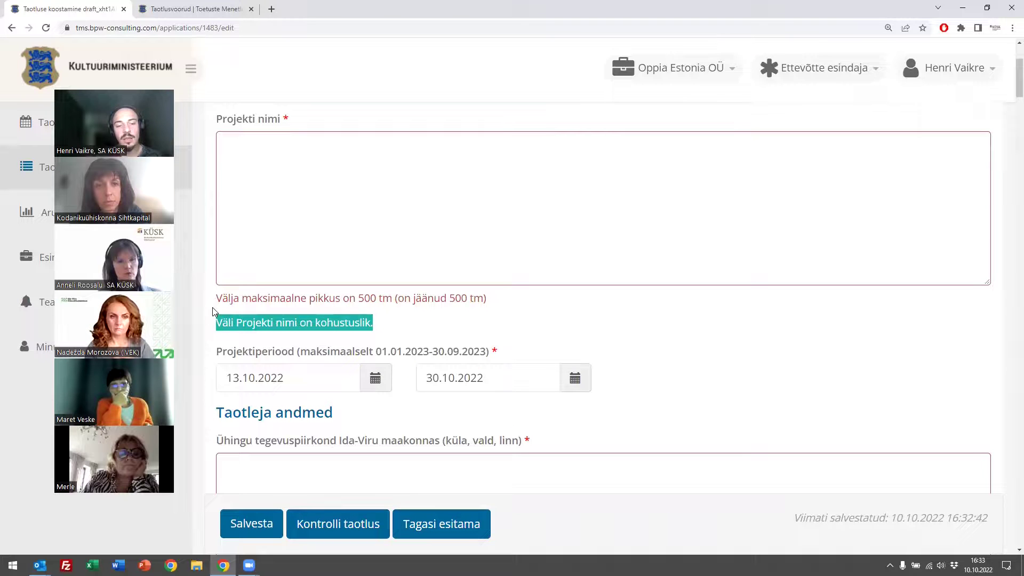
left_click(415, 320)
scroll(412, 327, "down", 5)
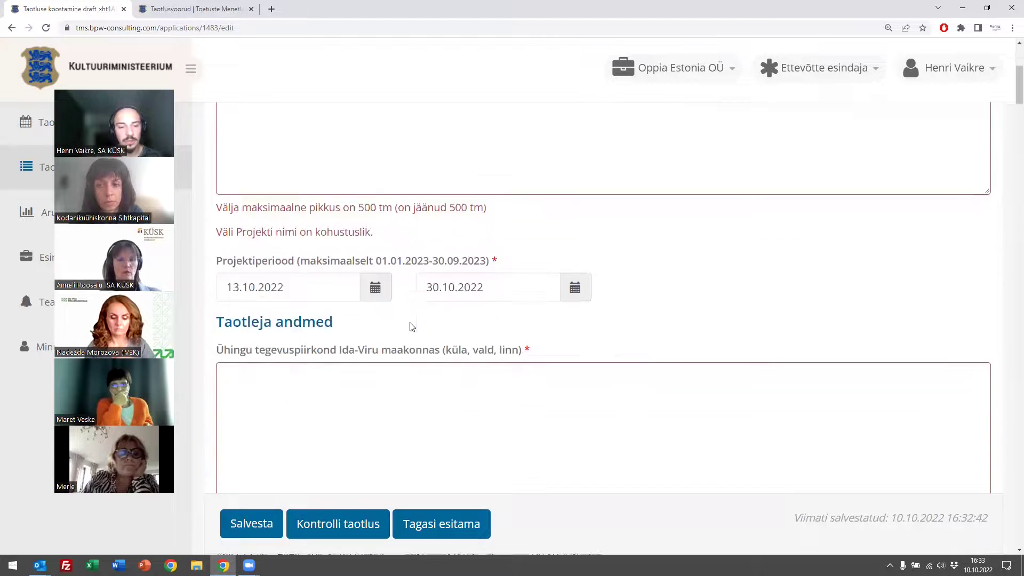
scroll(410, 322, "down", 1)
- Review the required-field messages for the activity area, web address and remaining fields through to the end of the form
left_click_drag(610, 329, 212, 304)
scroll(419, 374, "down", 5)
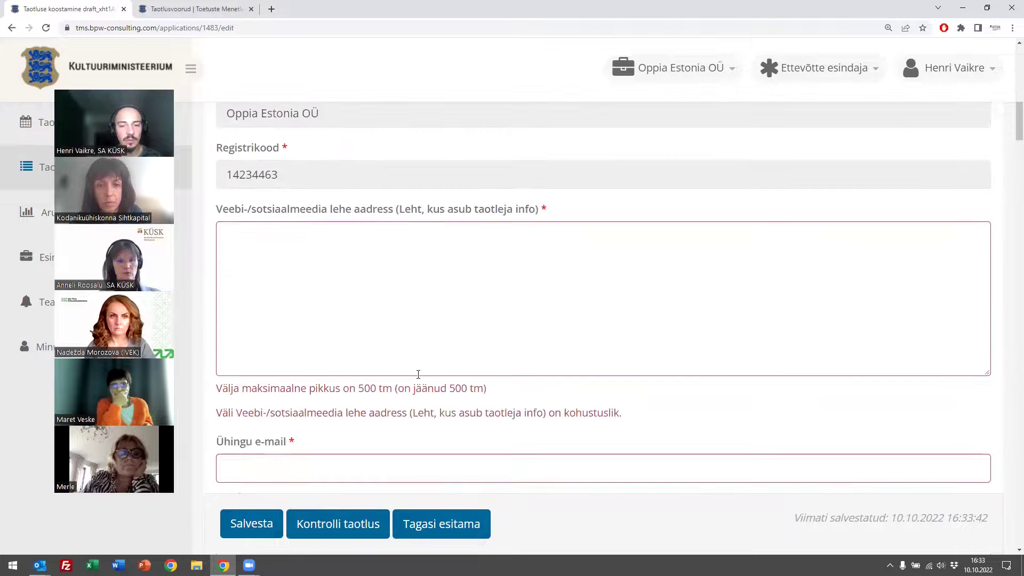
left_click_drag(622, 412, 223, 412)
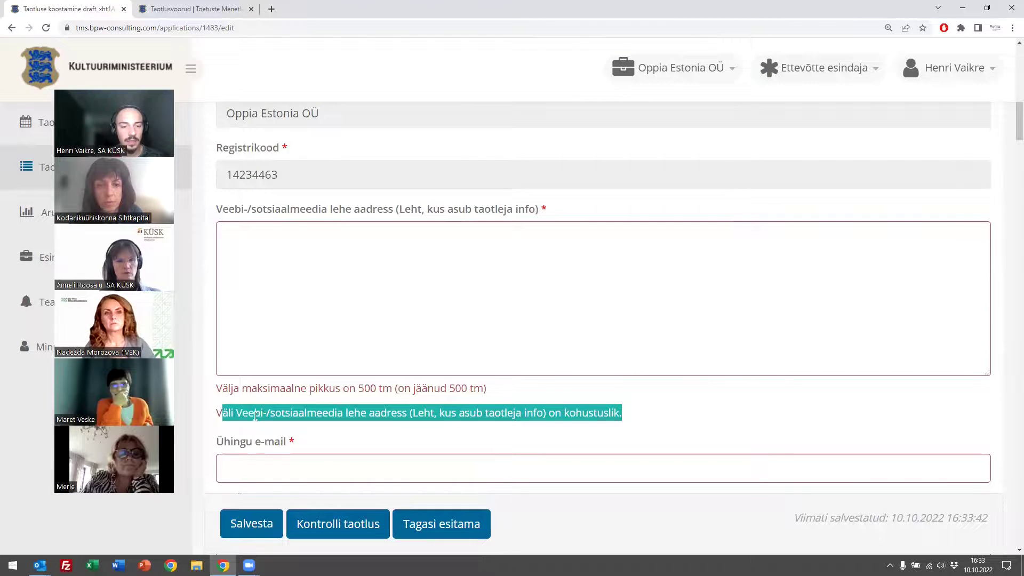
left_click(259, 412)
scroll(260, 412, "down", 20)
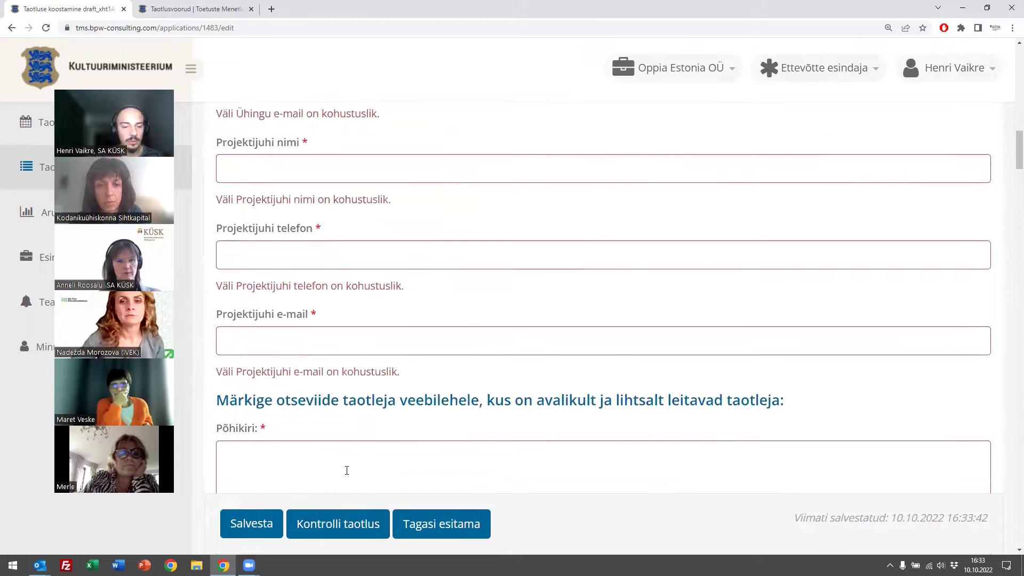
scroll(343, 485, "down", 20)
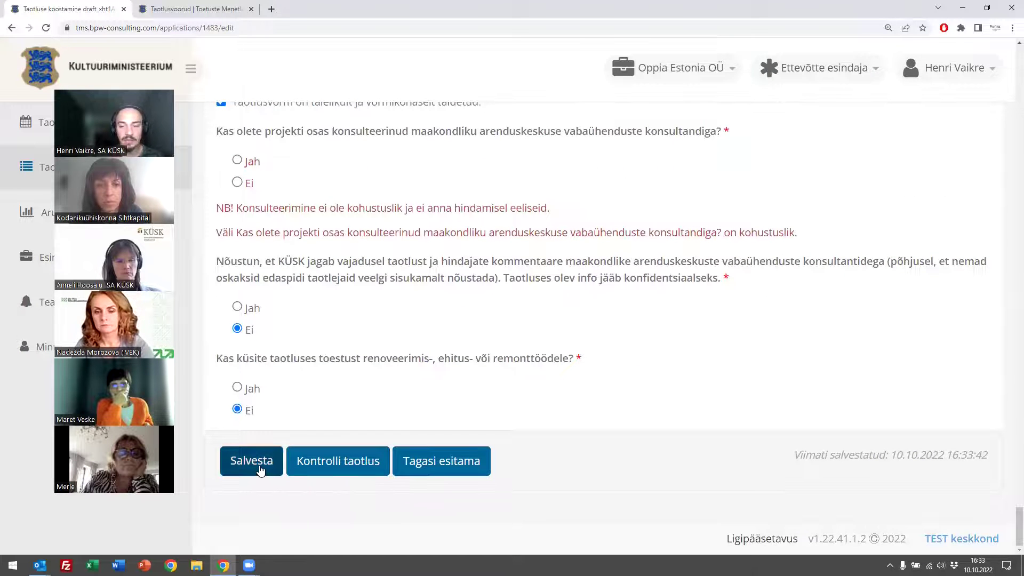
- Return to the application's submission view, declining to save the changes, and reopen the application for editing at the Projekti nimi field
left_click(441, 463)
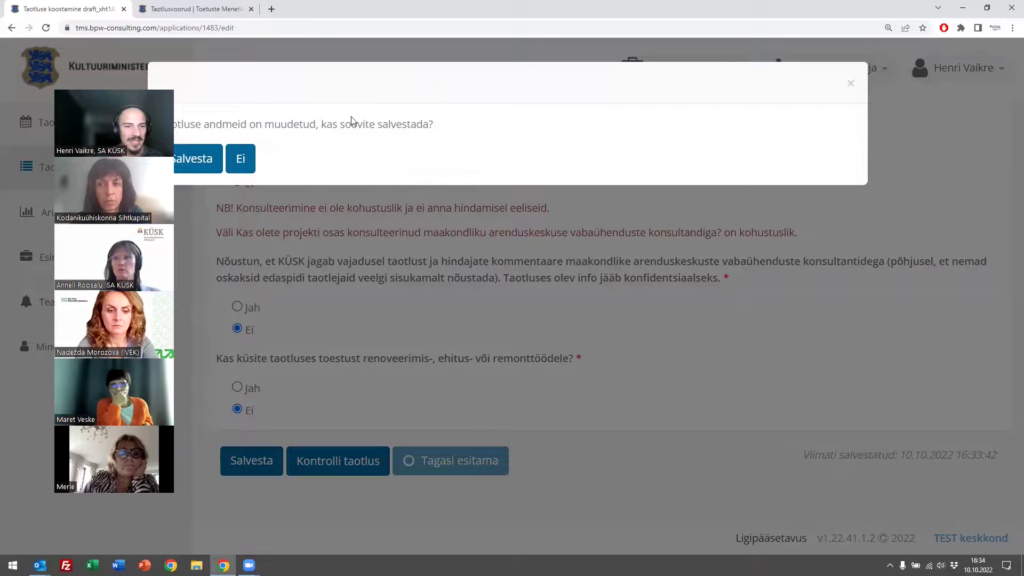
left_click(240, 159)
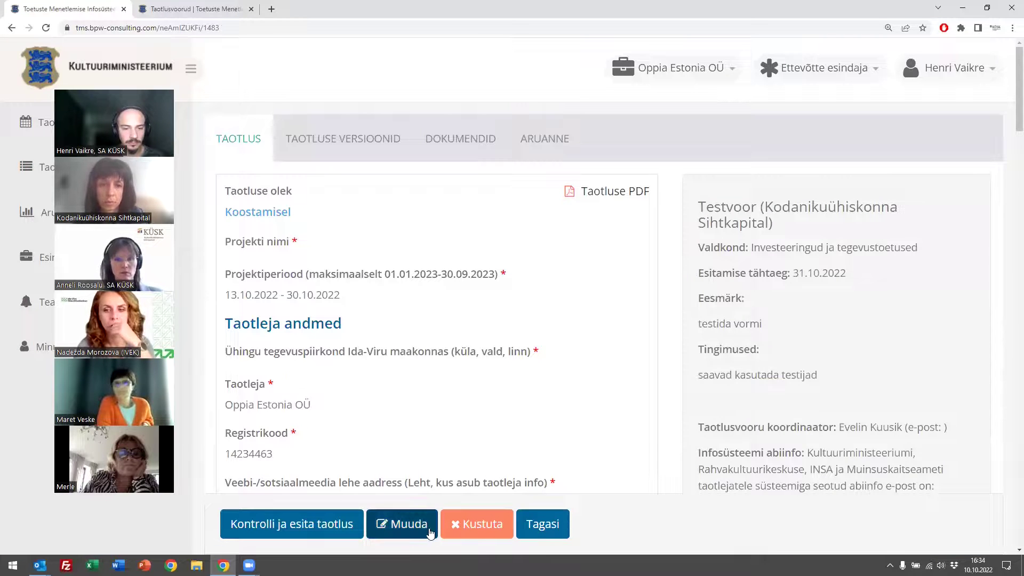
left_click(405, 526)
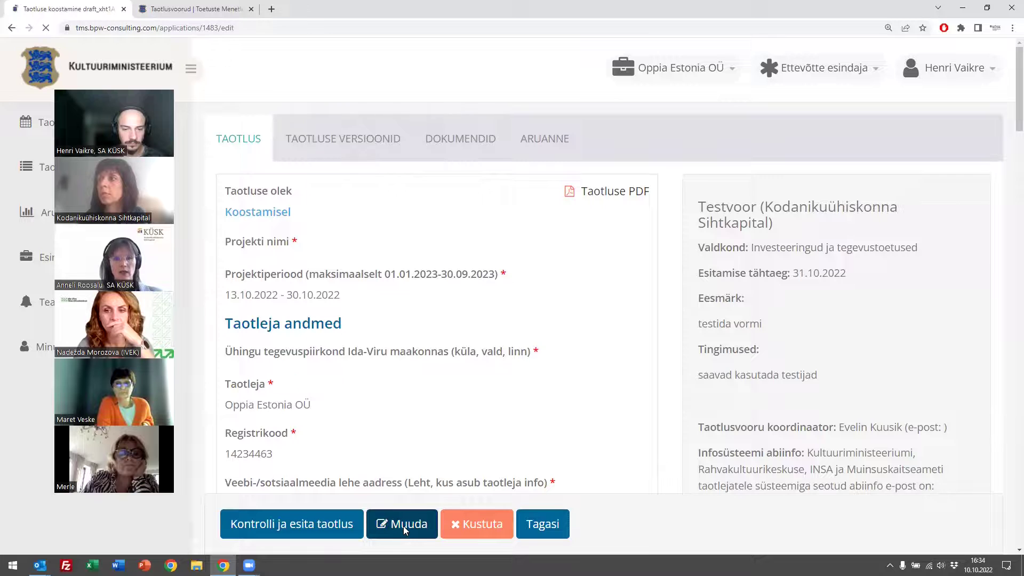
left_click(402, 328)
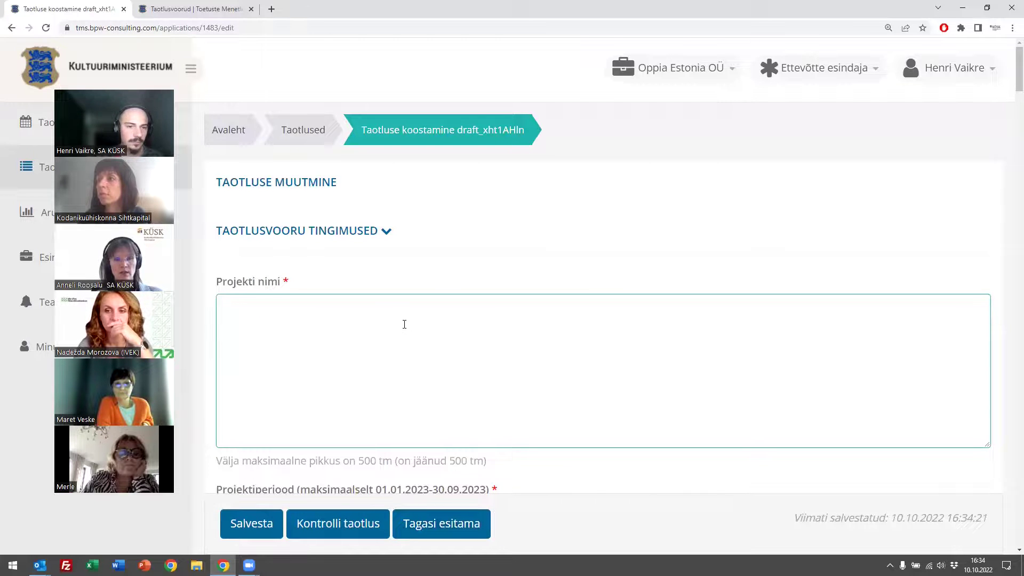
scroll(405, 324, "down", 1)
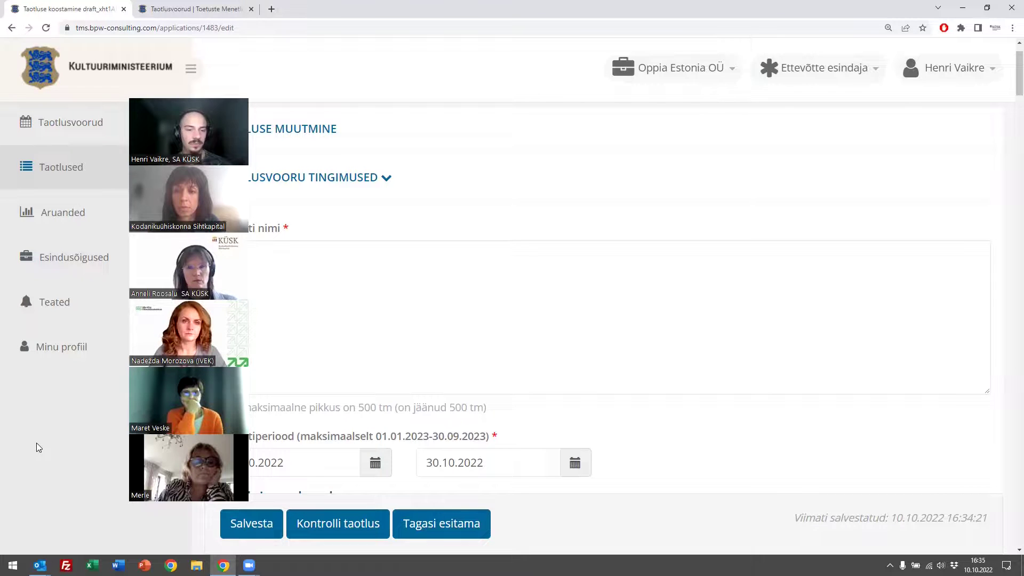
scroll(520, 58, "down", 5)
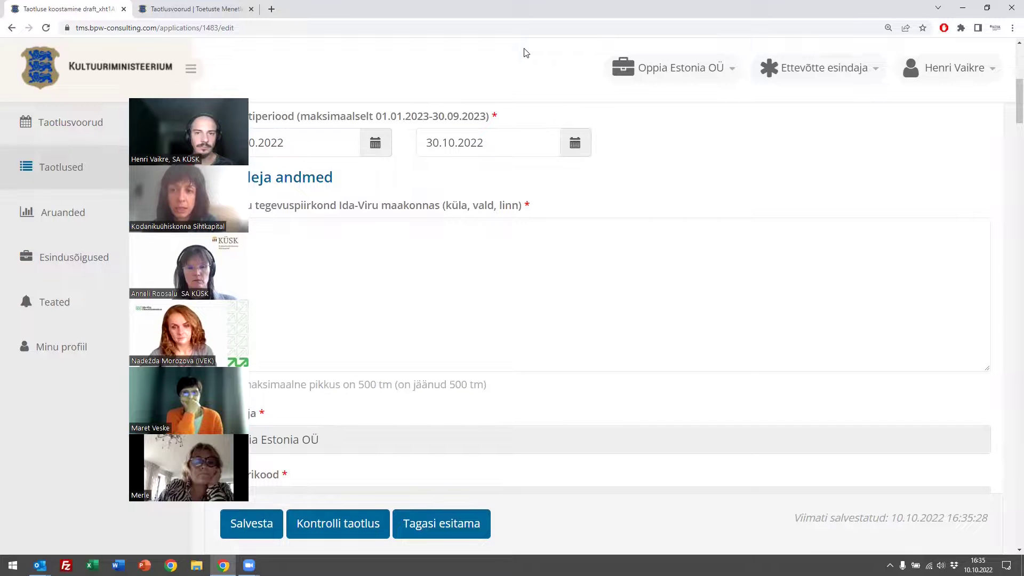